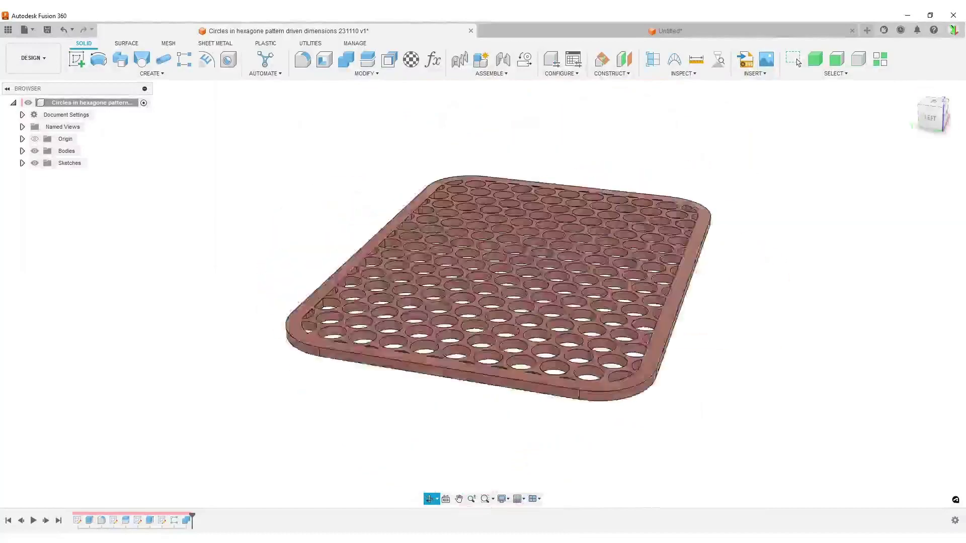
key(Escape)
click(911, 90)
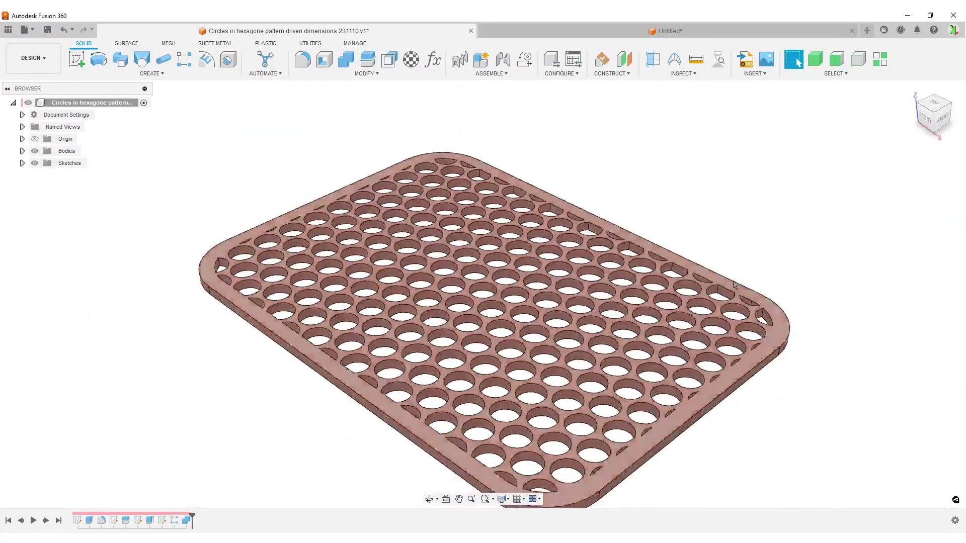
scroll(654, 330, up, 3)
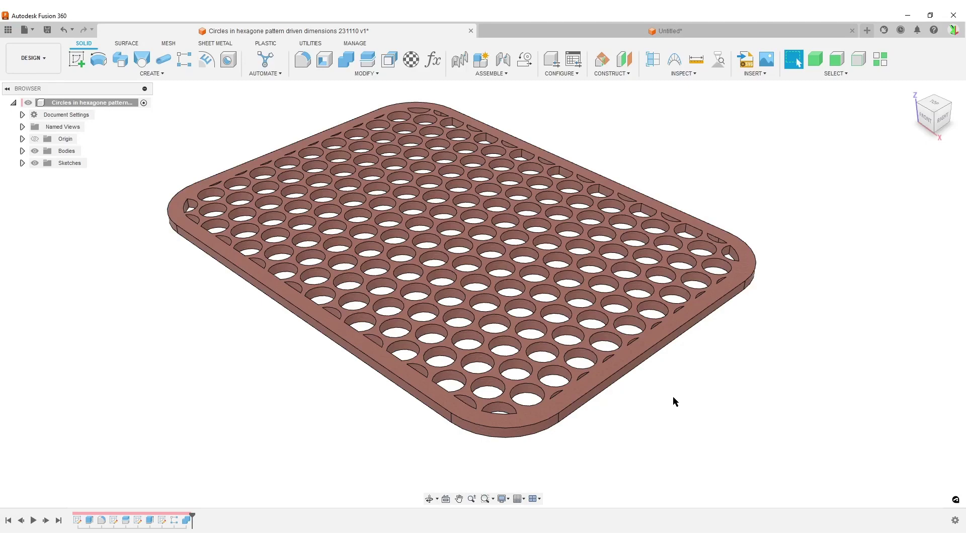
scroll(684, 381, down, 1)
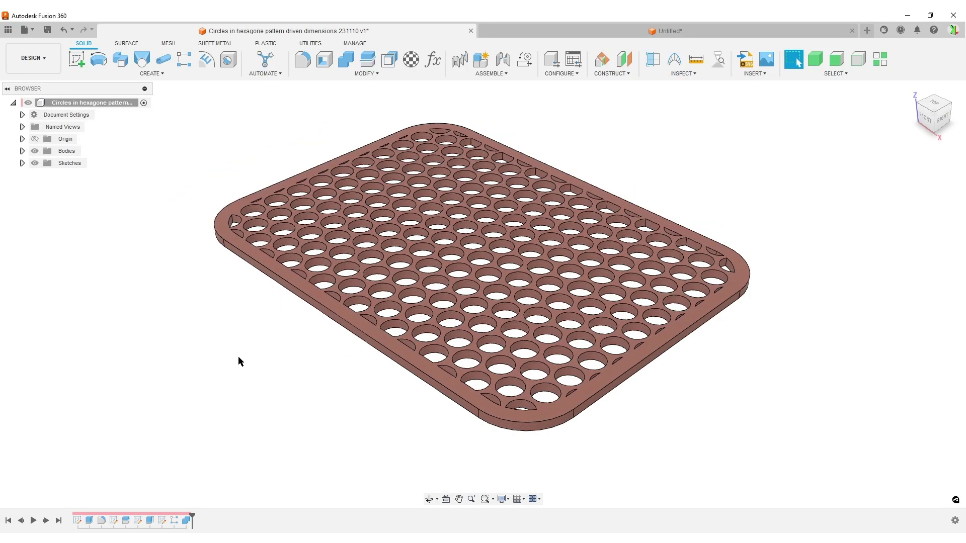
key(F5)
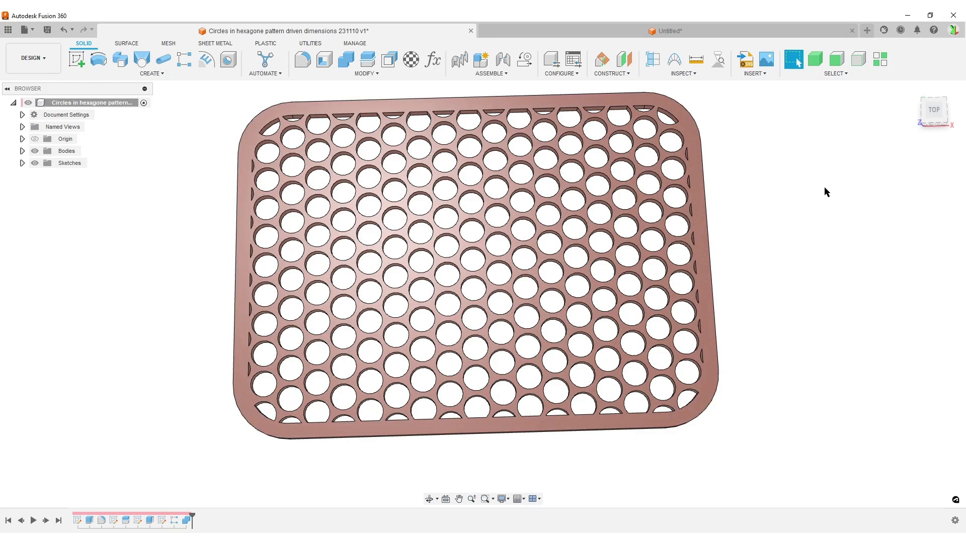
- Set the plate's user parameters Circle_D to 6 mm and Circle_wall to 2 mm
middle_drag(824, 186, 583, 158)
click(433, 60)
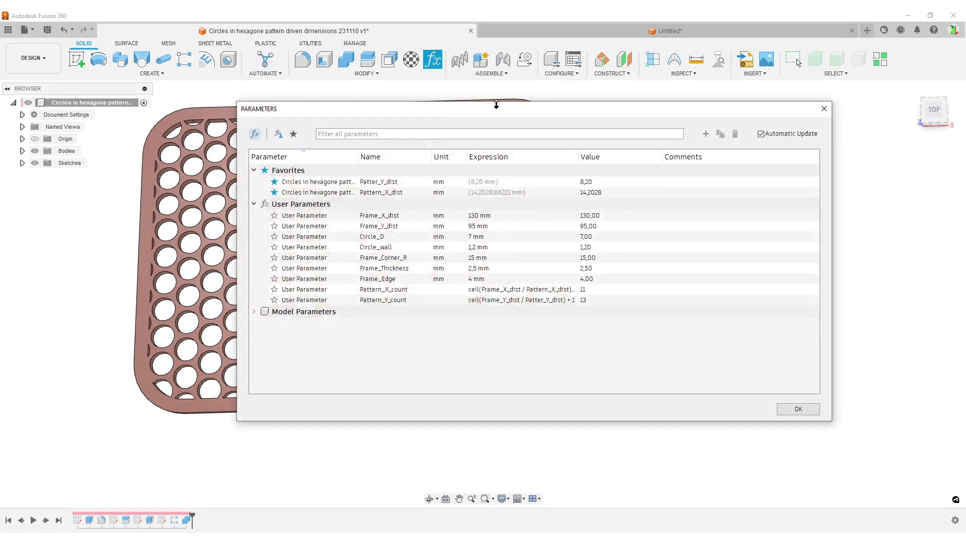
drag(483, 102, 858, 121)
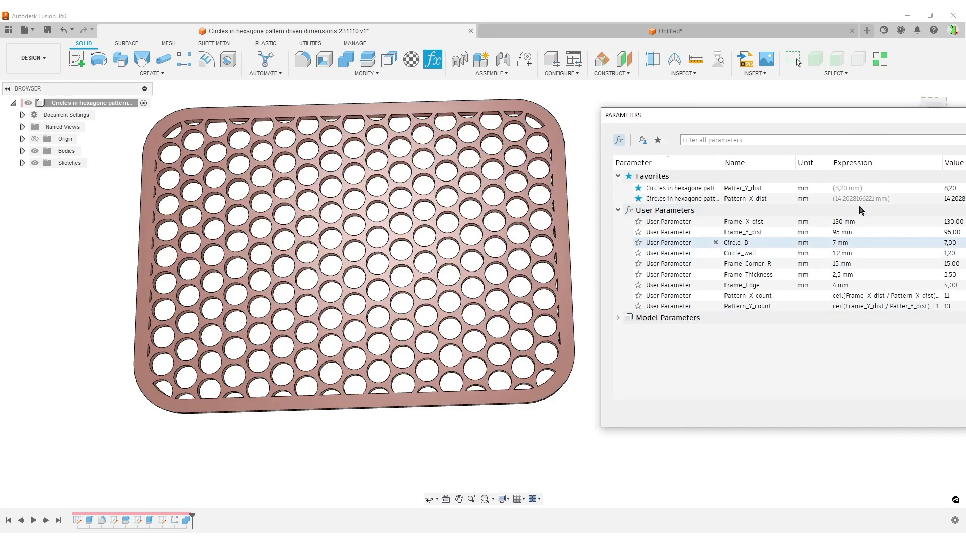
click(856, 246)
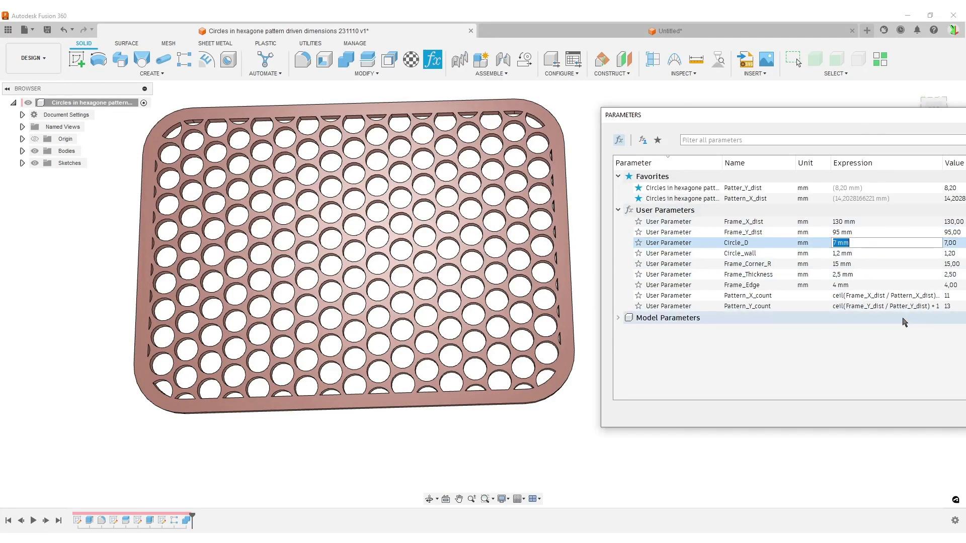
text(6)
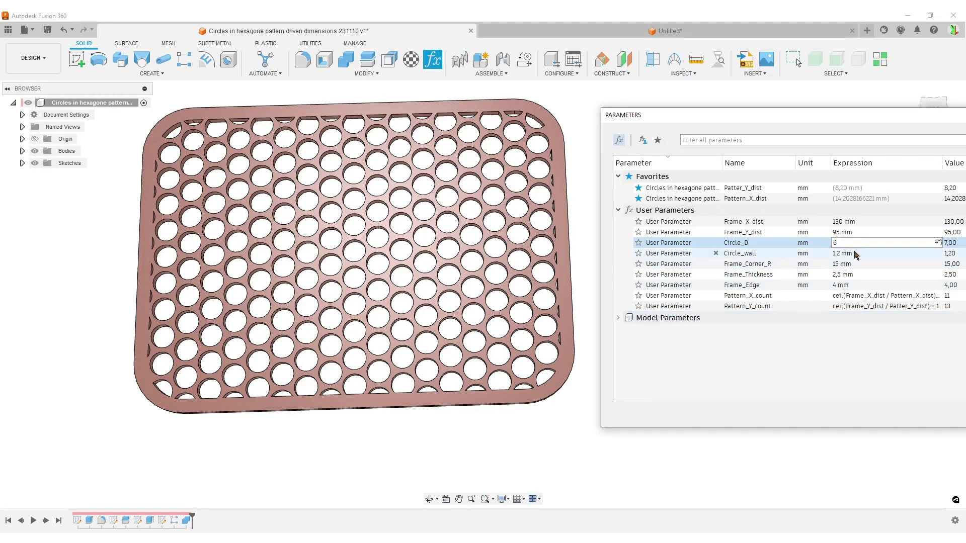
click(874, 254)
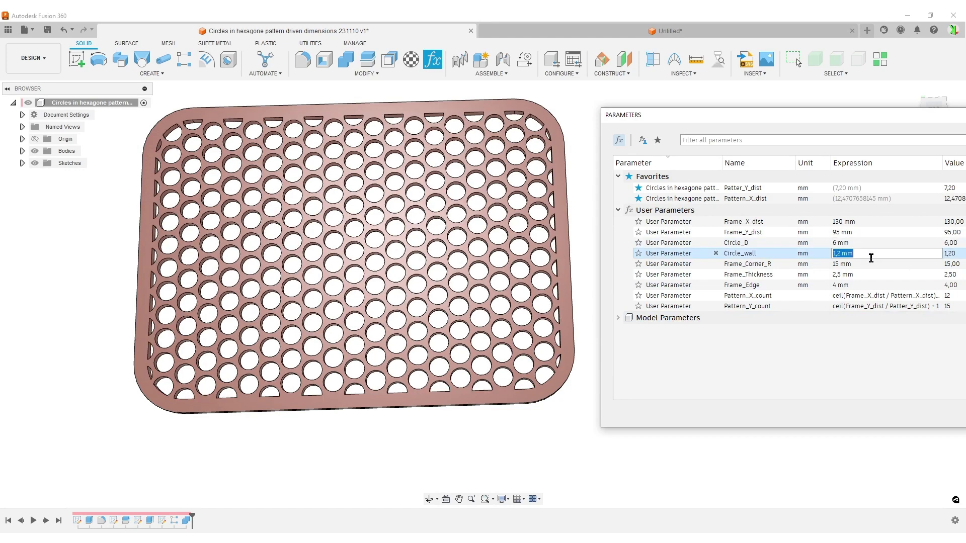
text(2)
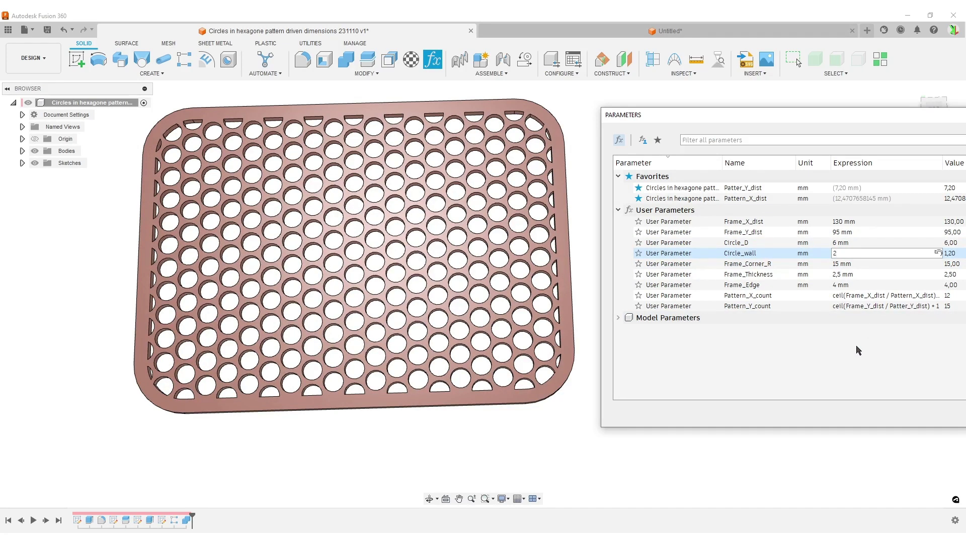
key(Return)
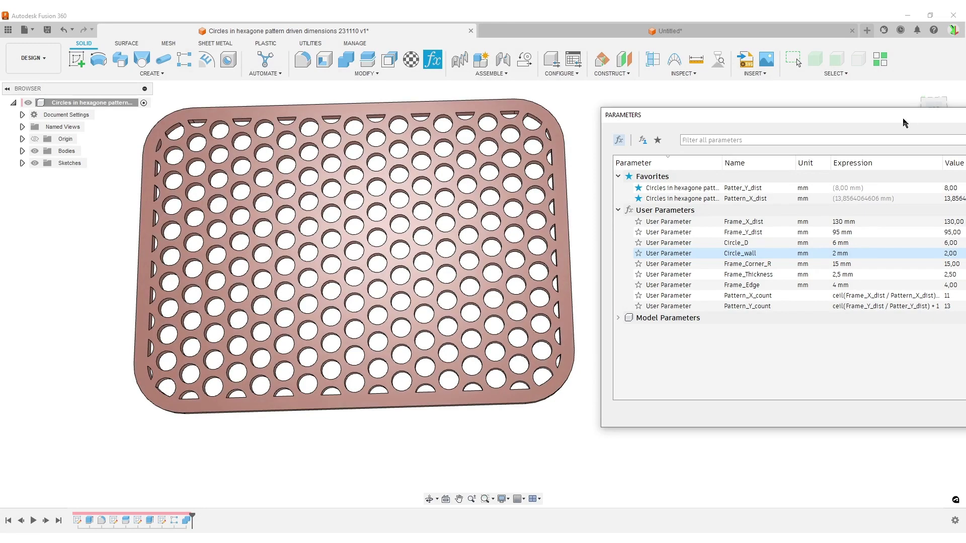
drag(906, 123, 499, 84)
click(774, 376)
- Examine the plate's hexagonal pattern of circular holes from the top view and check one hole's diameter
key(F6)
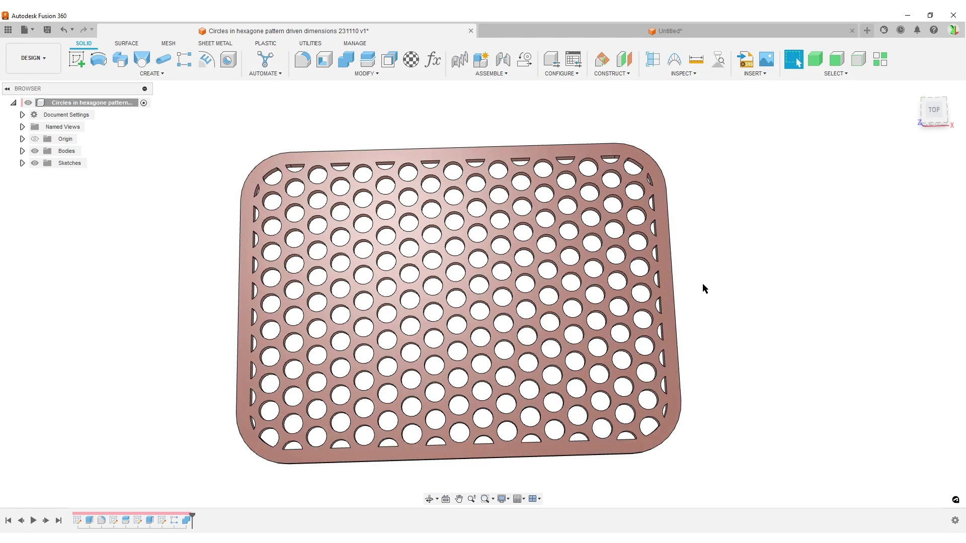
shift+middle_drag(722, 336, 734, 307)
shift+middle_drag(669, 299, 745, 283)
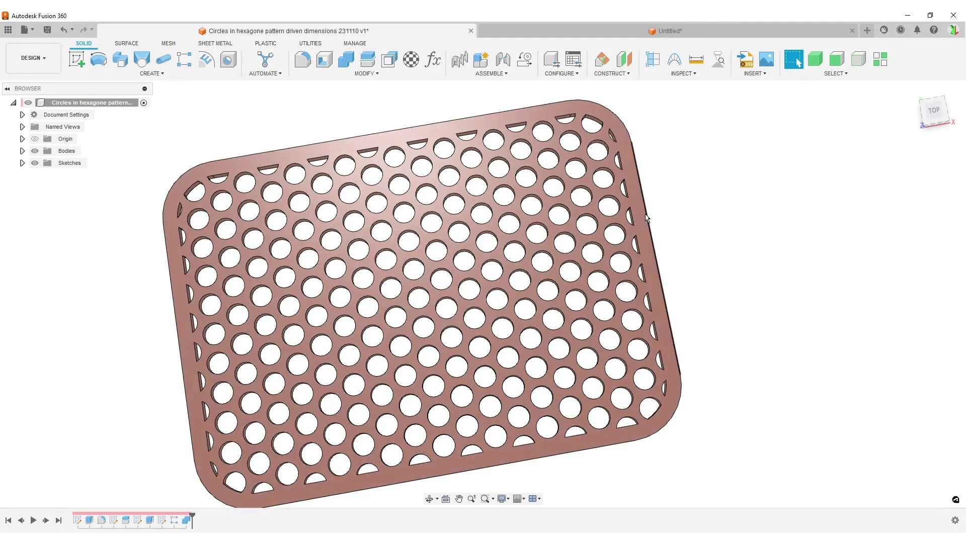
click(934, 110)
scroll(459, 326, up, 3)
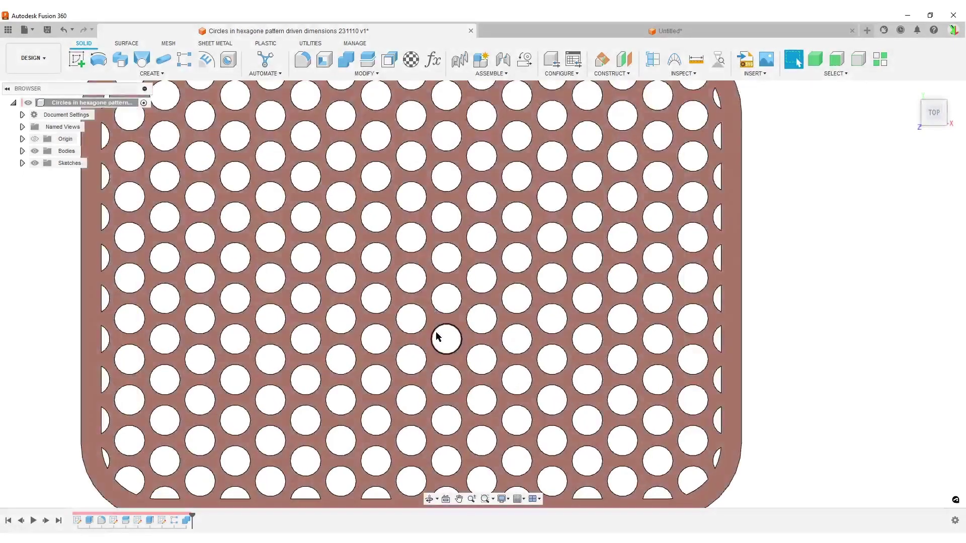
click(427, 281)
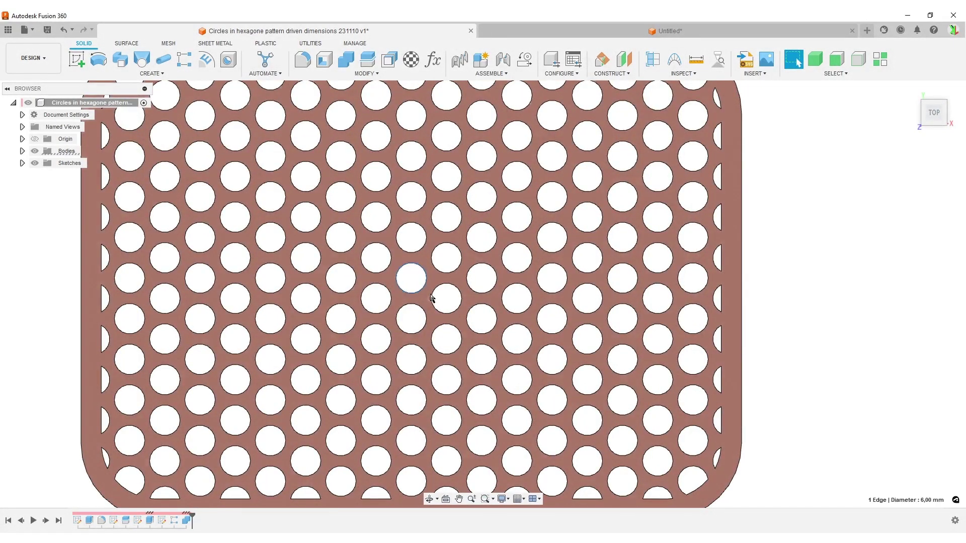
scroll(433, 297, up, 3)
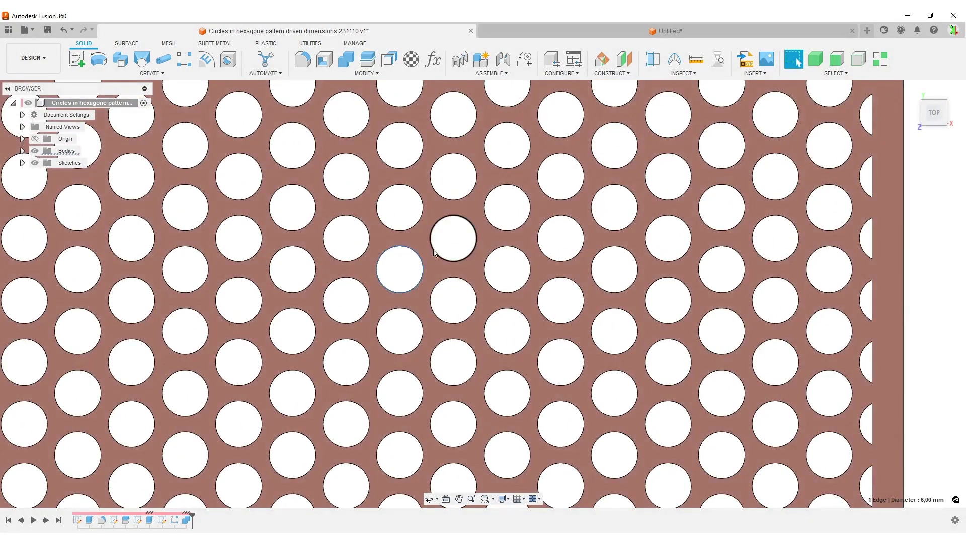
scroll(437, 253, down, 3)
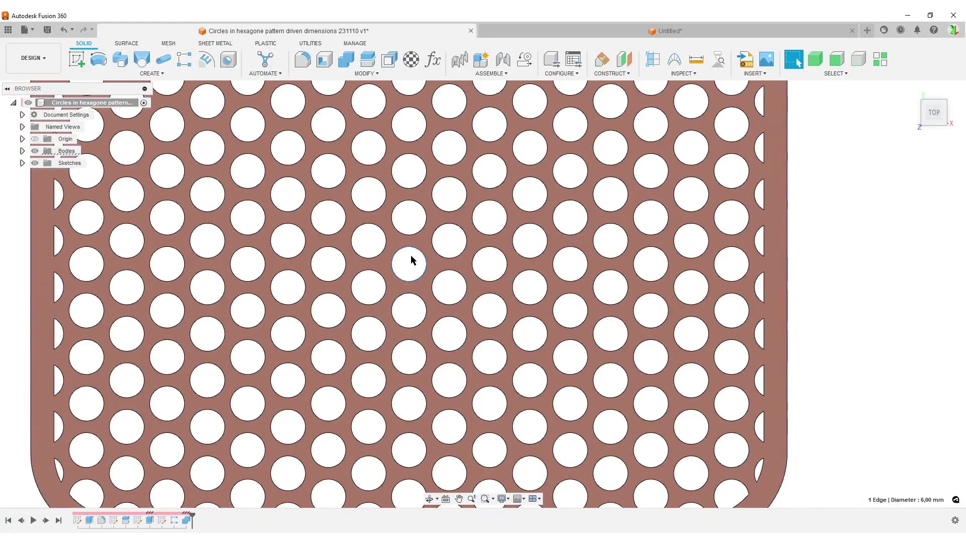
scroll(498, 282, down, 1)
scroll(511, 251, down, 2)
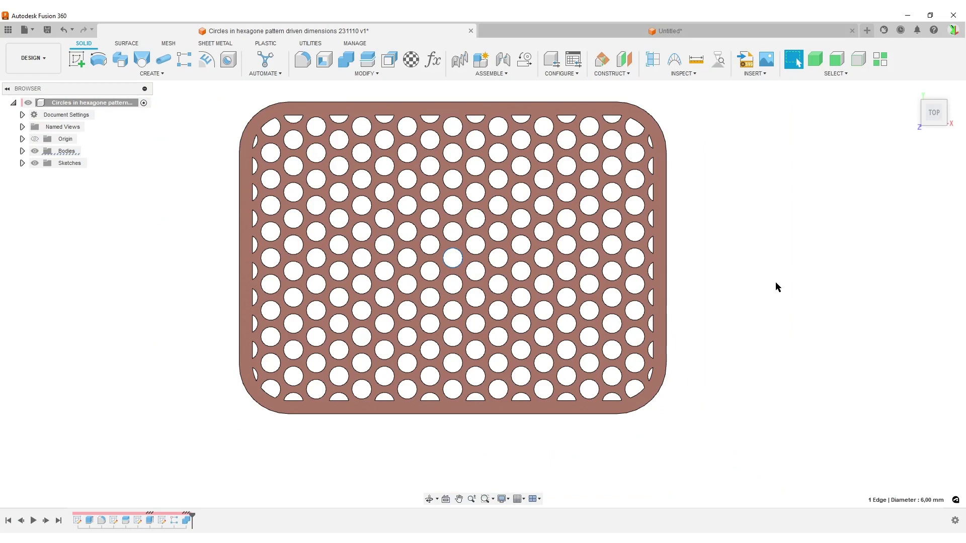
- Switch to the untitled design and save it in the Video project as "231111 hexagone circle cuts"
click(610, 31)
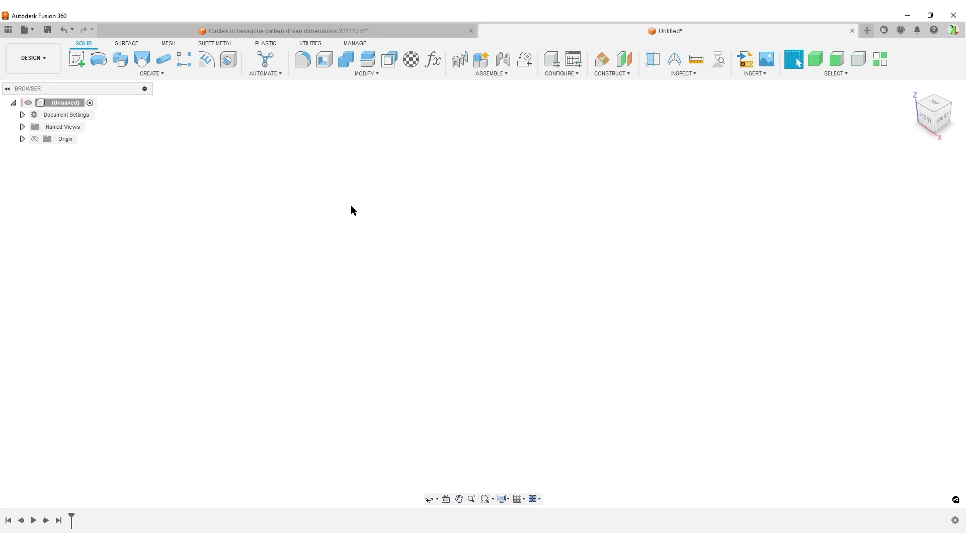
click(47, 29)
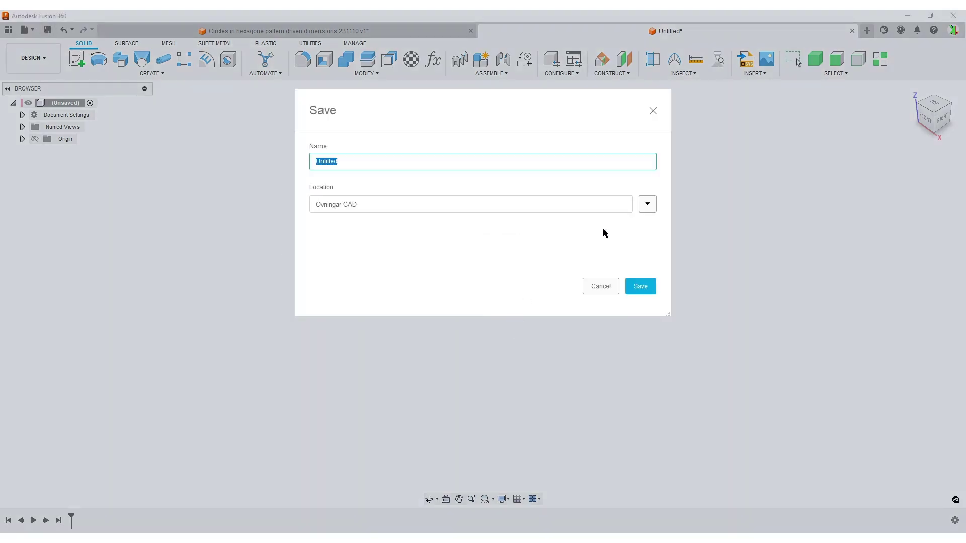
click(649, 208)
scroll(363, 399, down, 5)
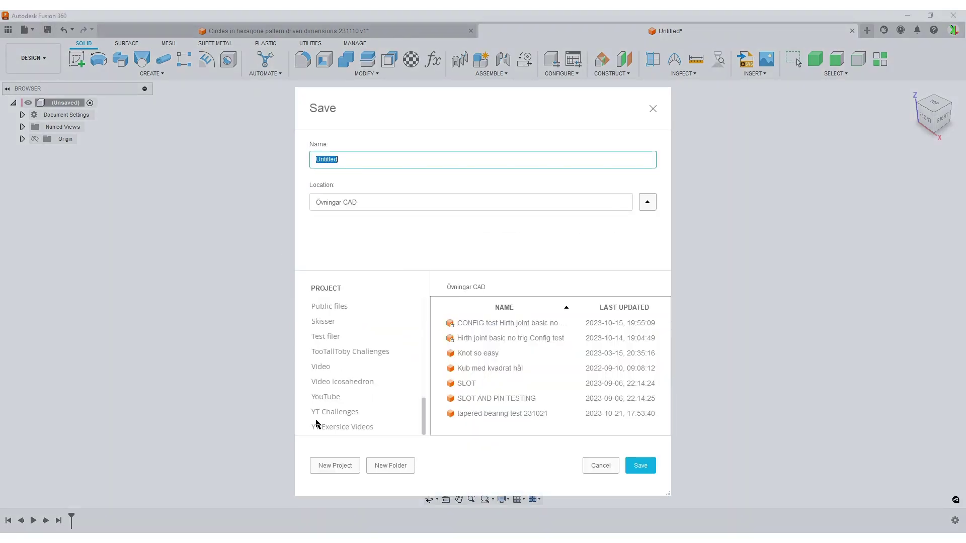
click(317, 367)
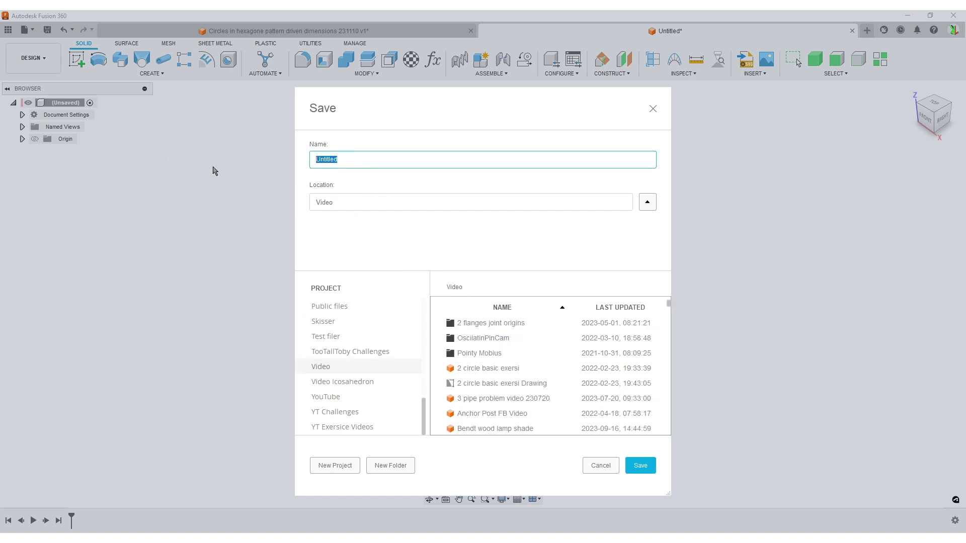
text(231111 hexagone clircle cuts)
key(Return)
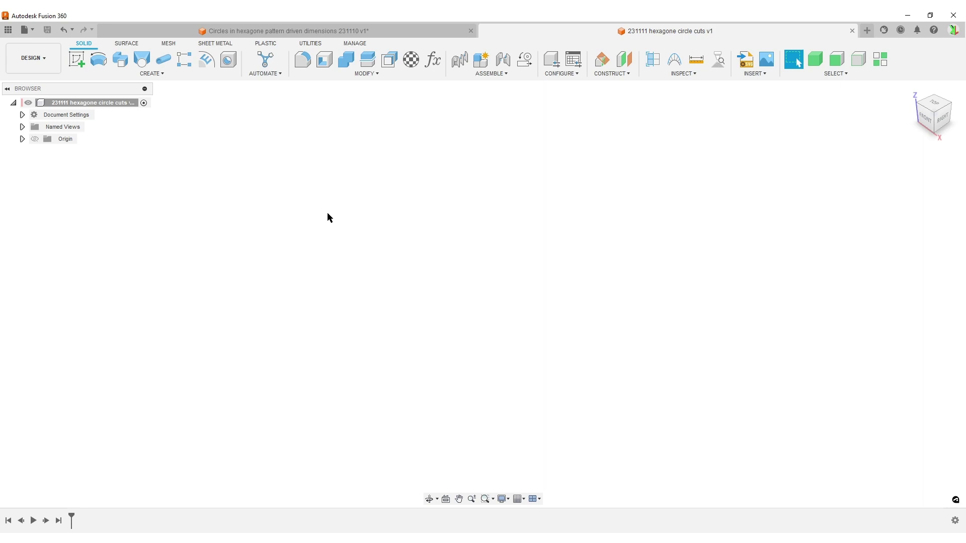
click(429, 32)
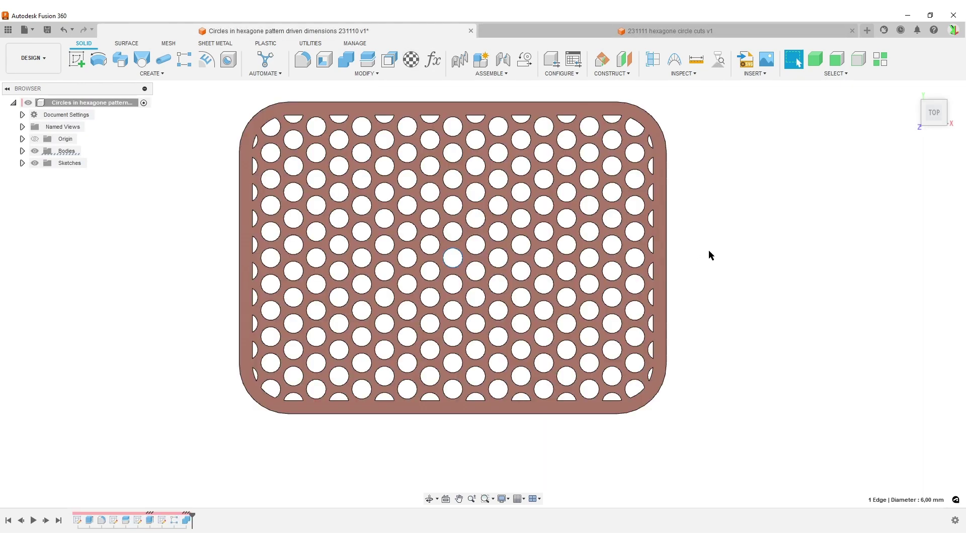
middle_drag(805, 246, 798, 254)
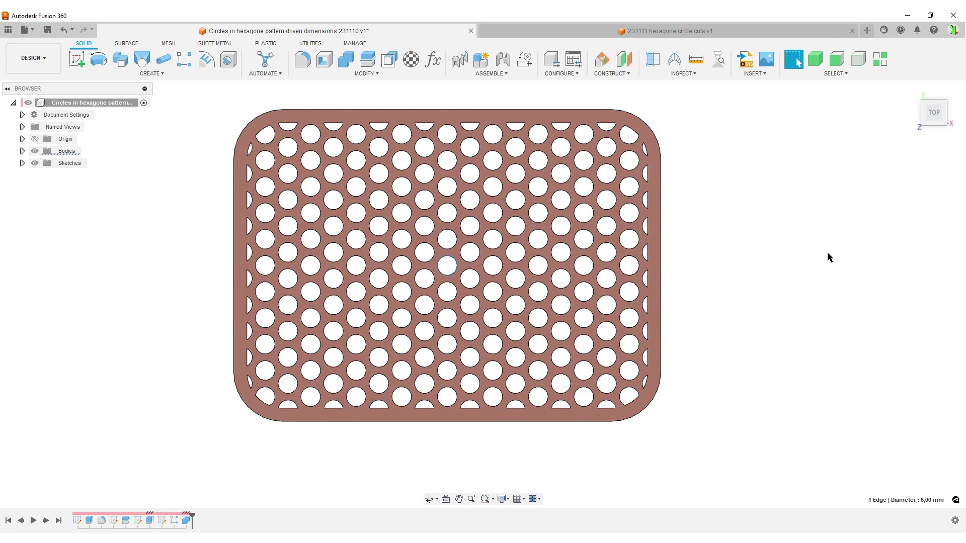
click(707, 33)
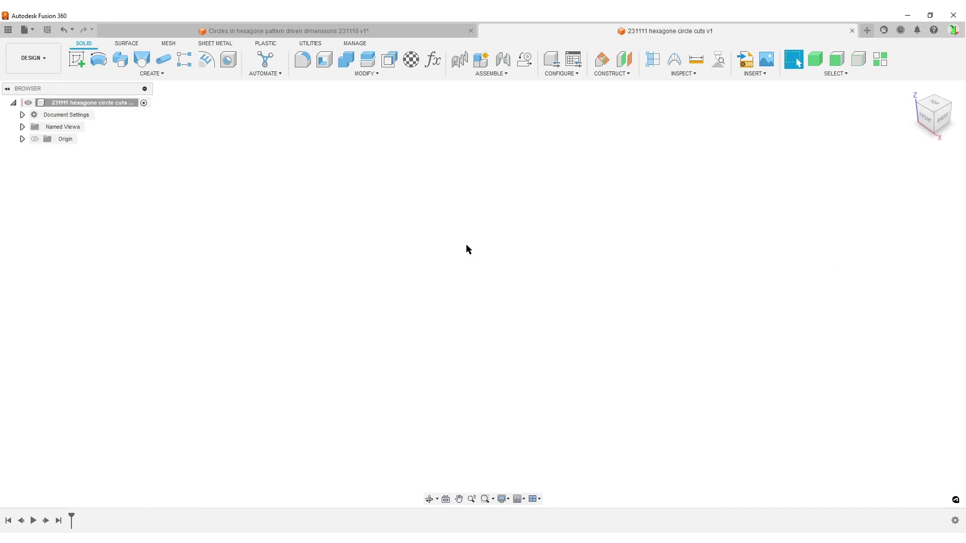
click(433, 59)
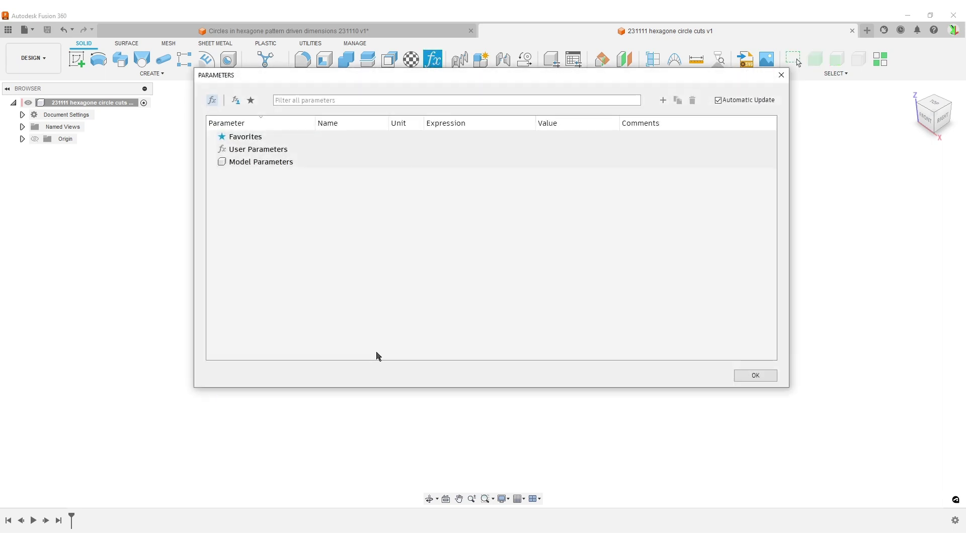
click(663, 101)
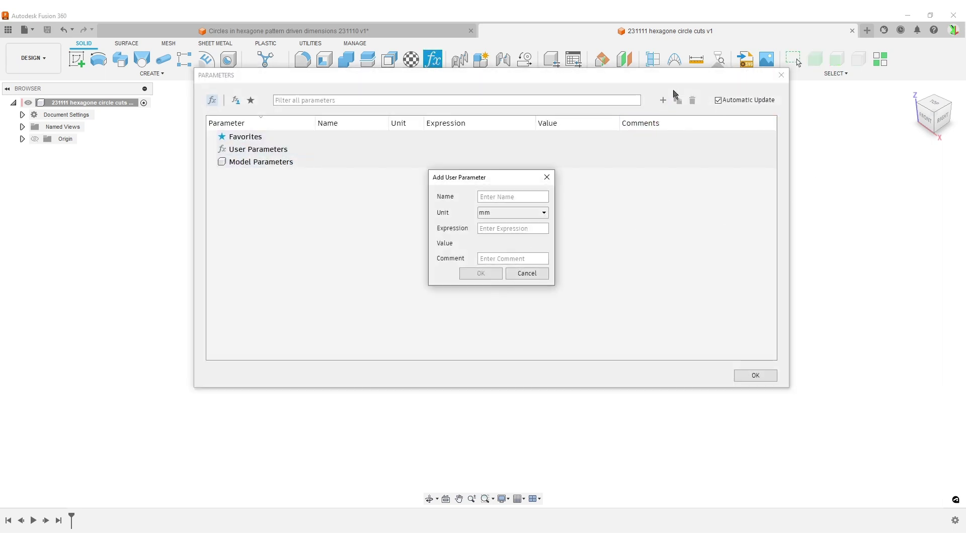
click(526, 273)
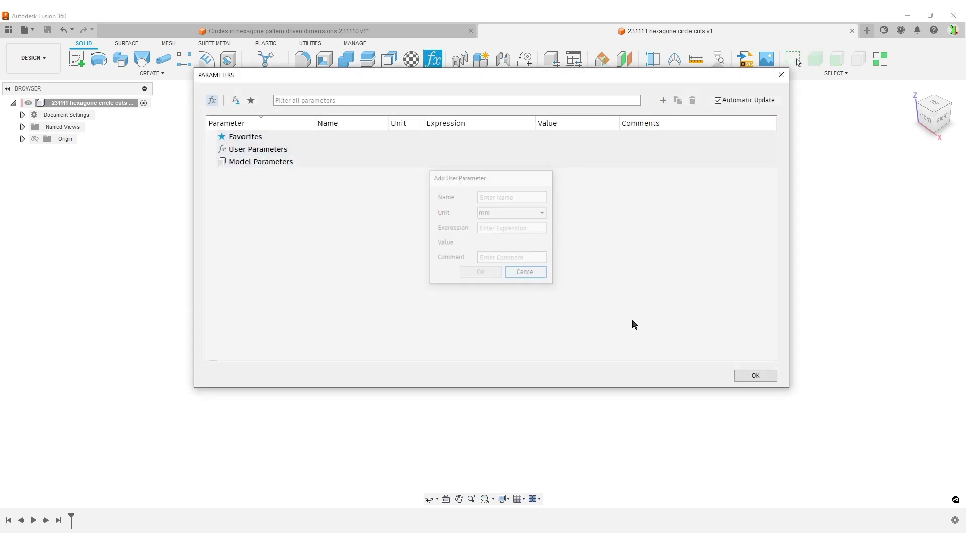
click(755, 376)
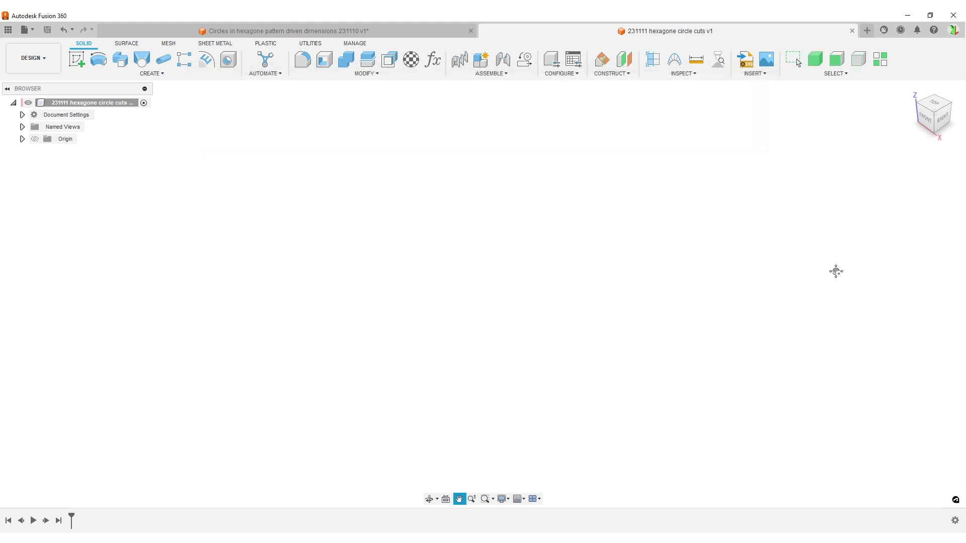
- Add a user parameter named Fram_X_size in mm with the expression 120
click(936, 104)
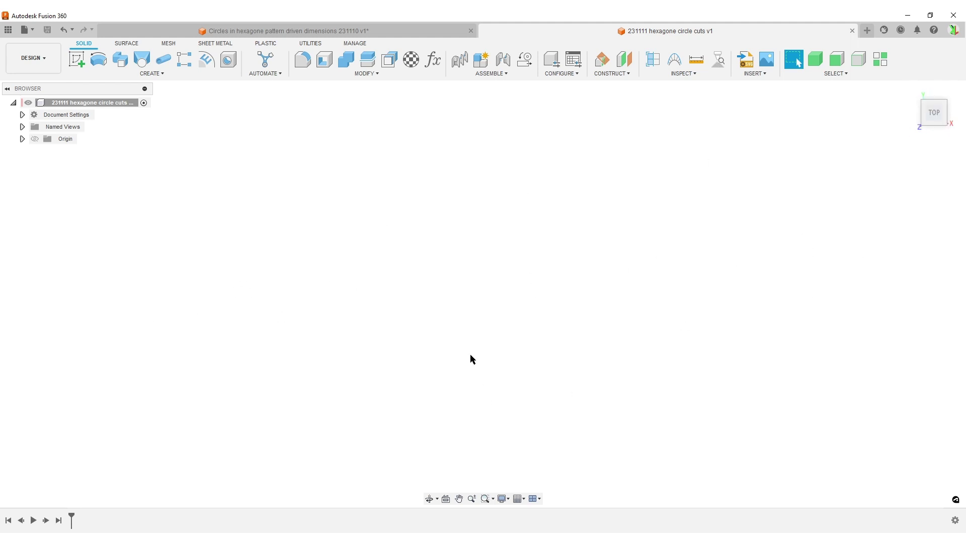
click(433, 59)
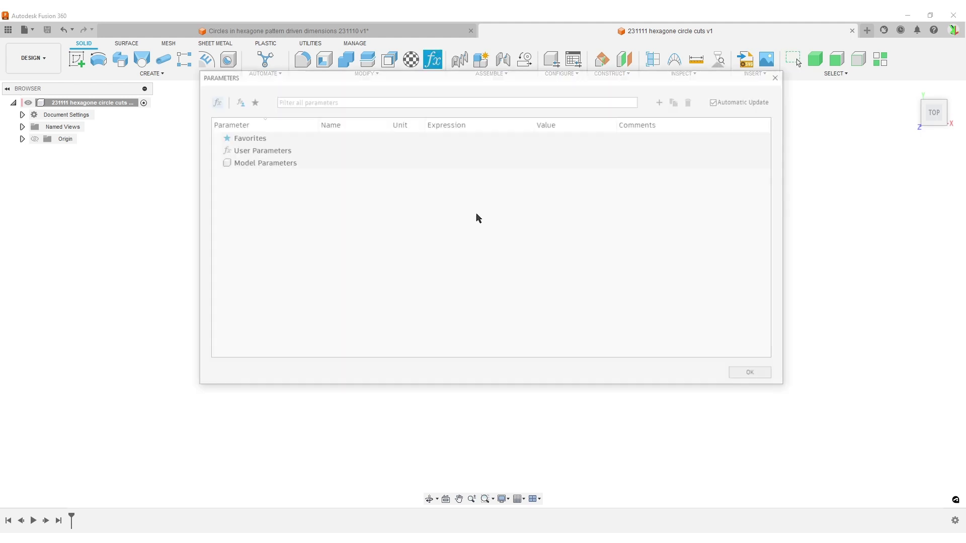
click(663, 100)
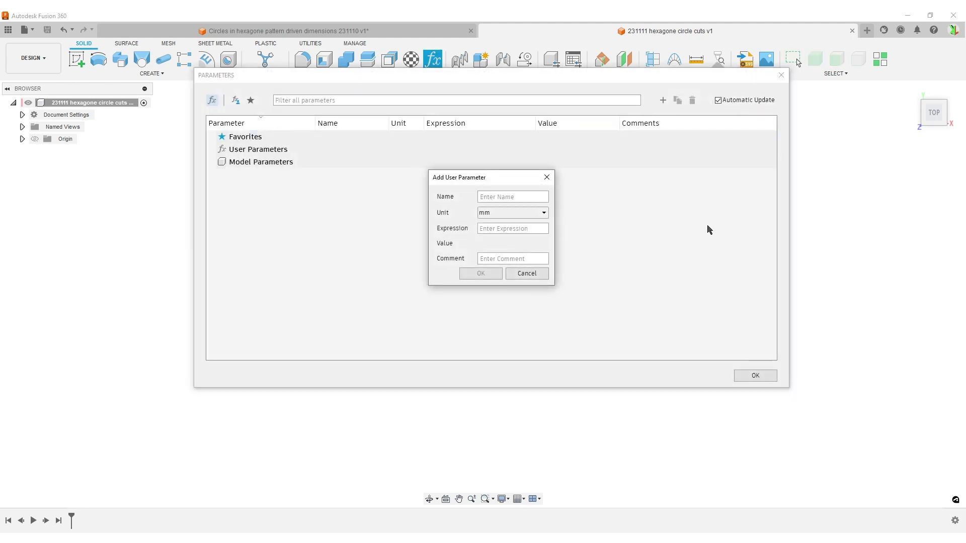
text(Fra)
text(m_X_size)
text(120)
click(484, 276)
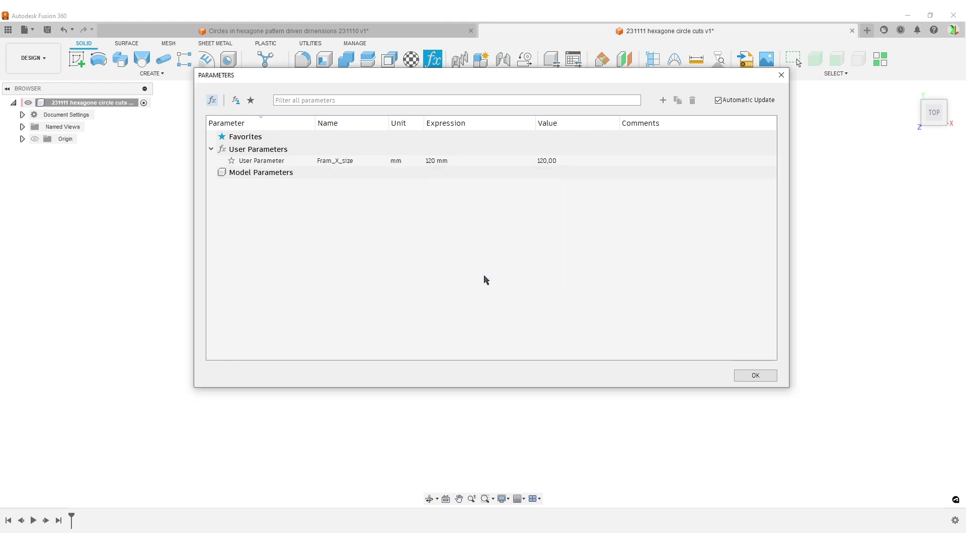
- Add a user parameter named Frame_Y_size in mm with the expression 80
click(663, 101)
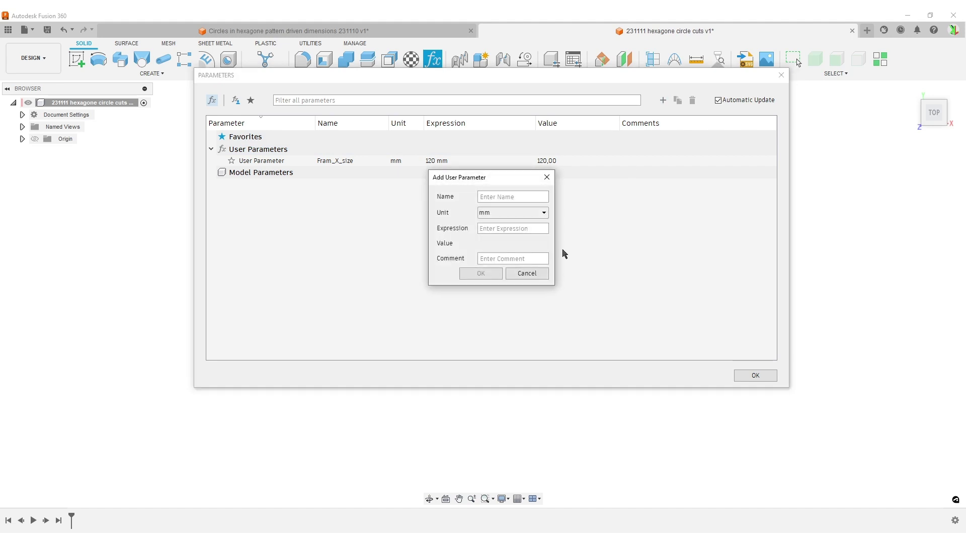
text(Frame_Y_size)
click(523, 229)
text(80)
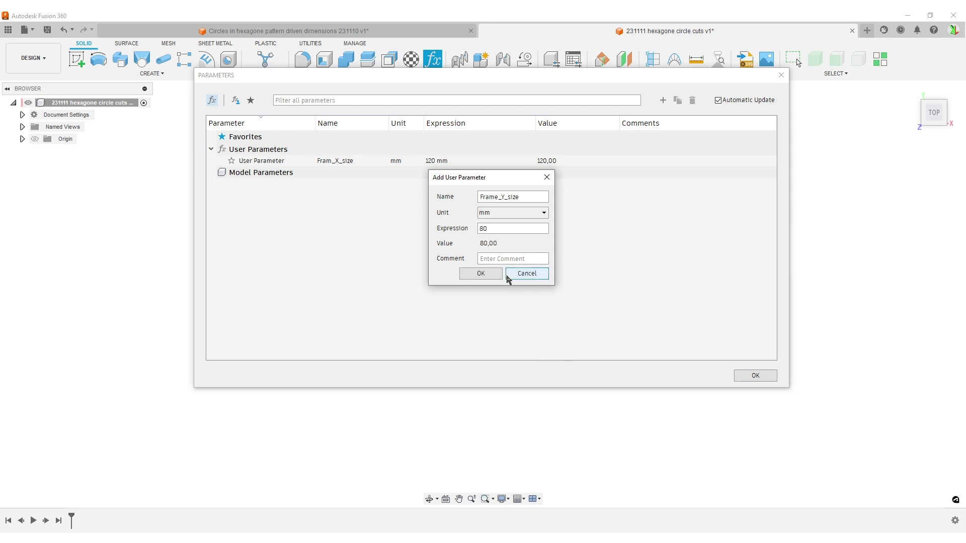
click(480, 273)
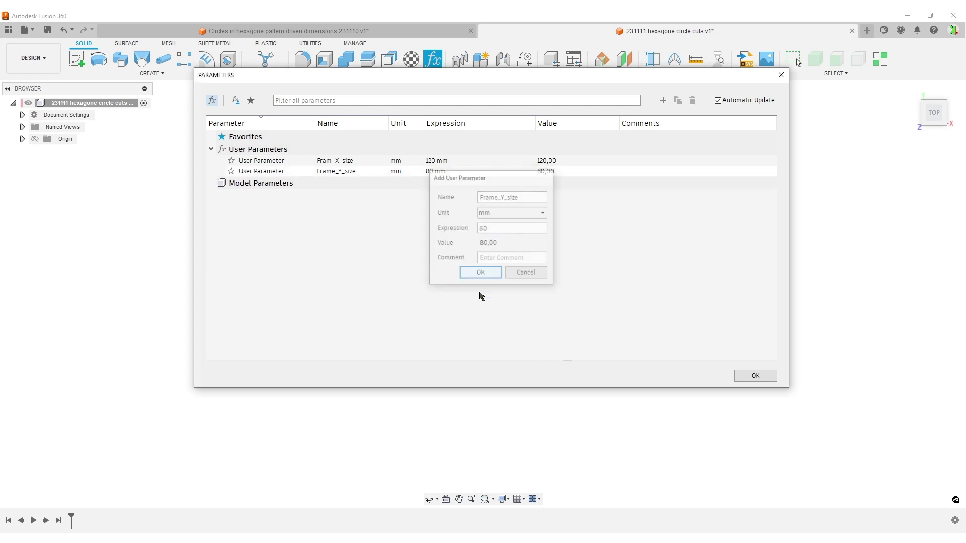
- Add a user parameter named Frame_edge in mm with the expression 3
click(664, 100)
drag(512, 177, 522, 200)
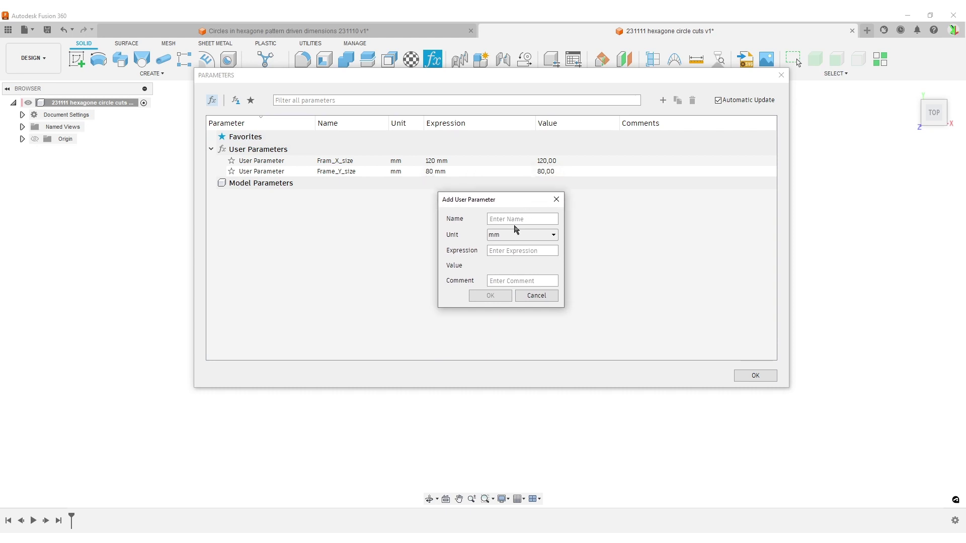
text(Frame_edge)
click(521, 251)
text(3)
click(492, 297)
- Correct the name of the Fram_X_size parameter to Frame_X_size
double_click(330, 161)
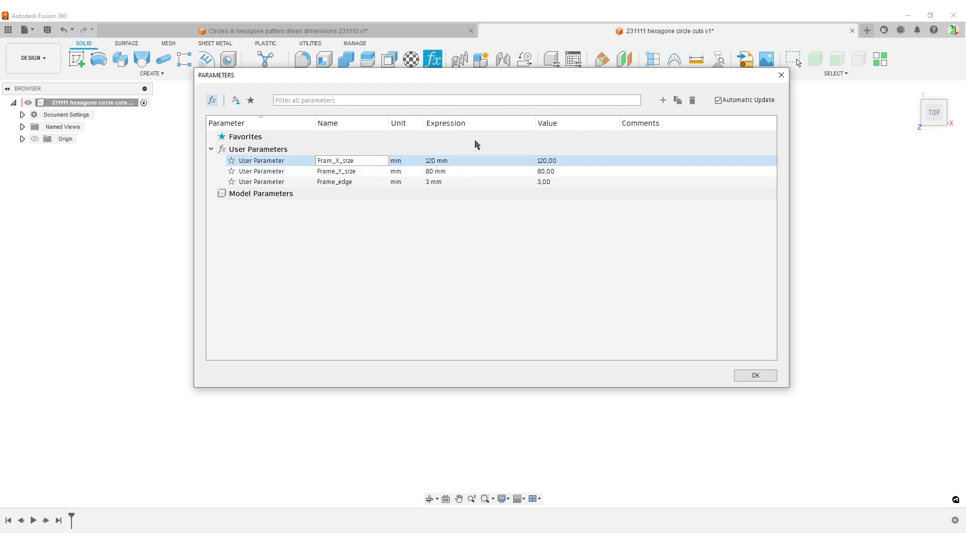
text(e)
key(Return)
- Add a user parameter named Circle_OD in mm with the expression 5
click(663, 100)
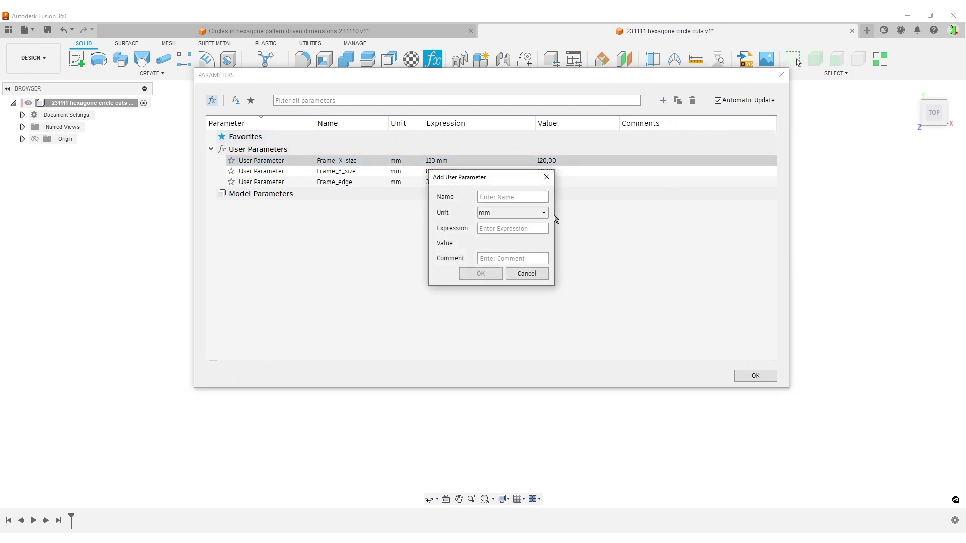
text(Circle_OD)
click(505, 227)
text(5)
key(Return)
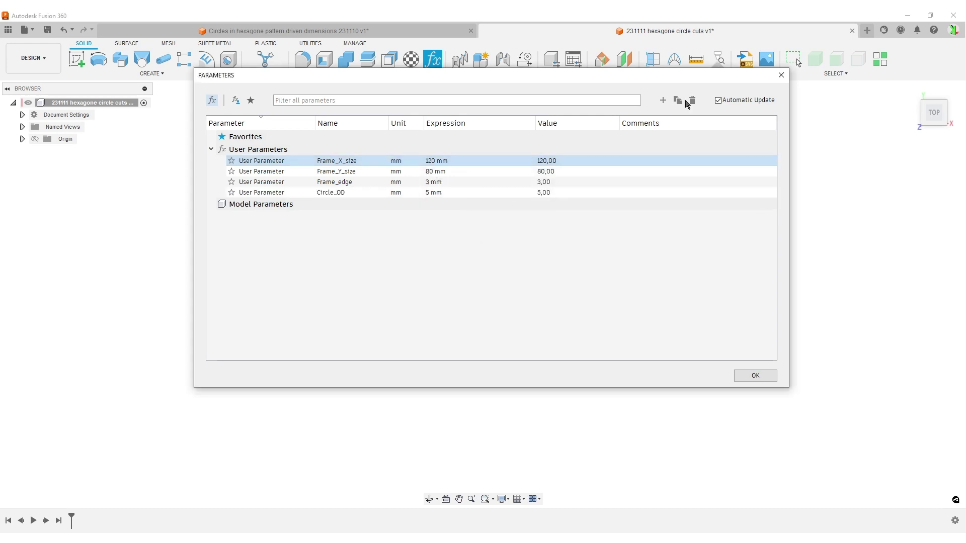
- Add a user parameter named Circle_Wall in mm with the expression 2
click(663, 101)
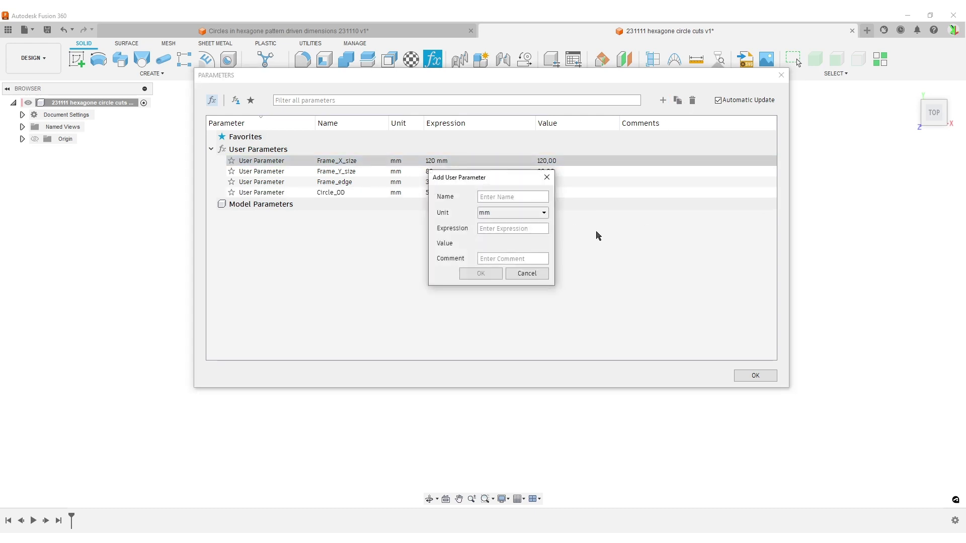
text(Circle_Wall)
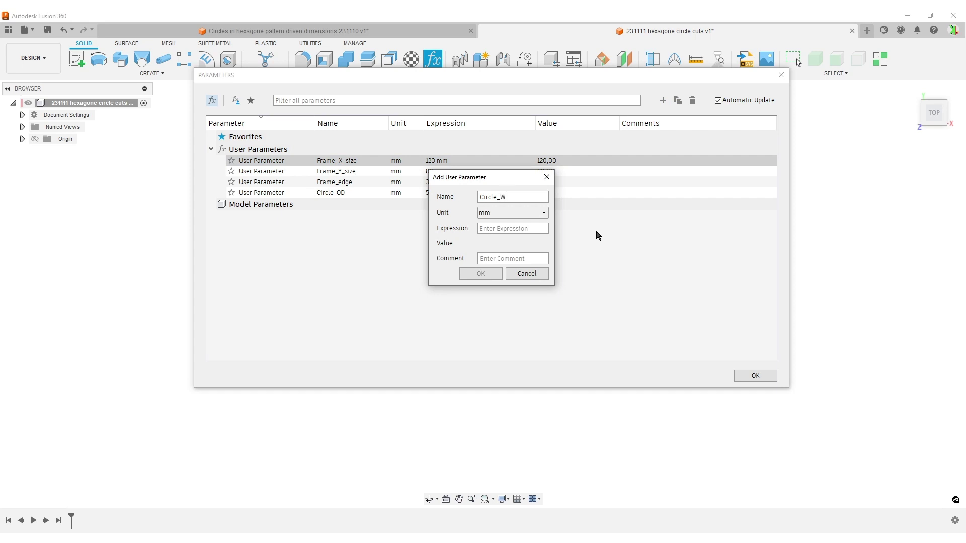
click(497, 229)
text(2)
click(476, 275)
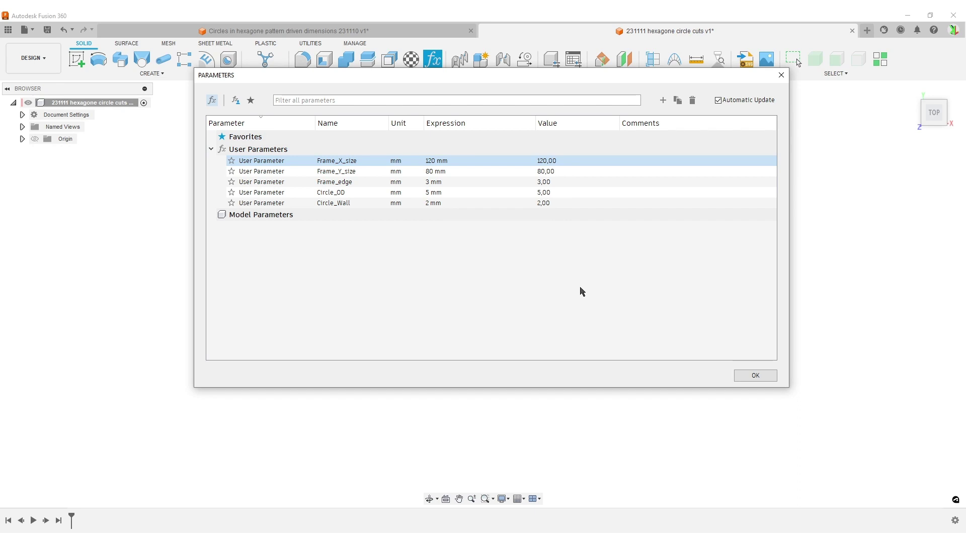
- Add a user parameter named Frame_Corner_R in mm with the expression 10, and sort the parameters by name
click(662, 100)
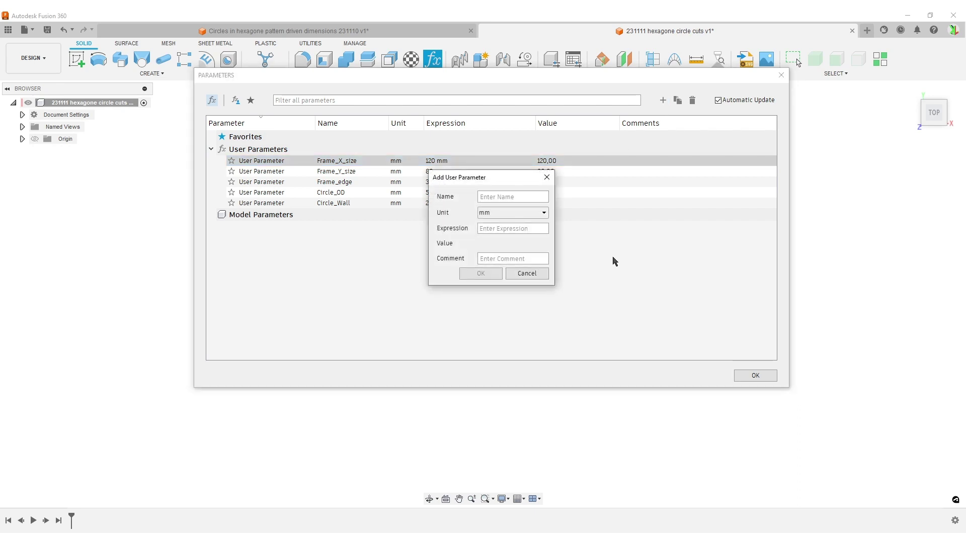
text(Frame_Corner_R)
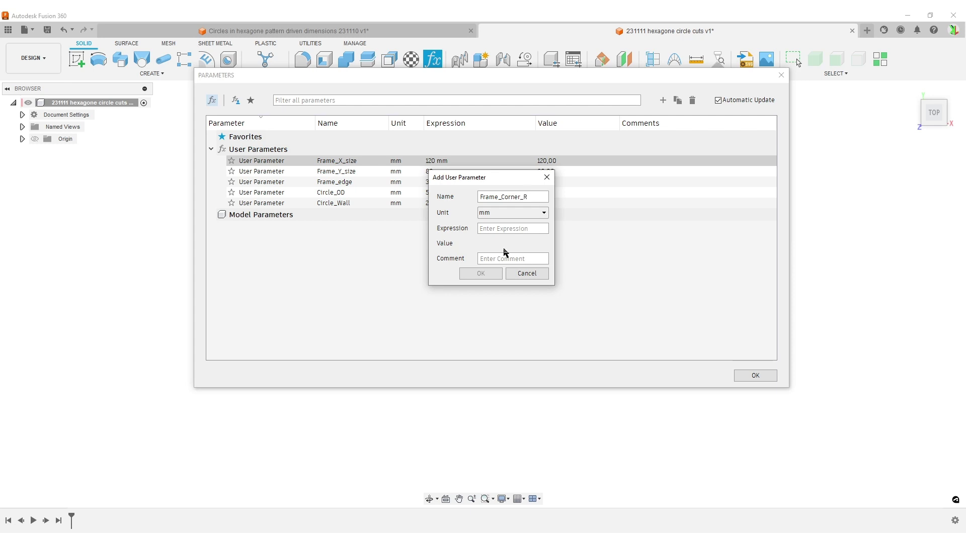
click(496, 229)
text(10)
click(480, 274)
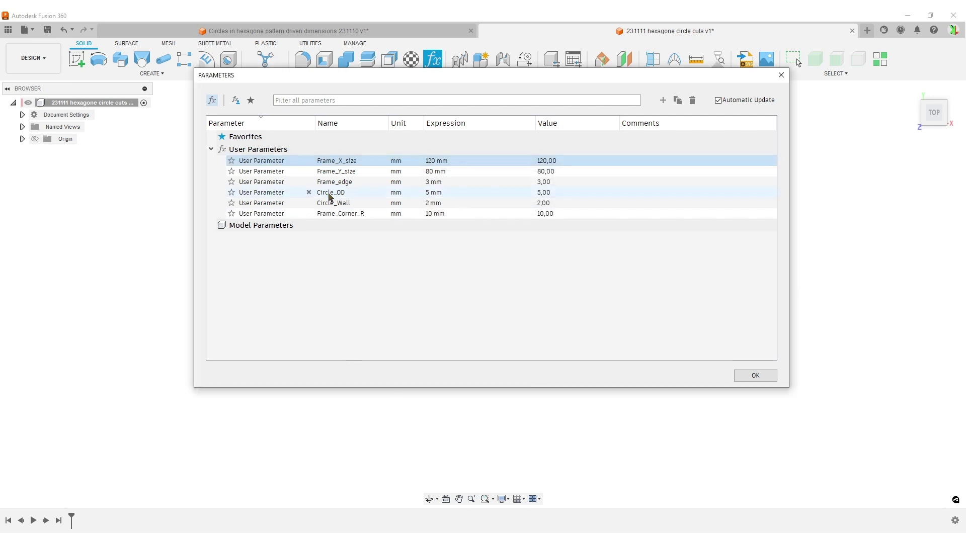
click(335, 123)
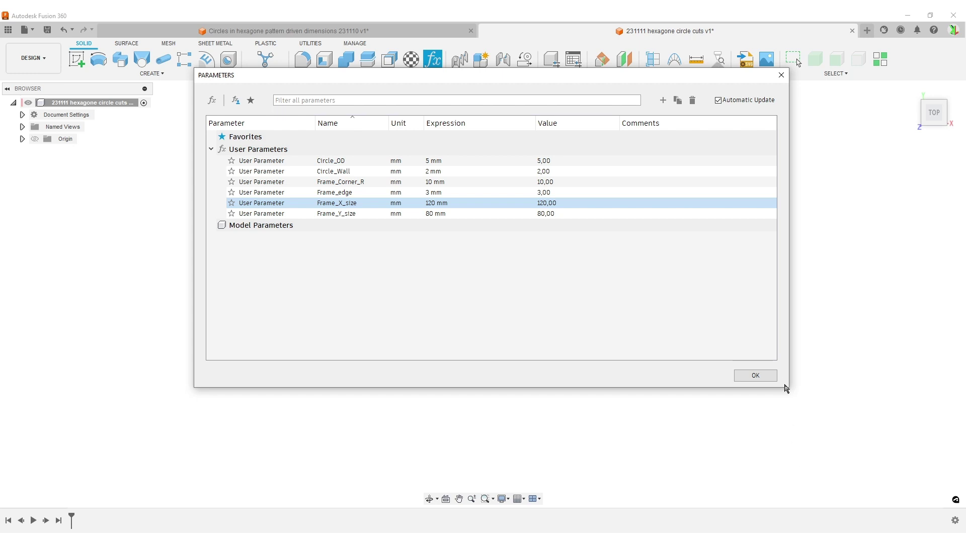
click(771, 377)
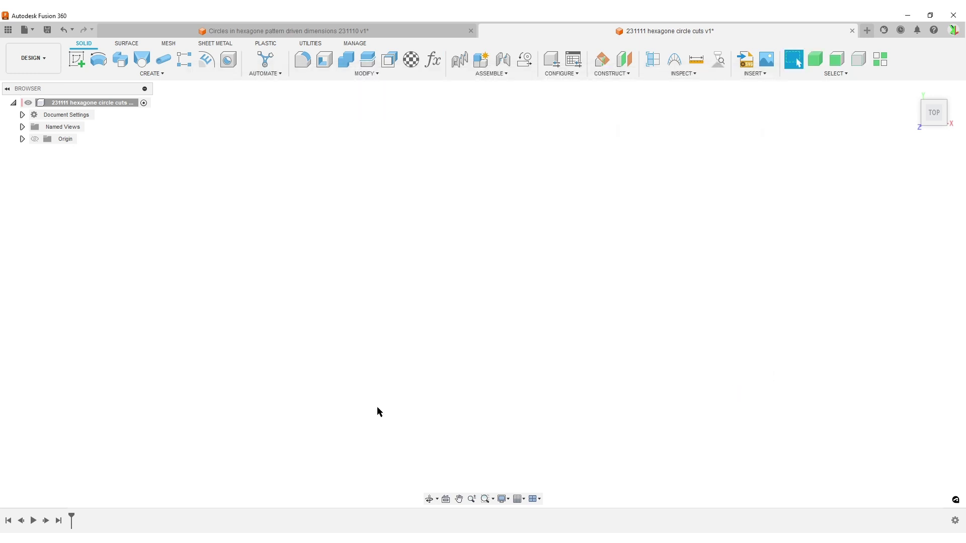
- Sketch a center rectangle from the origin on the horizontal plane, with width Frame_X_size and height Frame_Y_size, and finish the sketch
click(77, 60)
click(497, 332)
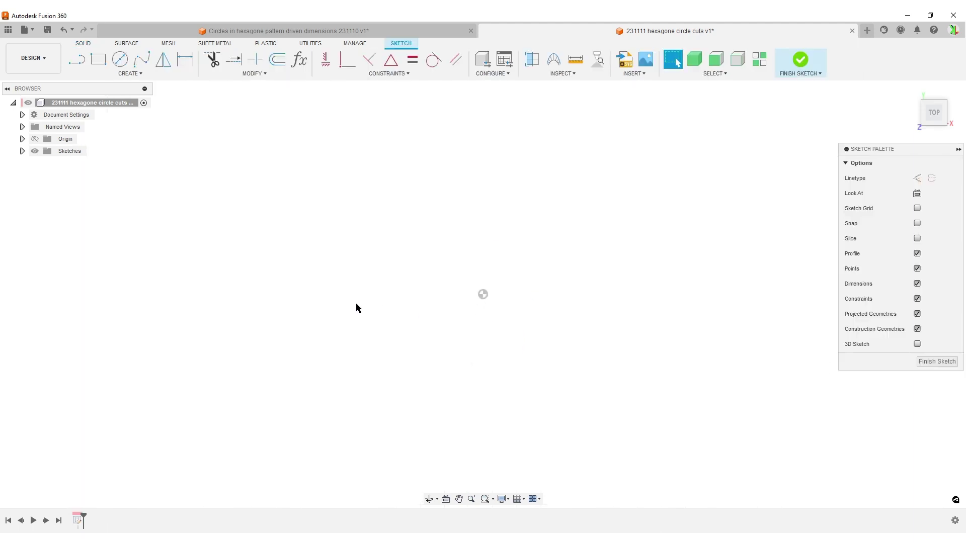
click(102, 62)
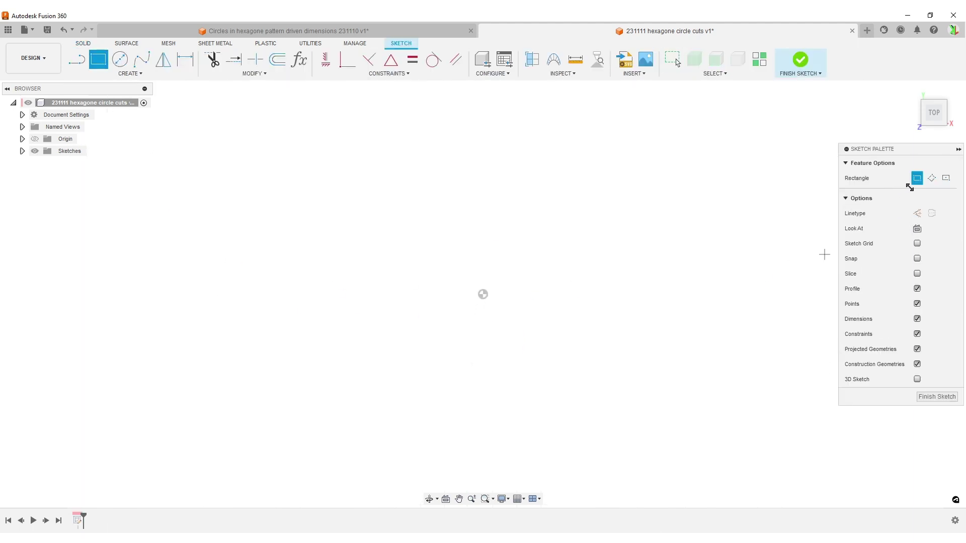
click(946, 178)
click(482, 295)
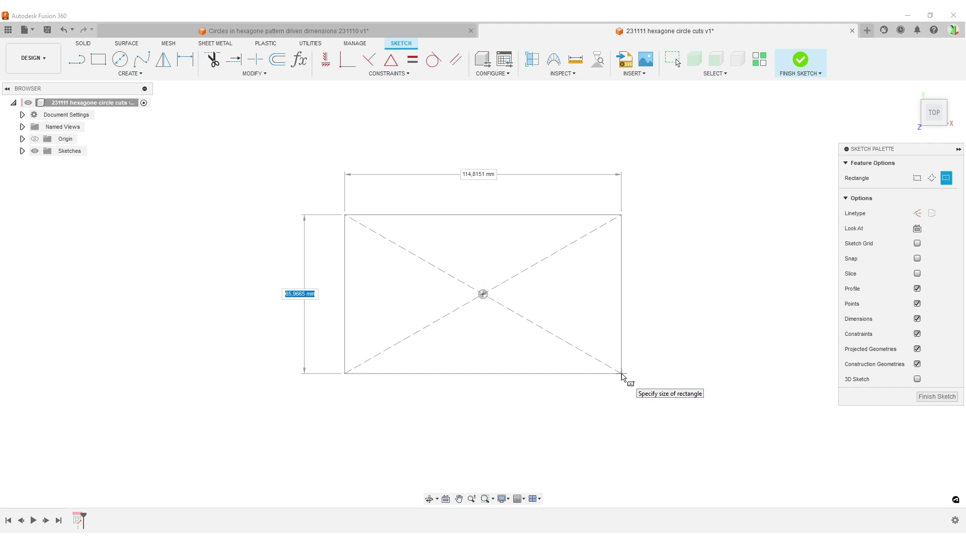
text(y)
key(Return)
key(Tab)
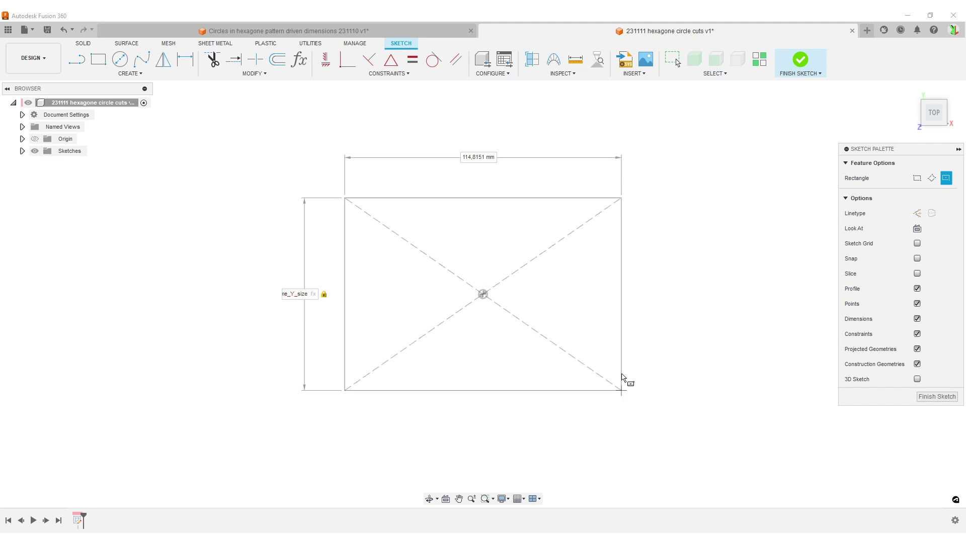
text(x)
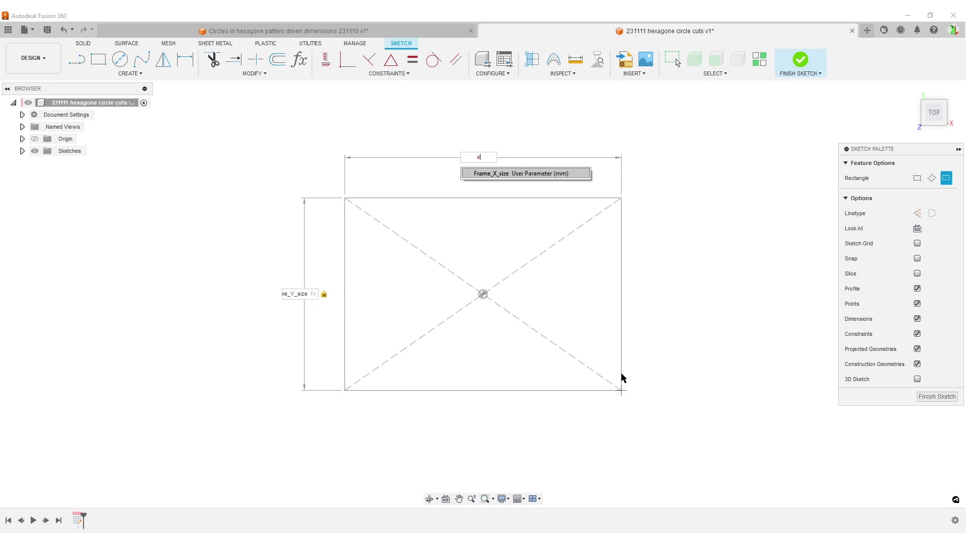
key(Return)
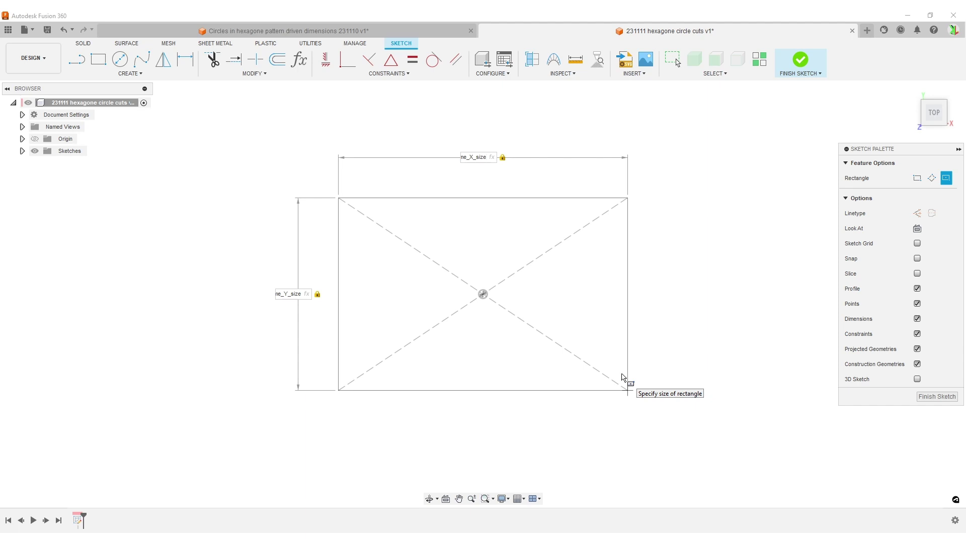
click(623, 378)
key(Escape)
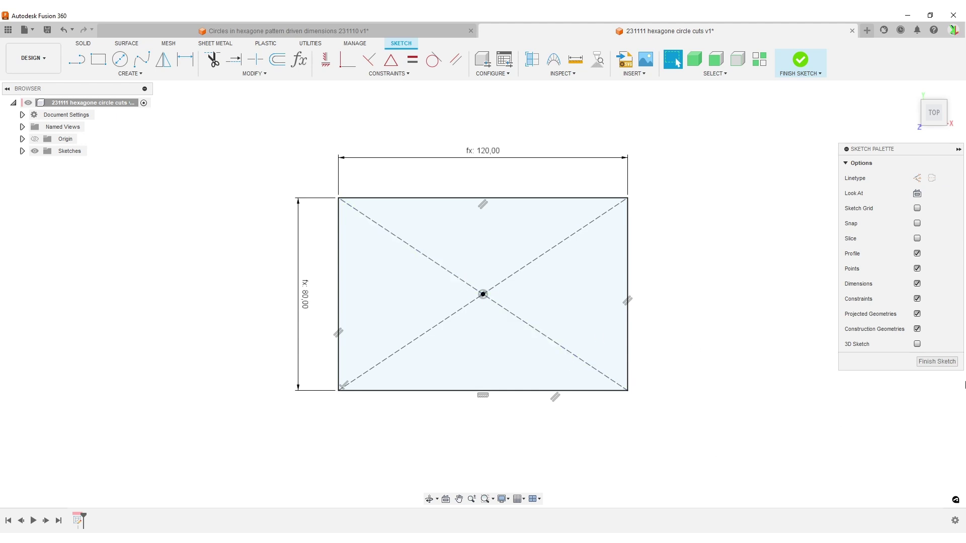
click(939, 363)
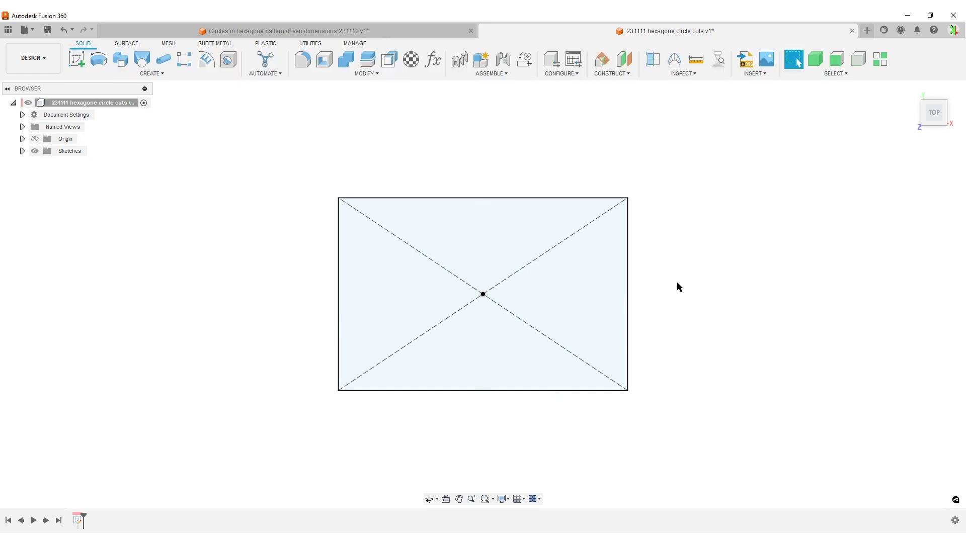
- Add a user parameter named Frame_Thickness in mm with the expression 3, and sort the parameters by name
click(433, 60)
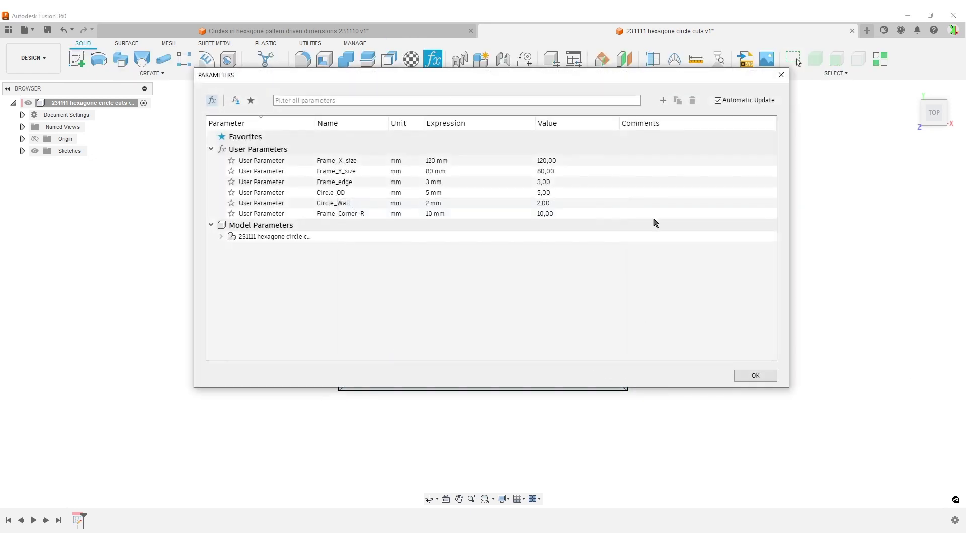
click(663, 100)
text(Frame_Thickness)
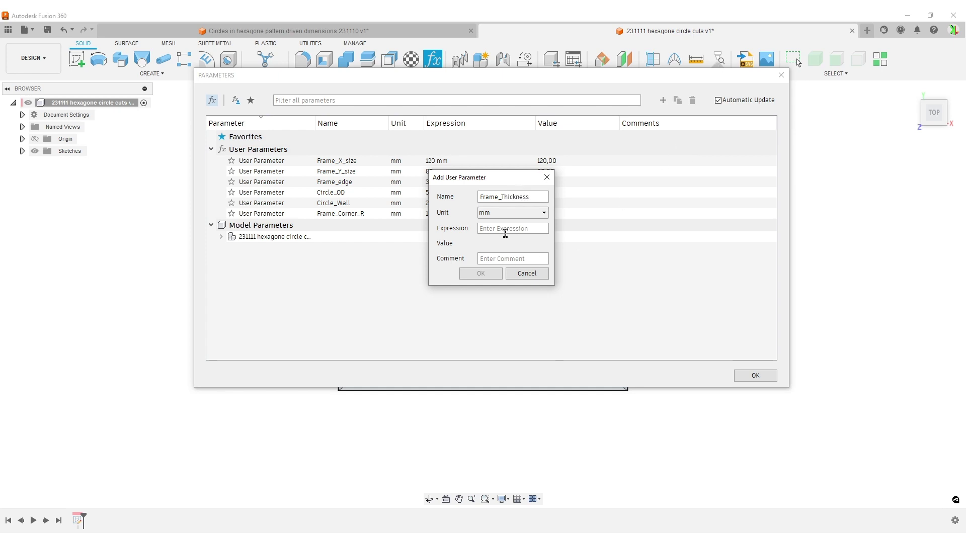
text(3)
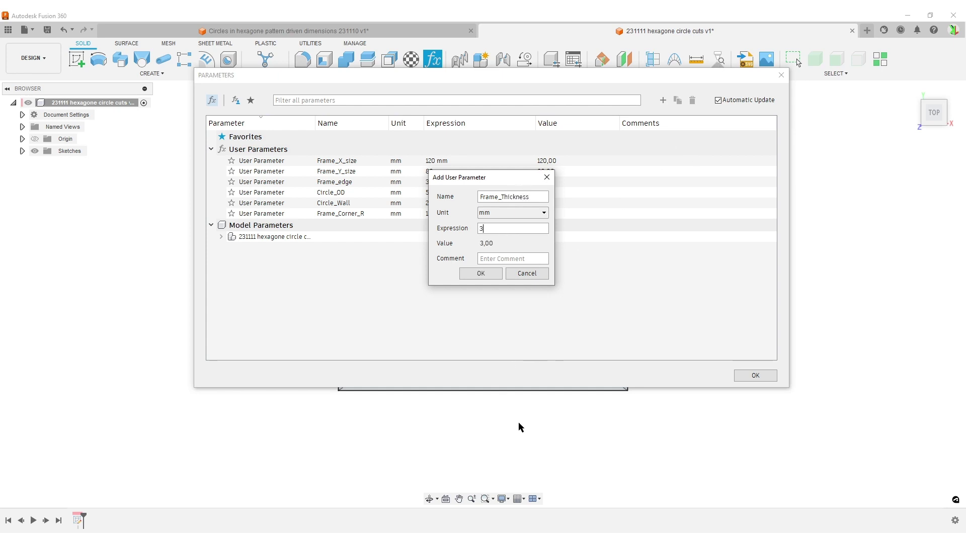
click(492, 274)
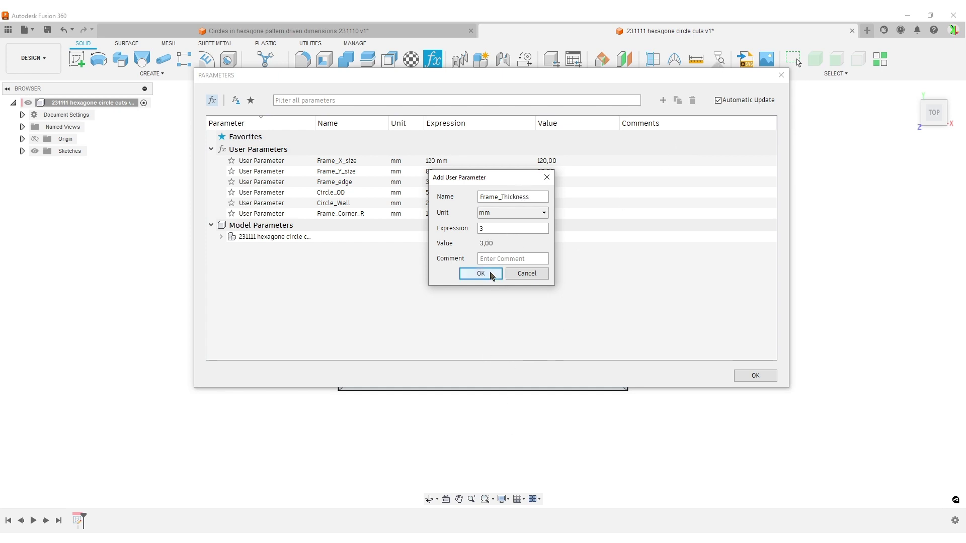
click(338, 125)
click(751, 378)
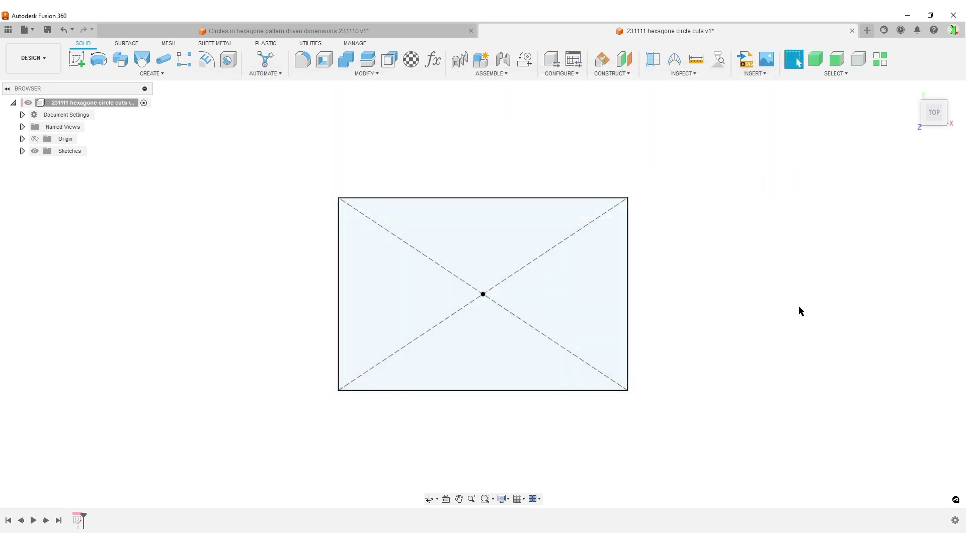
- Extrude the rectangle profile as a new body with the distance set to Frame_Thickness
key(e)
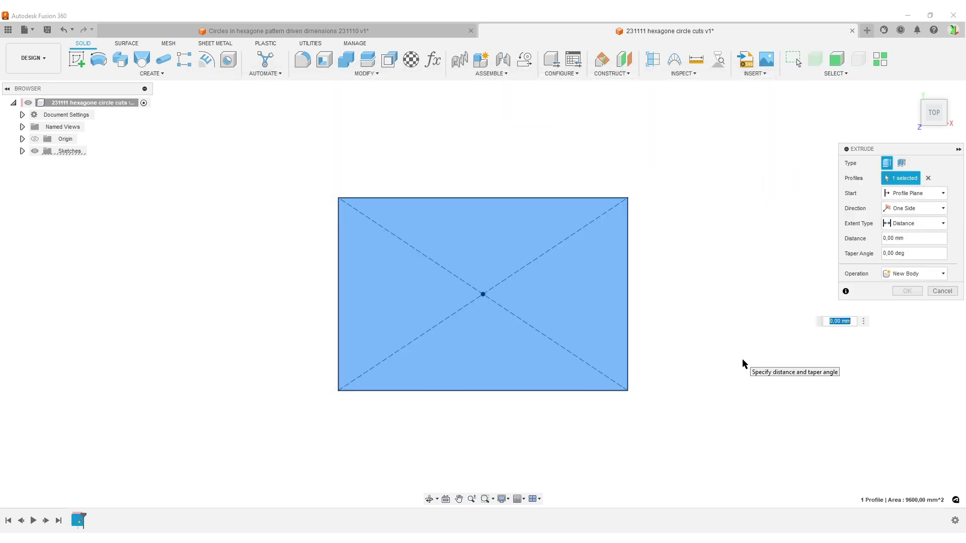
text(th)
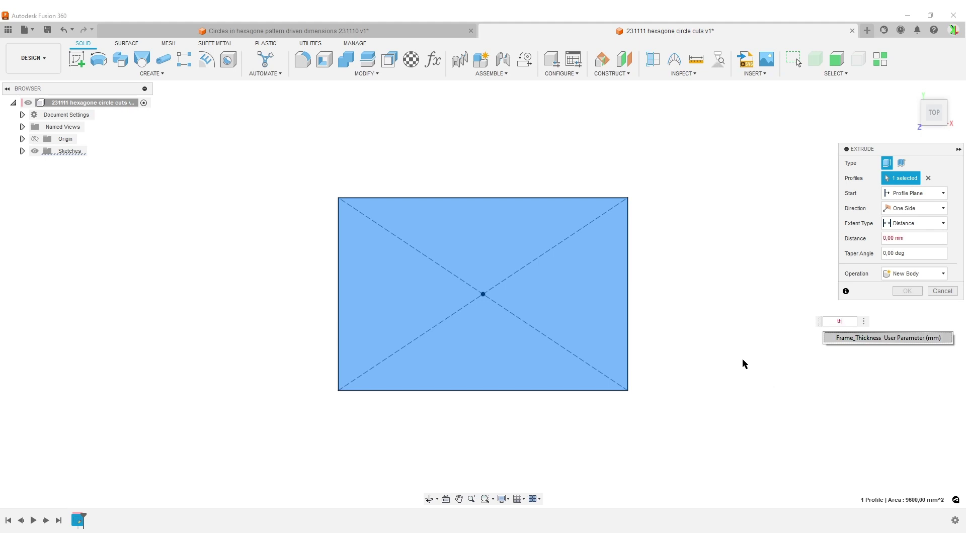
key(Return)
key(Return)
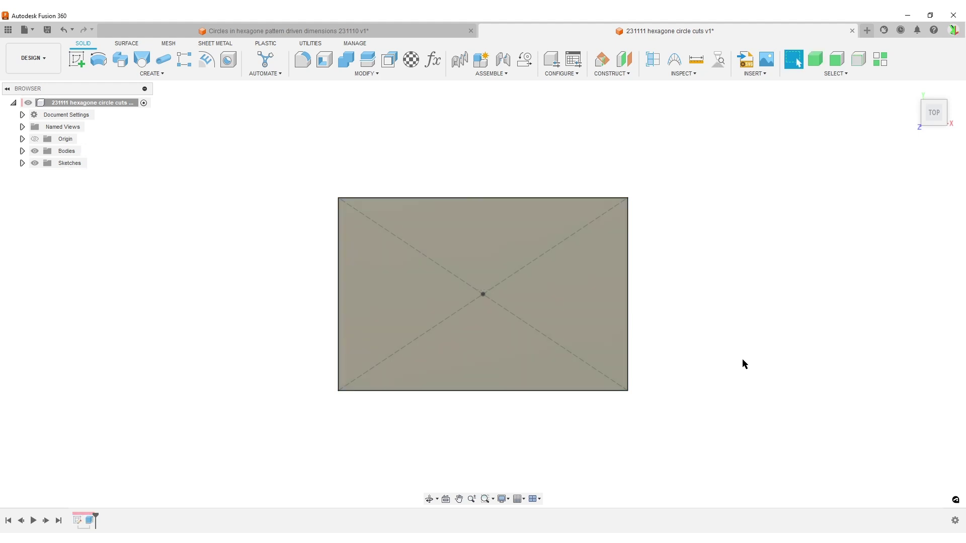
- Hide the rectangle sketch so only the extruded plate body is displayed
shift+middle_drag(703, 330, 720, 263)
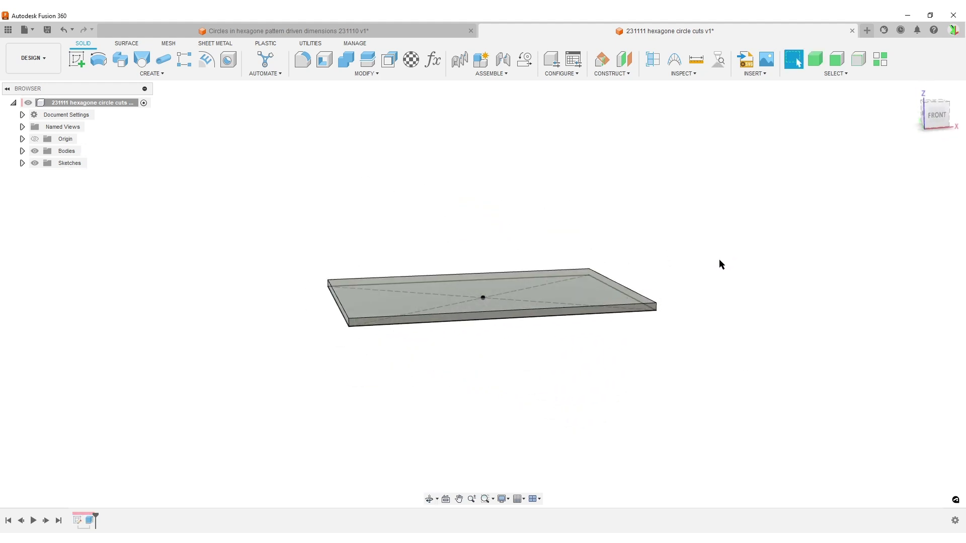
click(22, 163)
click(20, 151)
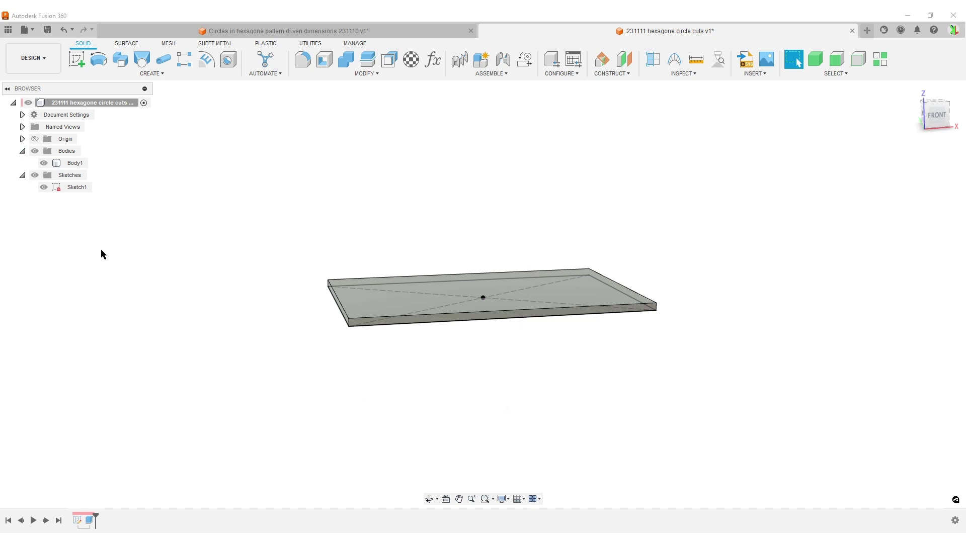
click(44, 187)
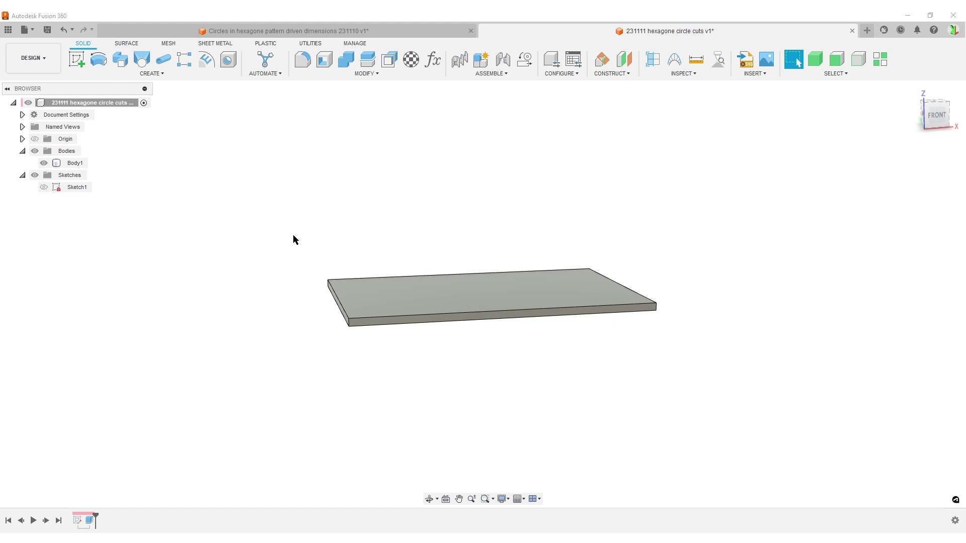
- Fillet the plate's four vertical corner edges with the radius set to Frame_Corner_R
key(f)
scroll(443, 357, up, 3)
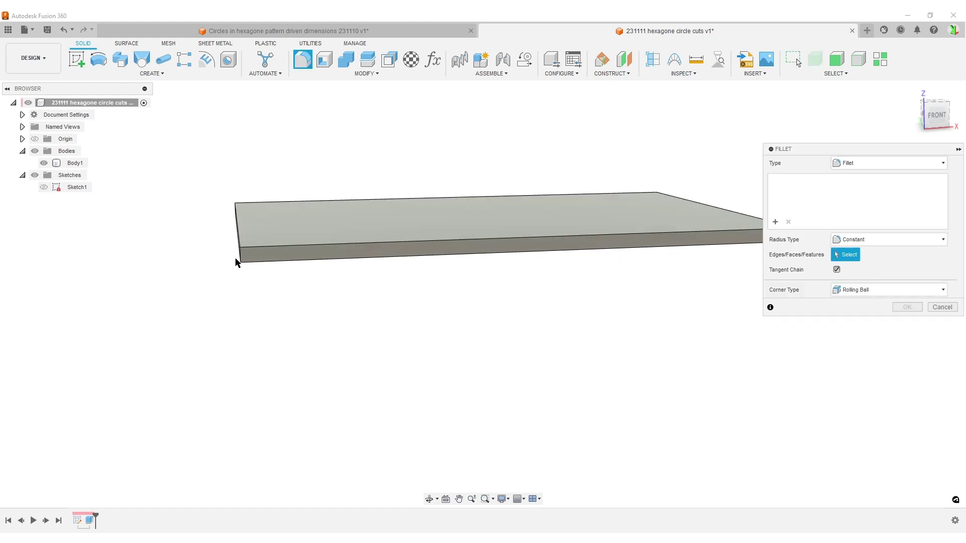
click(237, 254)
shift+middle_drag(213, 268, 275, 291)
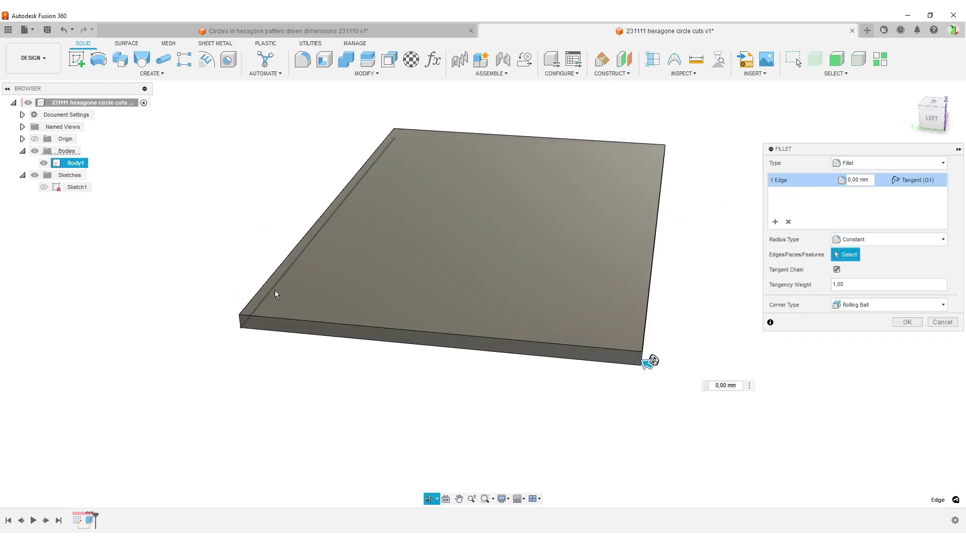
click(240, 319)
shift+middle_drag(241, 319, 543, 352)
click(530, 313)
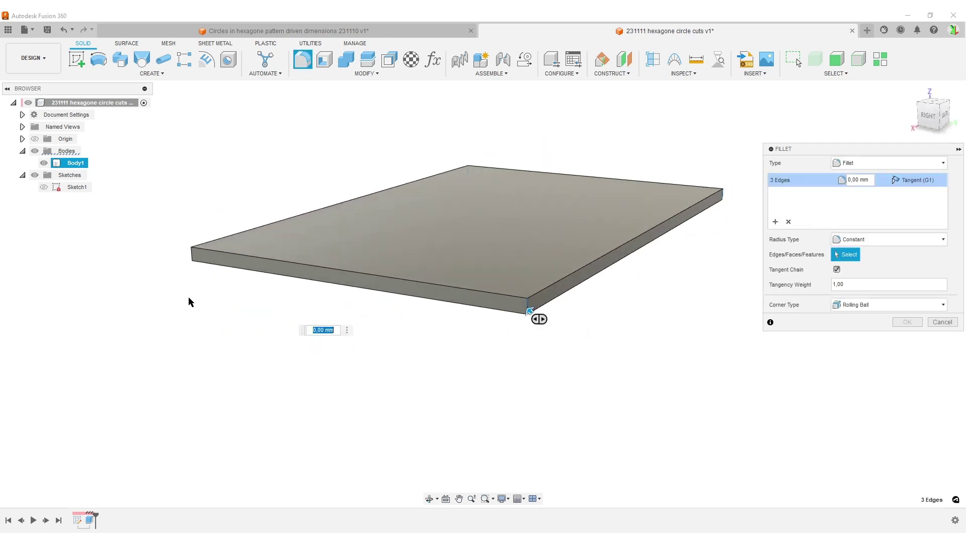
click(192, 257)
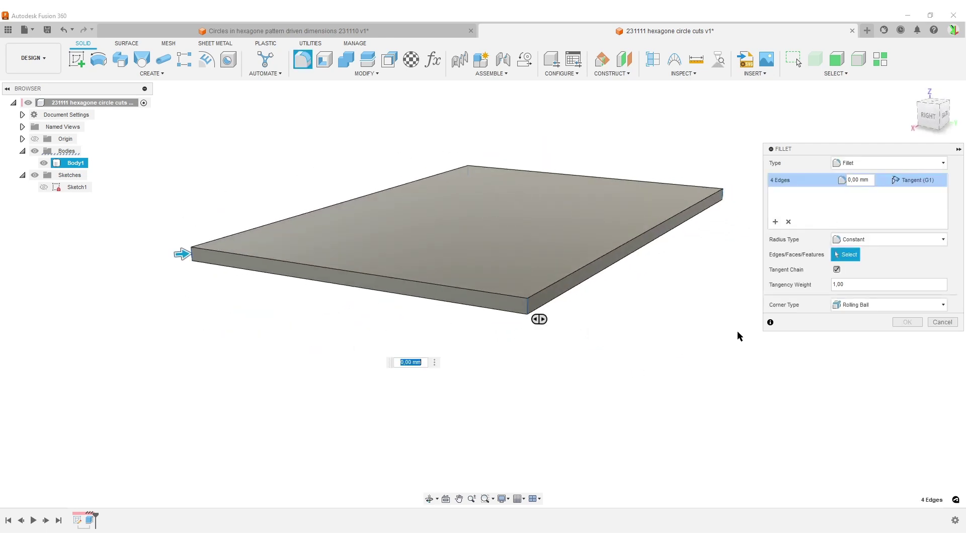
text(r)
key(Down)
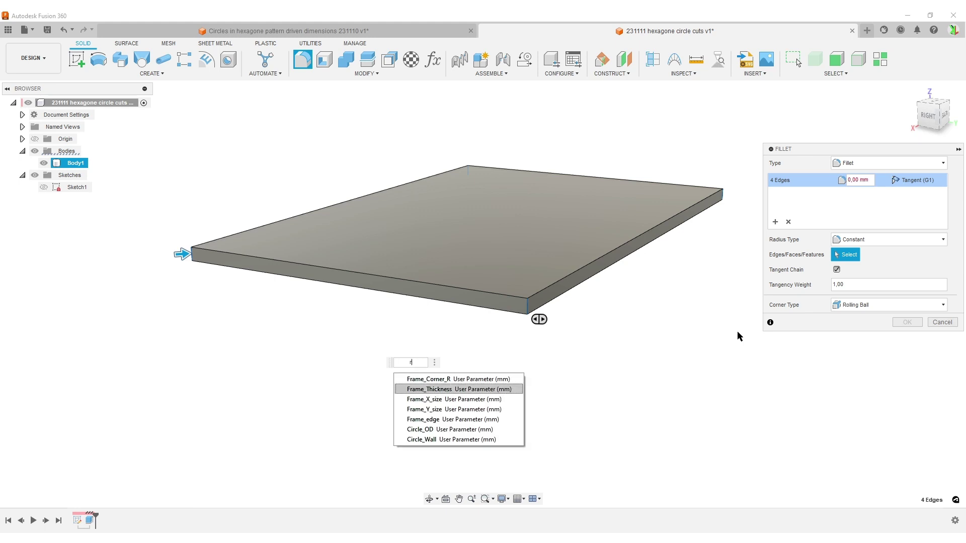
key(Up)
key(Return)
key(Return)
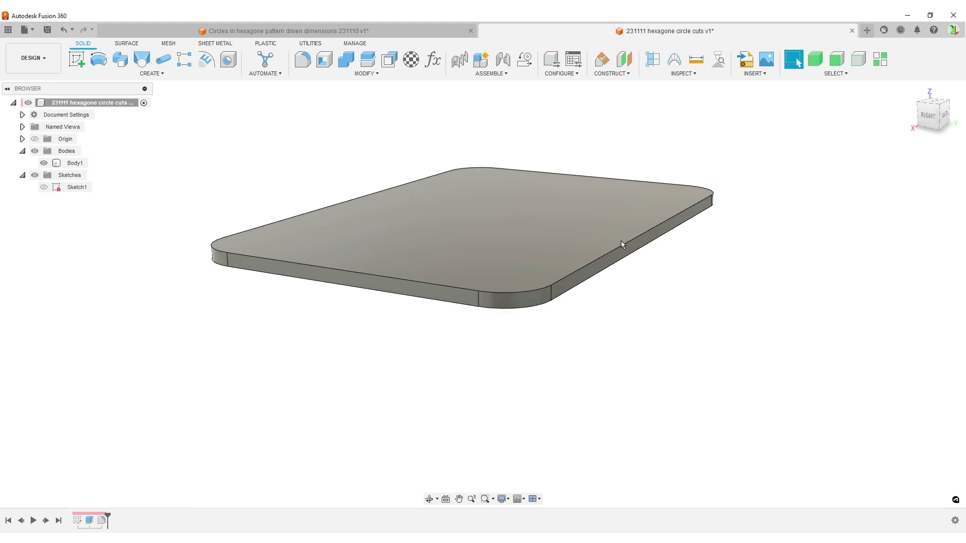
- Start a sketch on the XY origin plane and project the plate's large face outline into it
click(621, 243)
shift+middle_drag(500, 291, 594, 361)
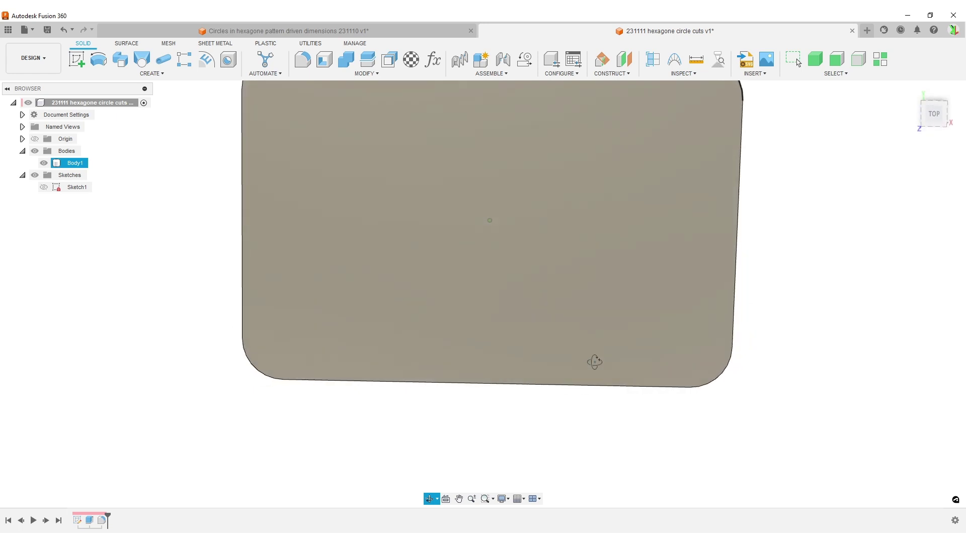
key(Escape)
scroll(800, 305, down, 3)
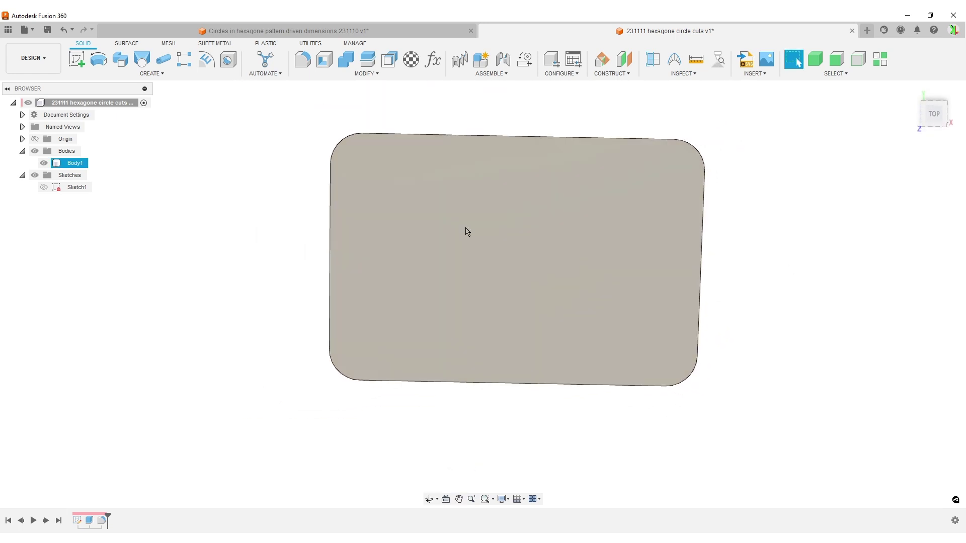
click(76, 59)
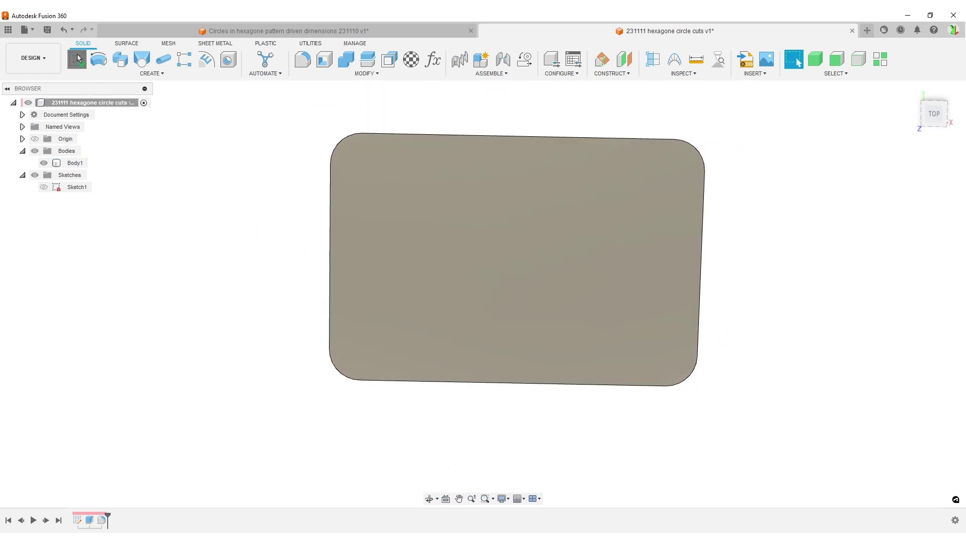
click(546, 237)
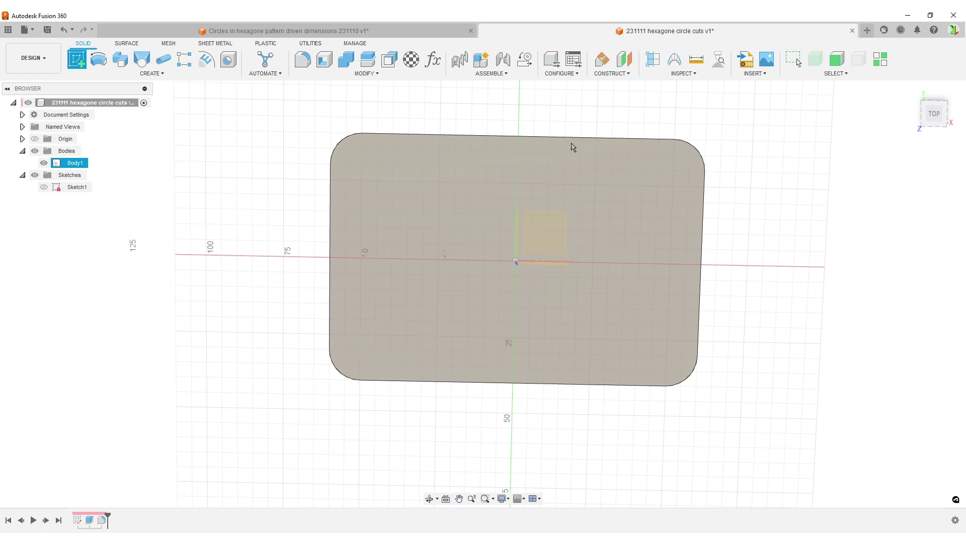
click(546, 236)
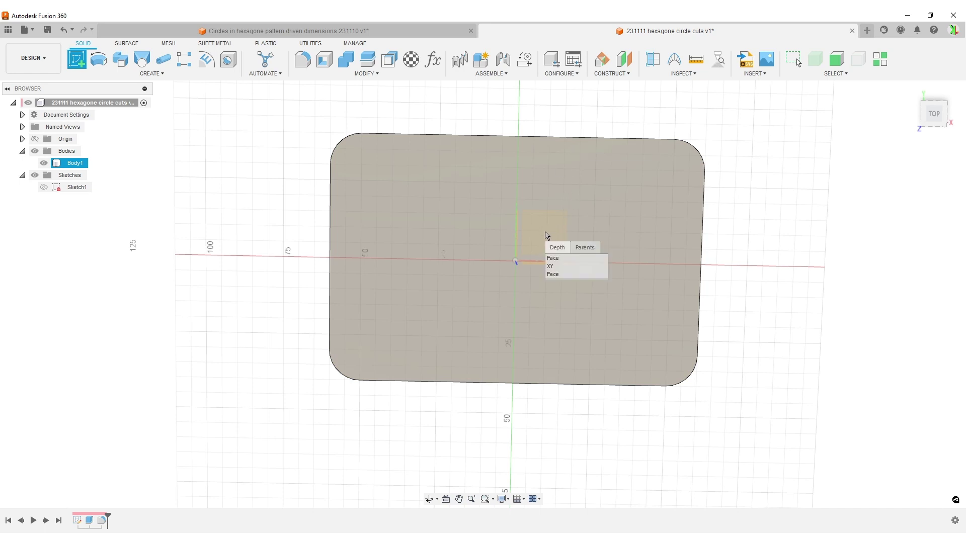
click(566, 267)
key(p)
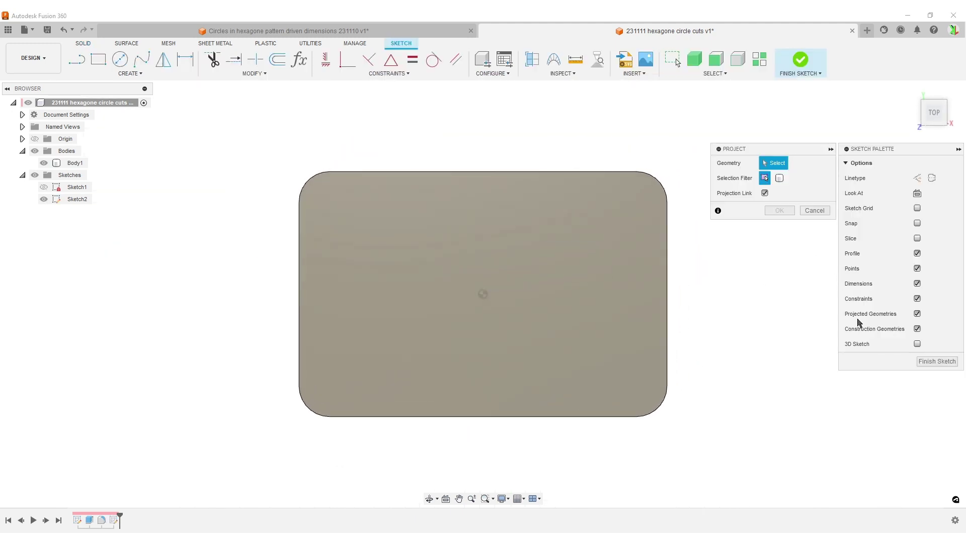
click(584, 250)
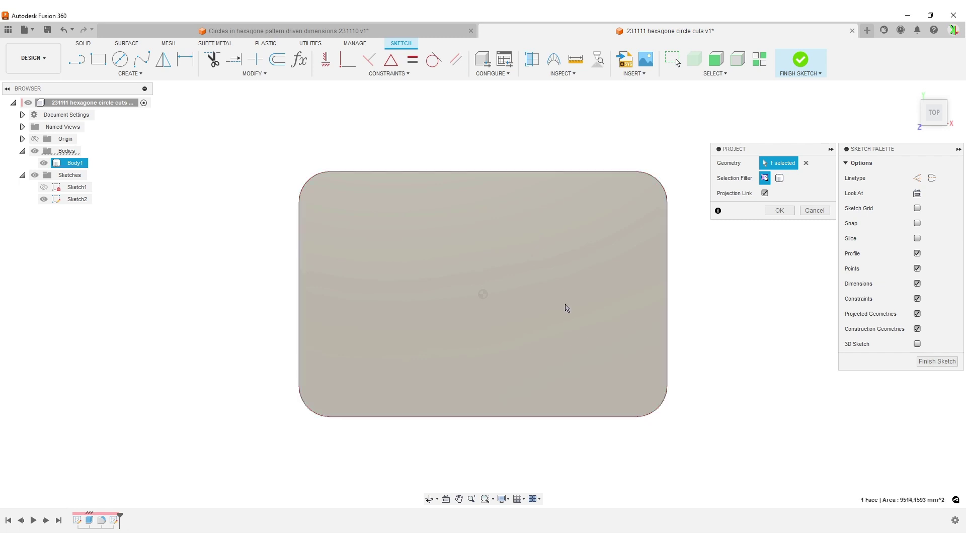
click(779, 210)
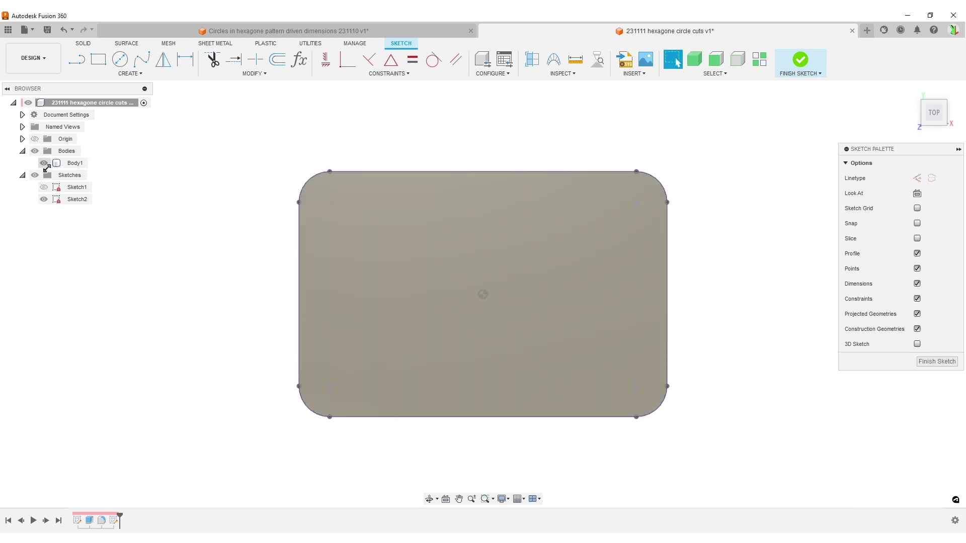
- Hide the plate body and convert the whole projected outline to construction lines
click(44, 163)
mouse_move(232, 144)
mouse_down()
mouse_move(725, 397)
mouse_move(729, 442)
mouse_move(724, 434)
mouse_up()
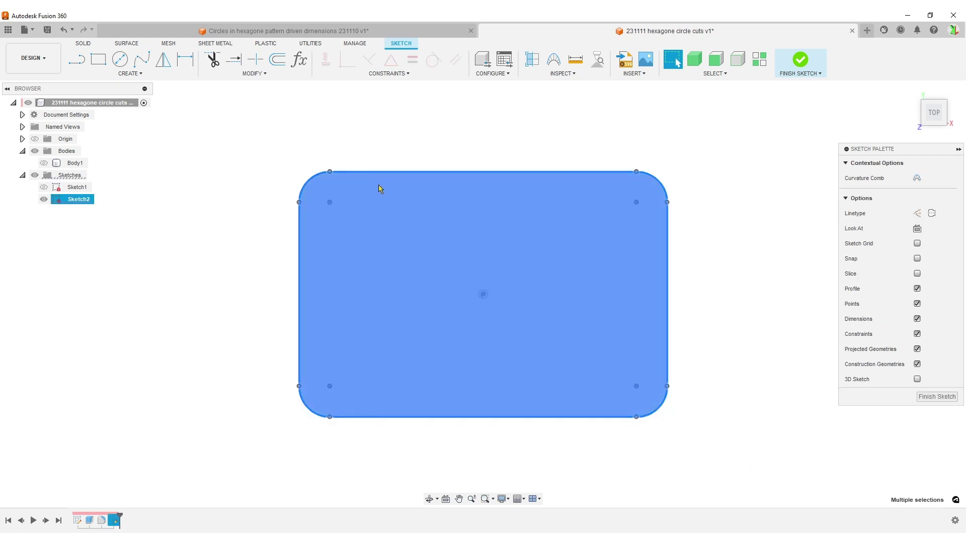
click(917, 212)
click(771, 358)
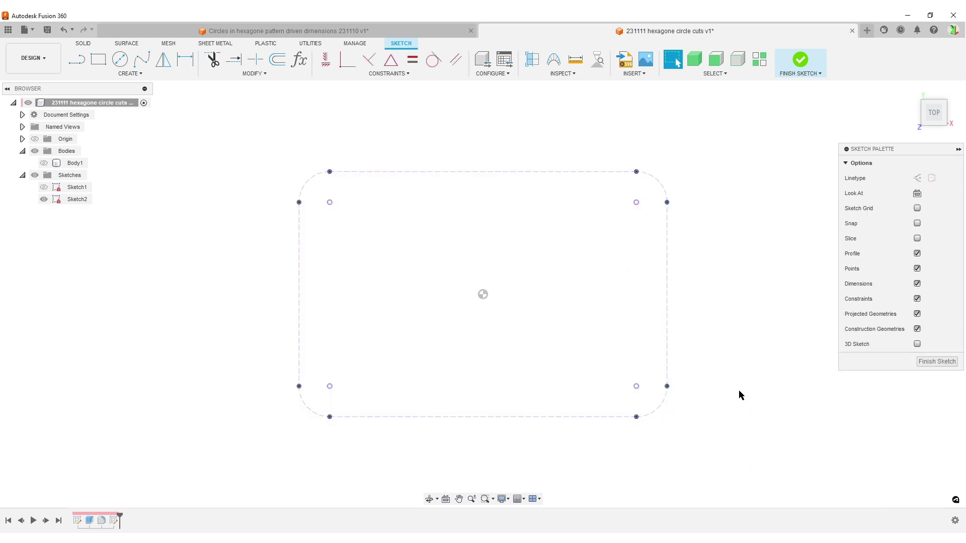
- Offset the projected outline inward with the offset position set to -Frame_edge, and finish the sketch
key(o)
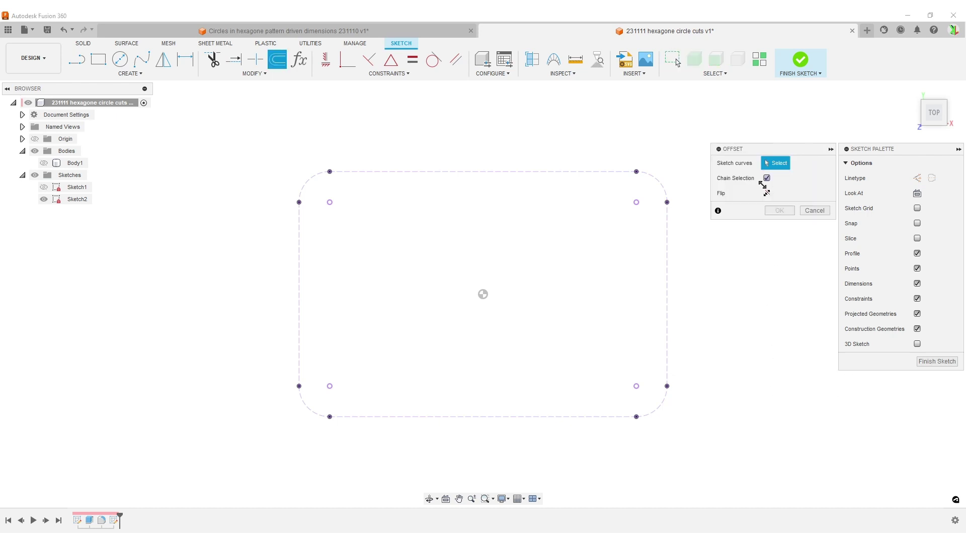
click(414, 172)
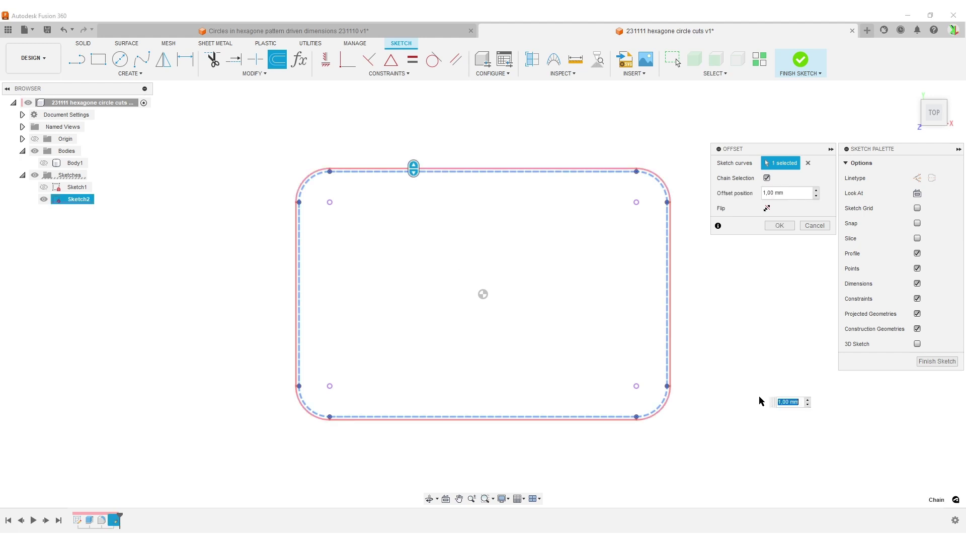
click(784, 194)
key(ctrl+a)
text(-)
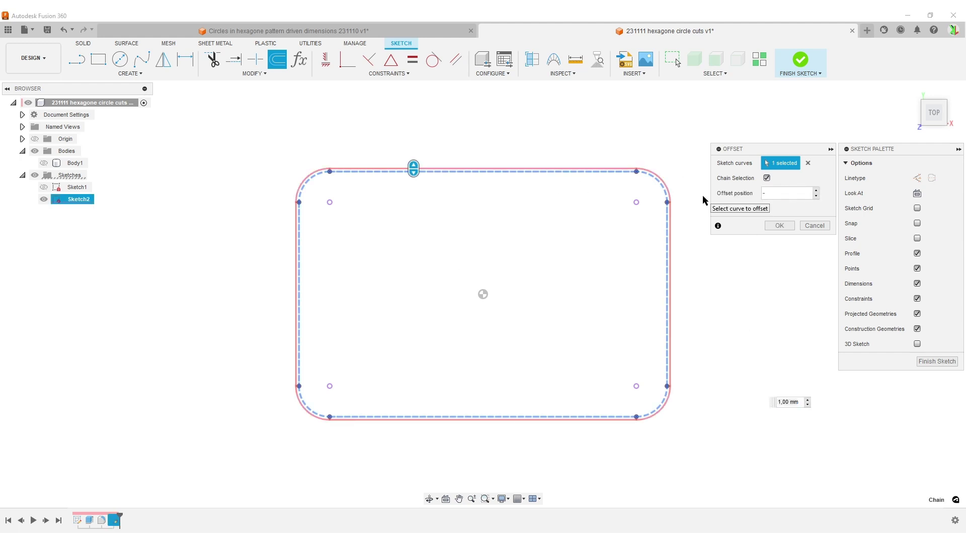
text(ed)
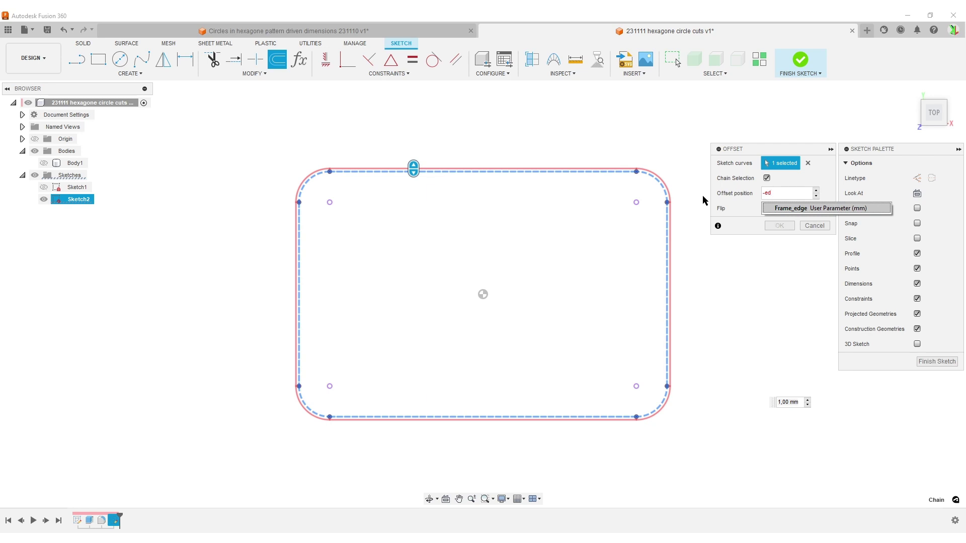
key(Return)
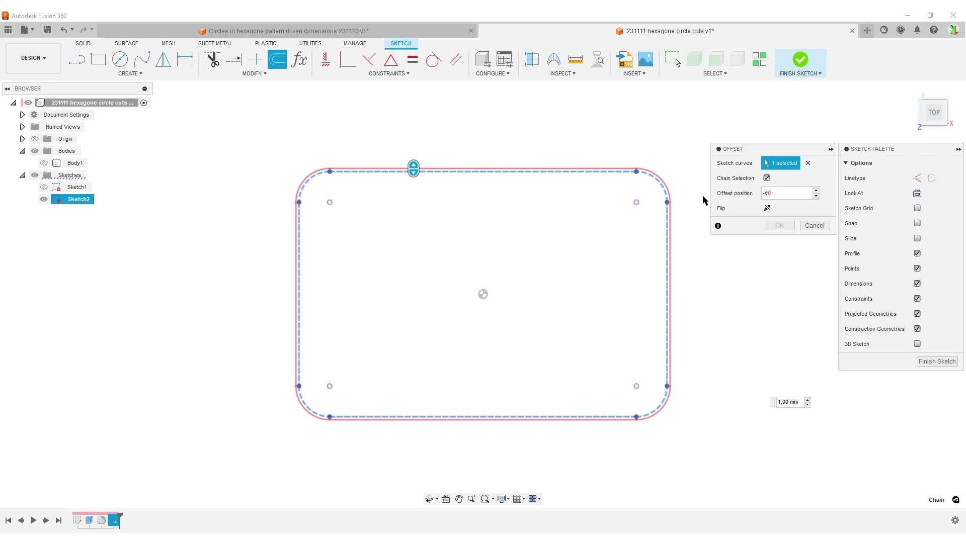
key(Return)
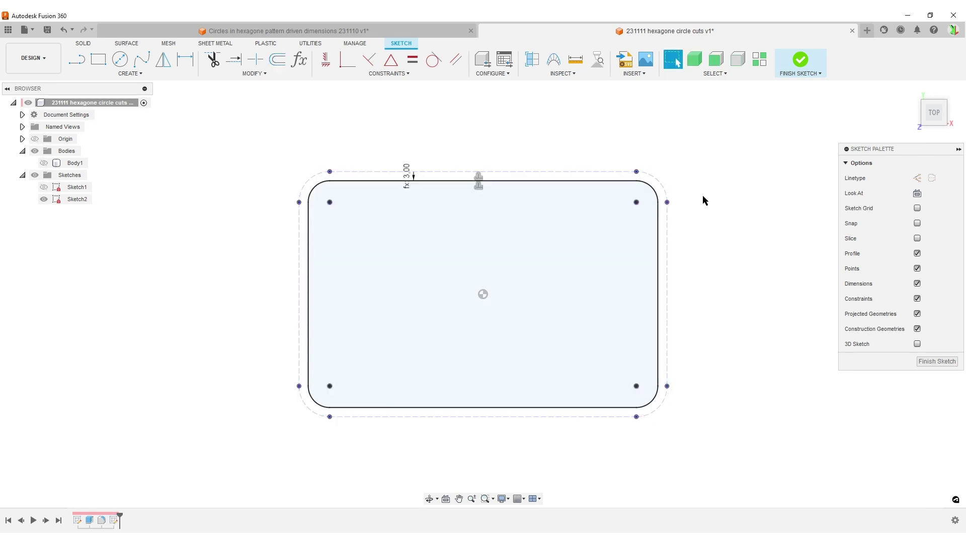
click(937, 362)
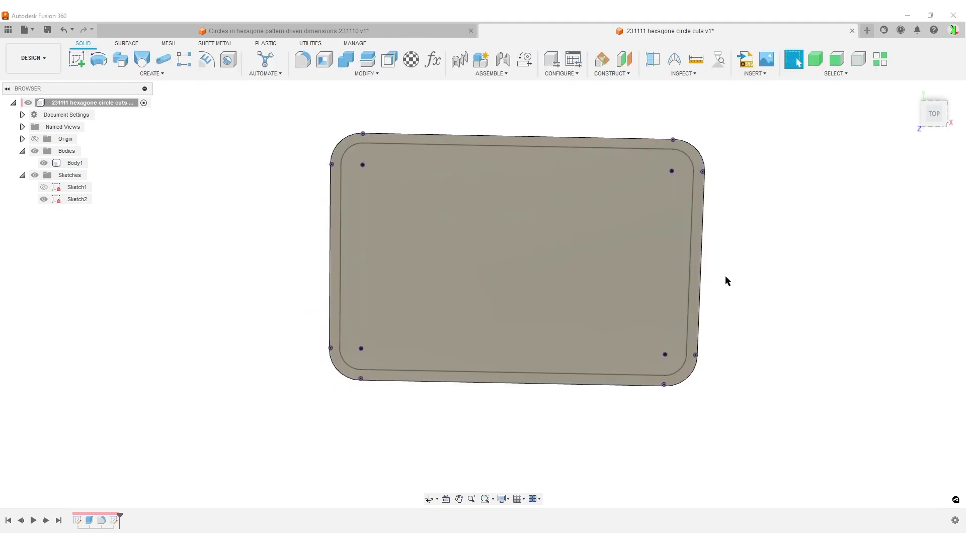
- Split the plate body using the inner offset outline as the splitting tool
middle_drag(794, 270, 704, 314)
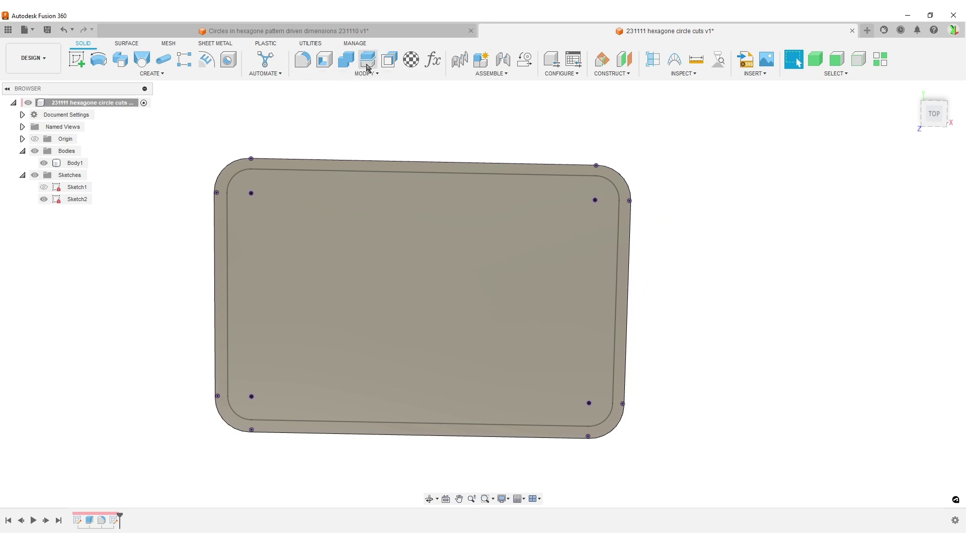
click(367, 59)
click(535, 332)
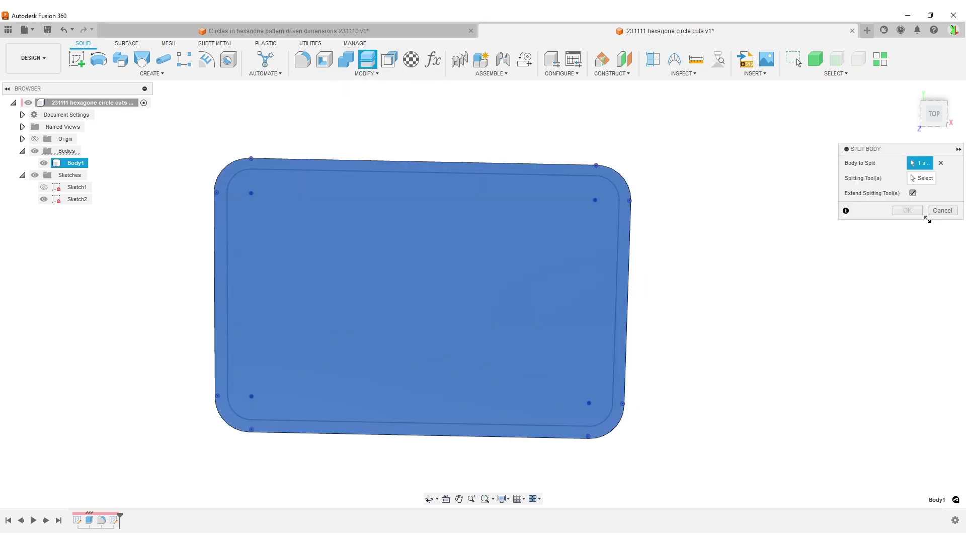
click(922, 181)
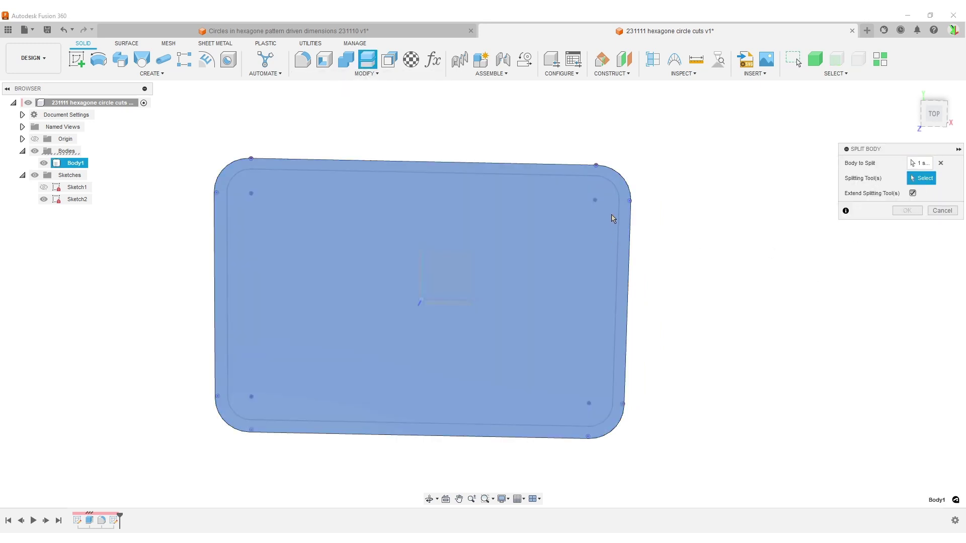
click(618, 210)
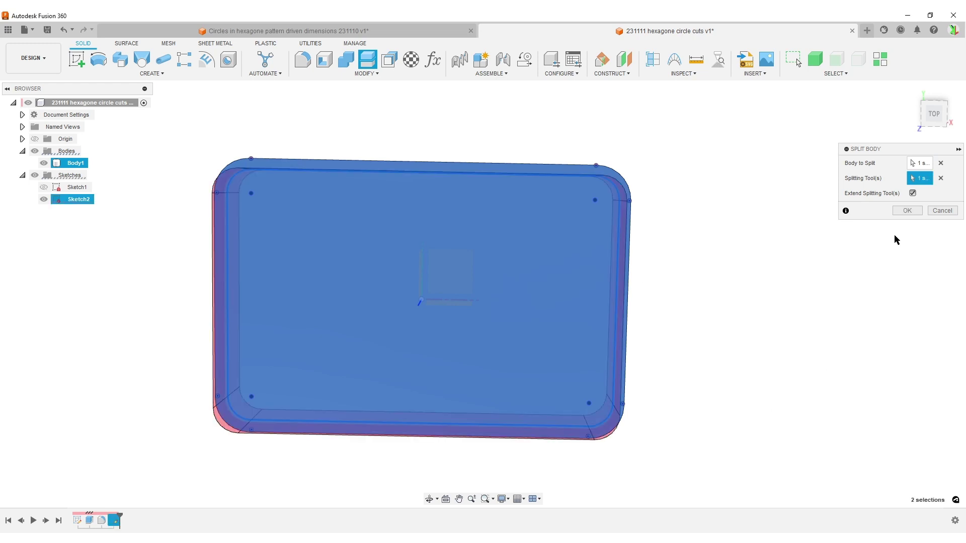
click(906, 212)
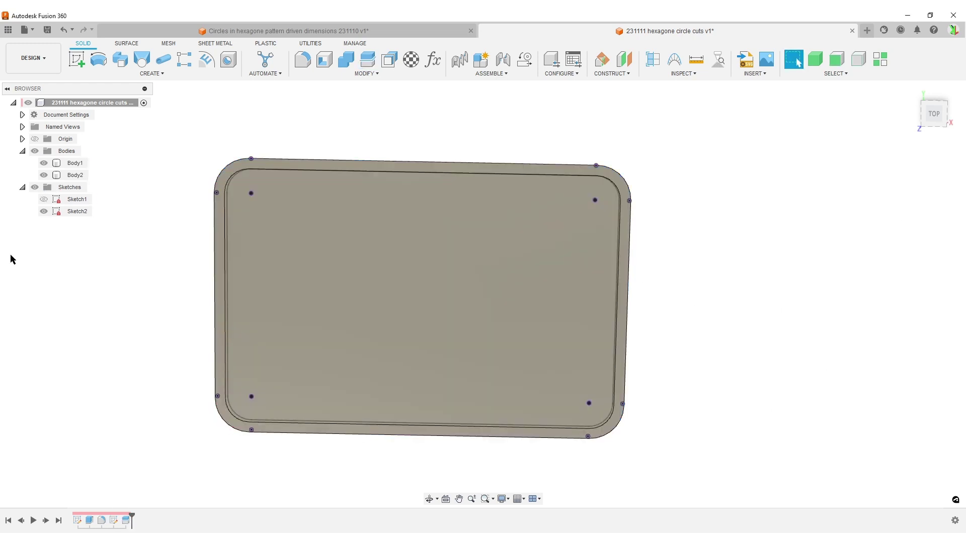
- Hide the offset outline sketch, the outer frame body and the inner plate body
click(44, 211)
shift+middle_drag(649, 337, 667, 329)
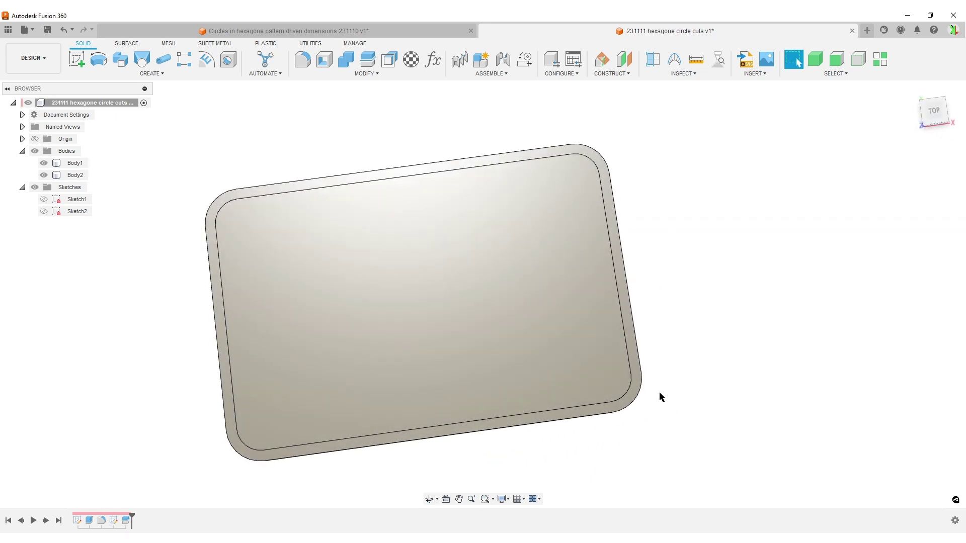
click(44, 175)
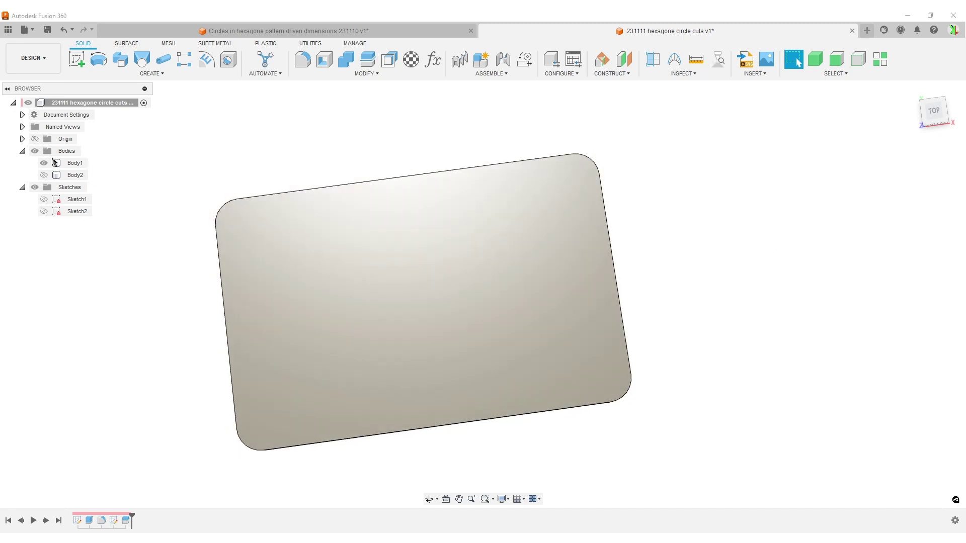
click(44, 163)
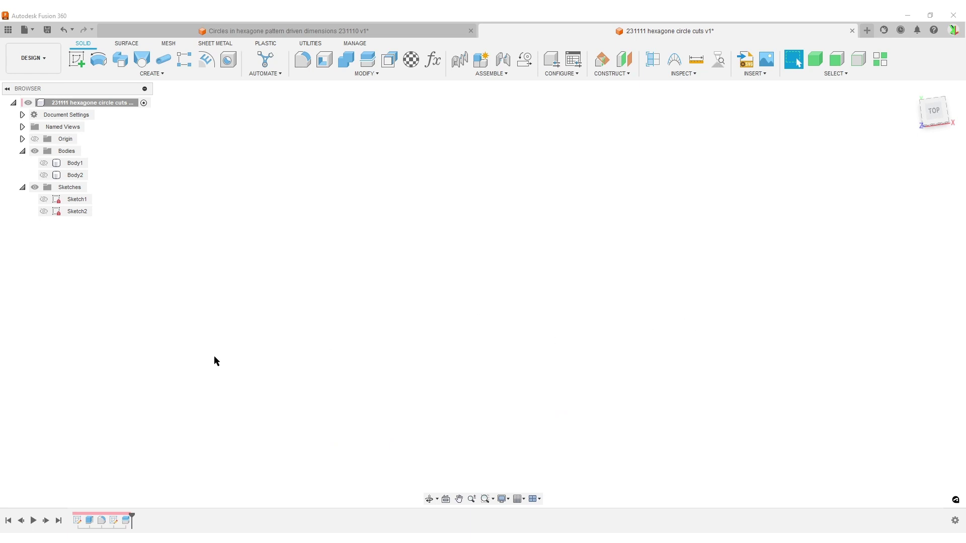
- Start a sketch on the top plane and draw two circumscribed construction hexagons, one centred on the origin and one above it to its right
click(73, 61)
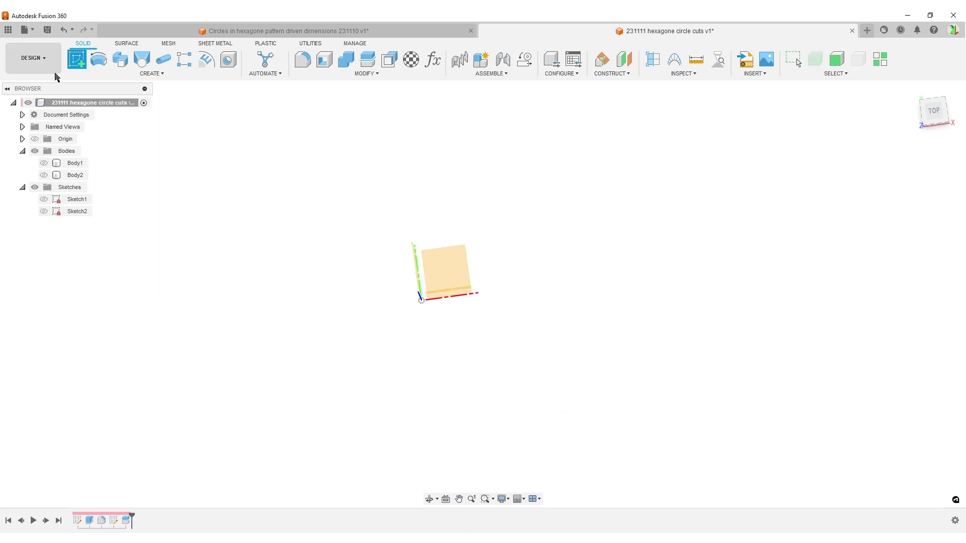
click(448, 259)
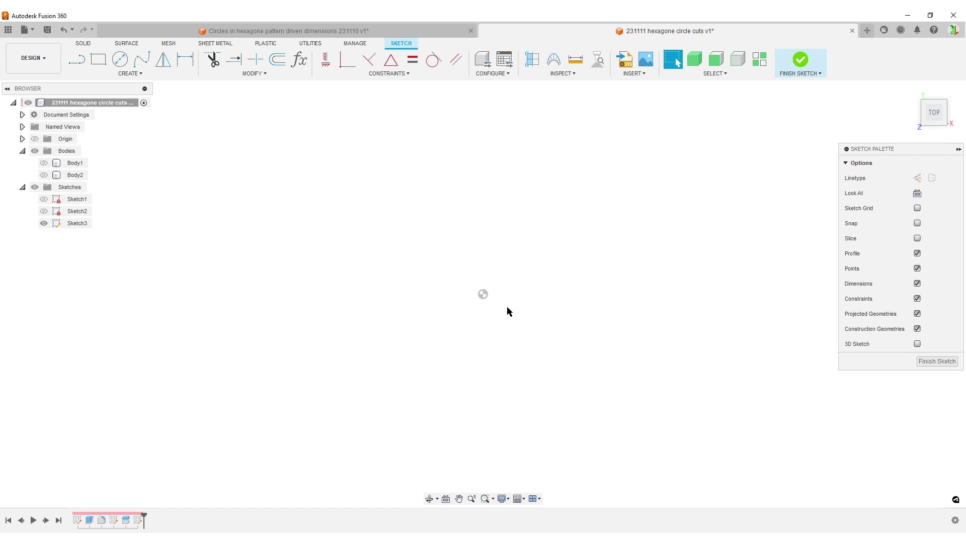
click(139, 75)
mouse_move(132, 125)
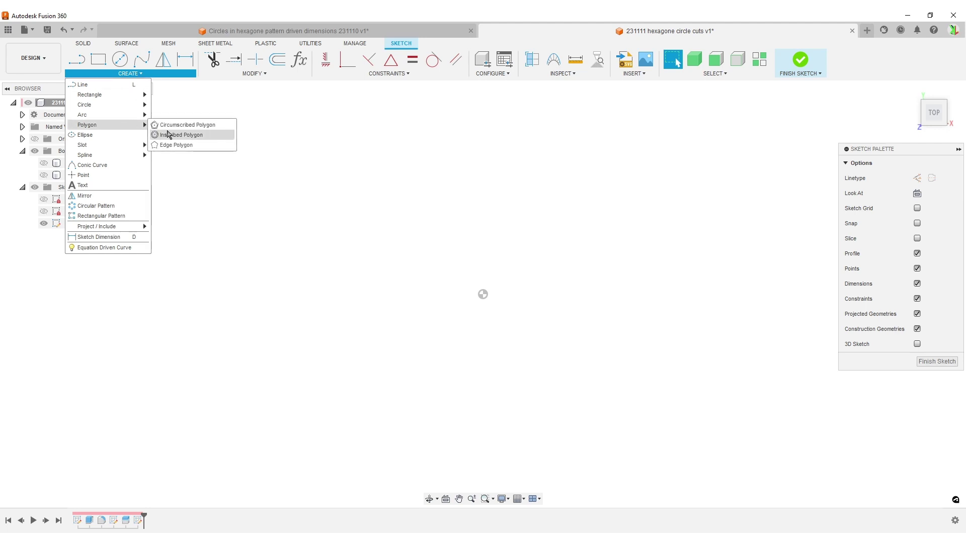
click(186, 126)
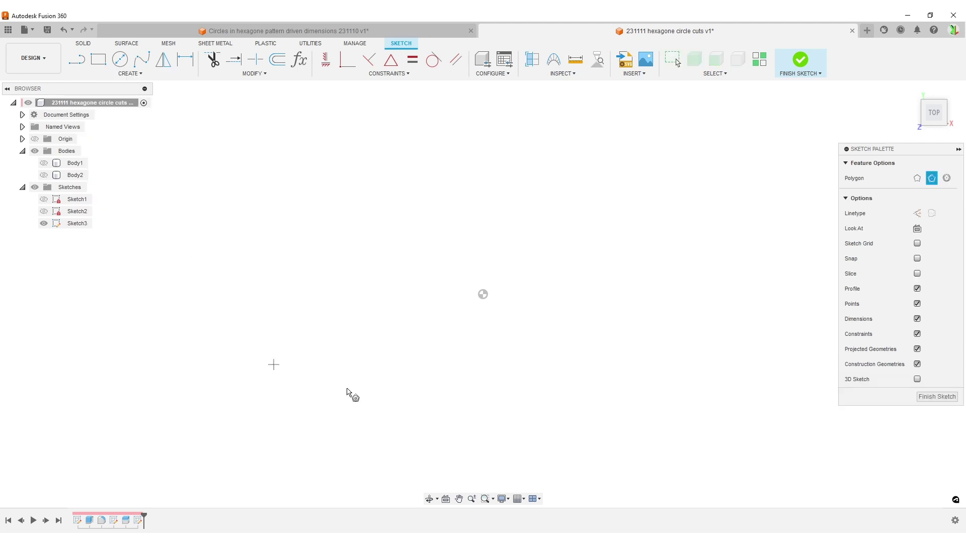
click(918, 214)
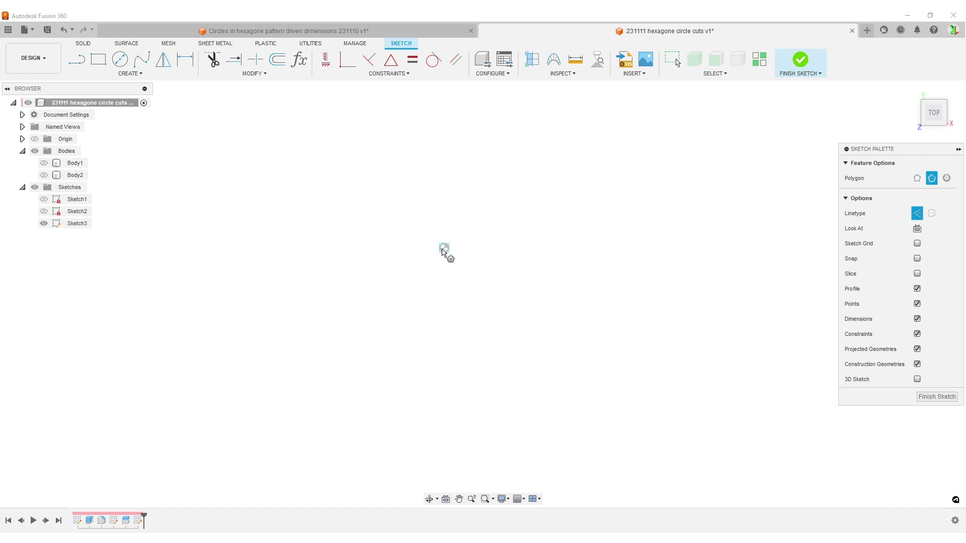
click(445, 249)
click(469, 287)
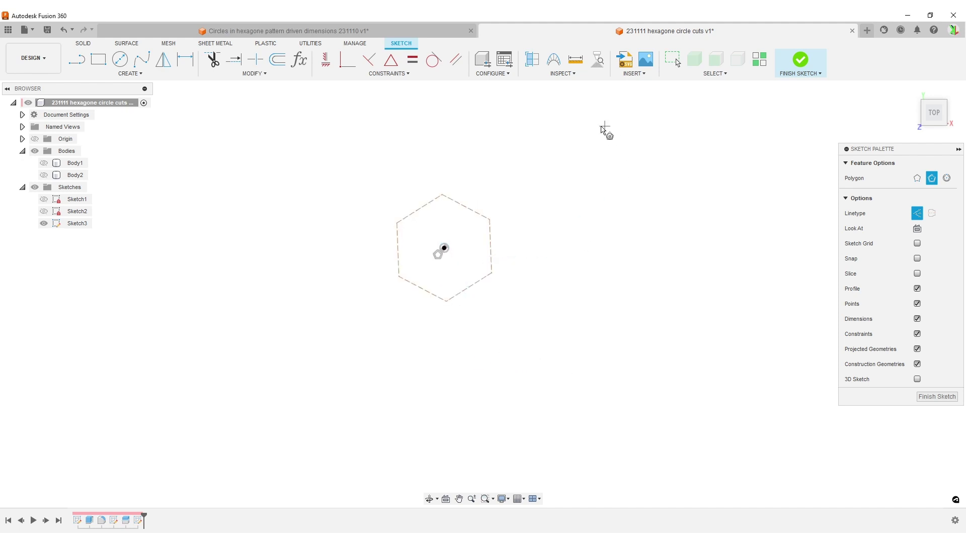
click(553, 136)
click(572, 170)
- Make one side of the origin hexagon vertical and join two corners of the second hexagon to its upper-right edge
click(325, 61)
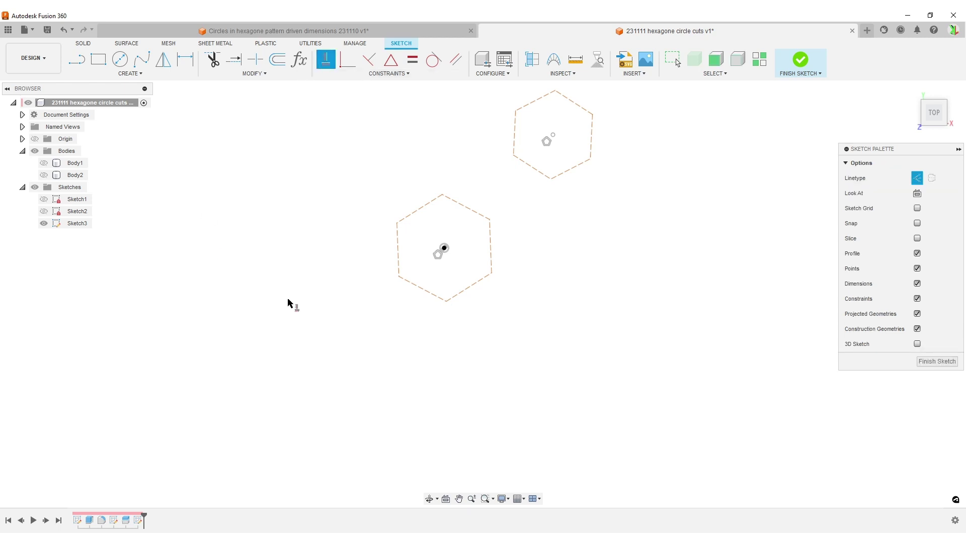
click(394, 244)
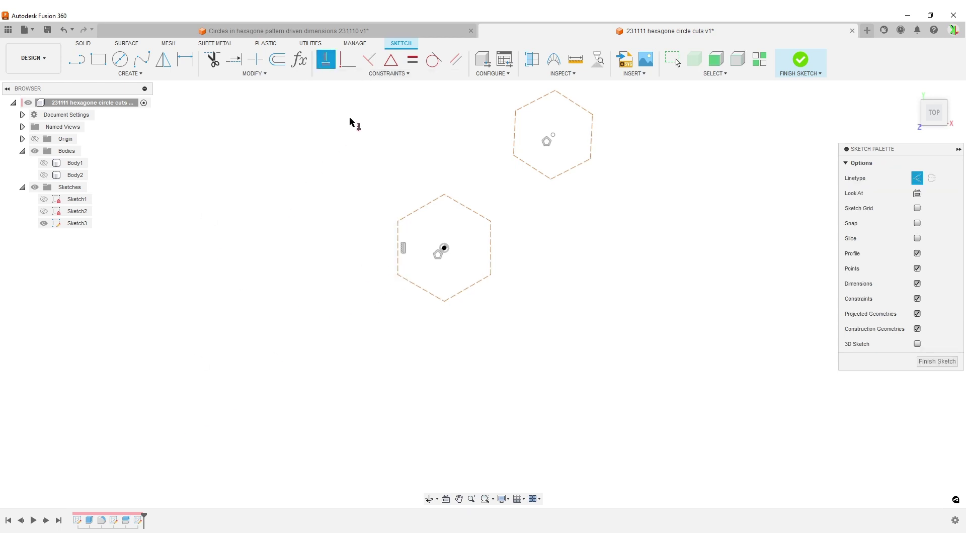
click(347, 61)
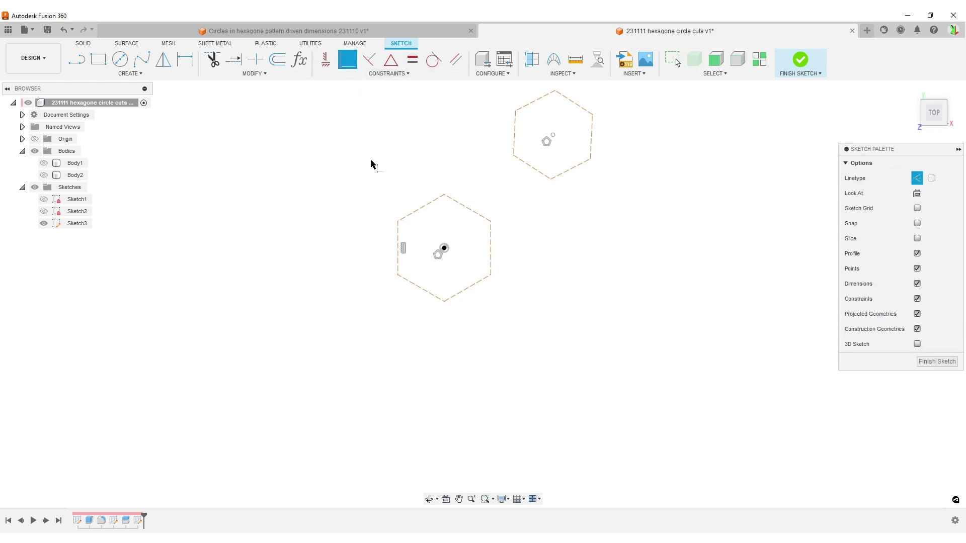
click(513, 156)
click(444, 195)
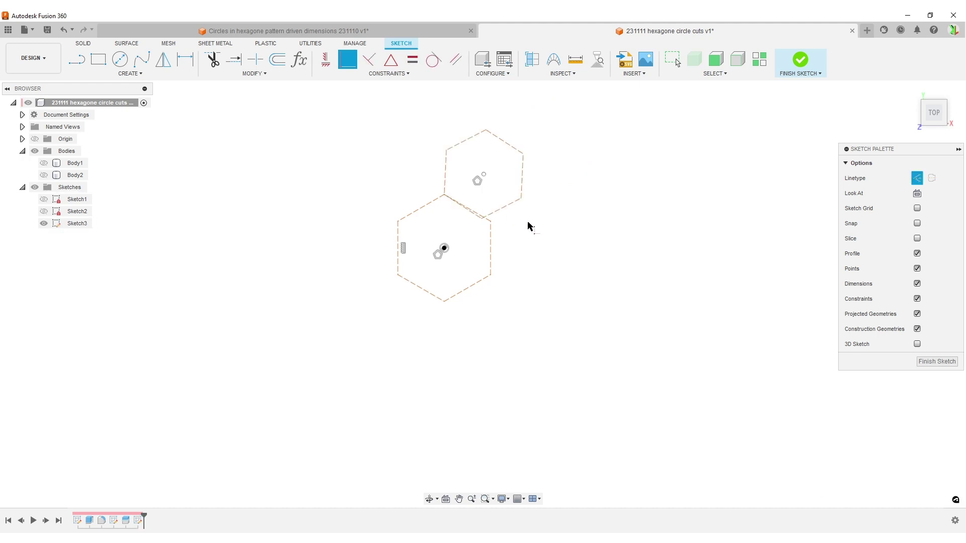
click(481, 220)
click(492, 221)
- Draw a circle about 8.4 mm in diameter at the origin hexagon's centre and convert it from construction to normal geometry
click(120, 60)
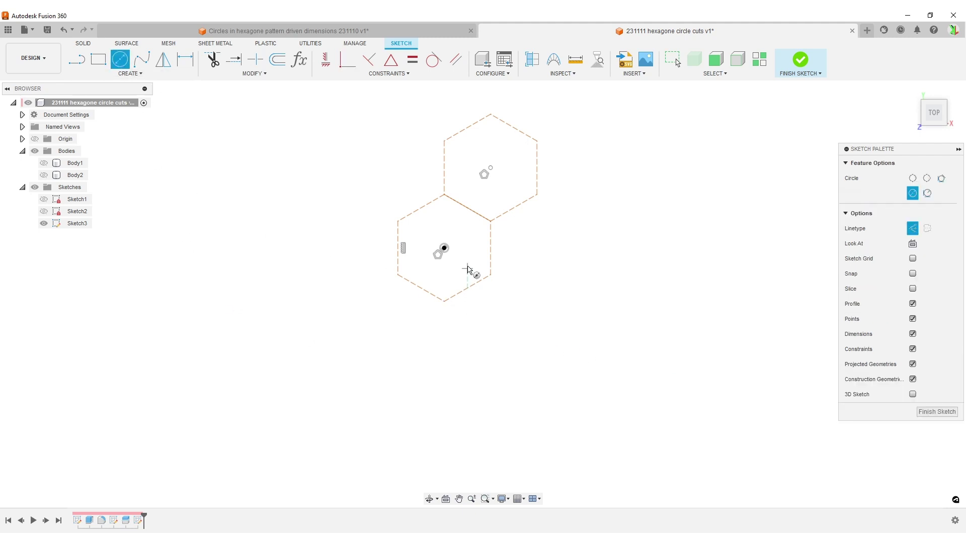
click(445, 248)
click(460, 268)
key(Escape)
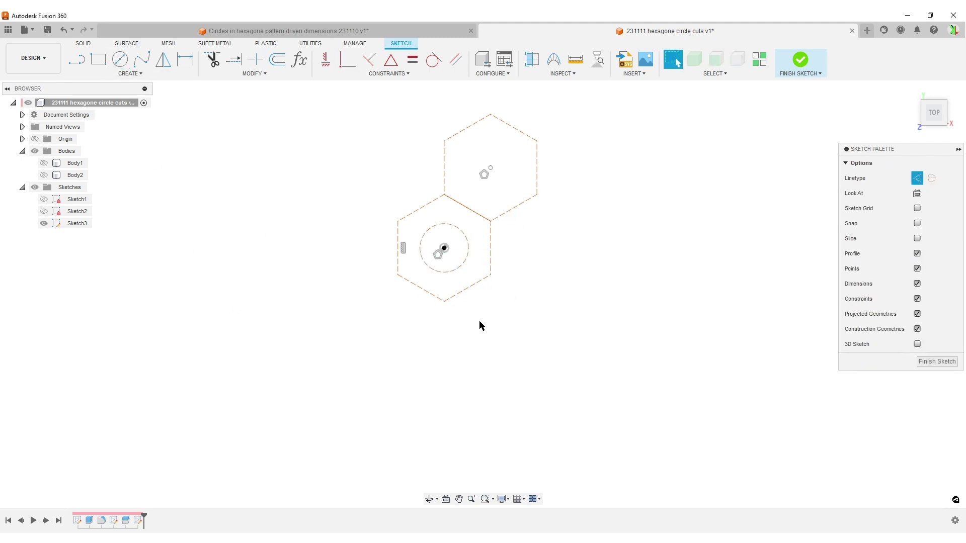
click(472, 259)
click(917, 211)
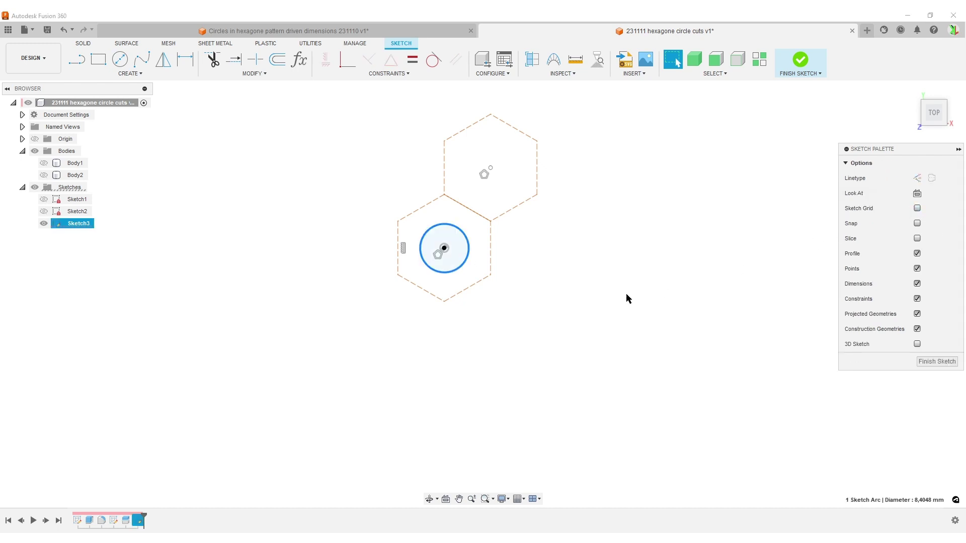
click(628, 298)
- Draw a solid-line circle about 9.6 mm in diameter at the upper hexagon's centre and constrain it equal to the origin circle
key(c)
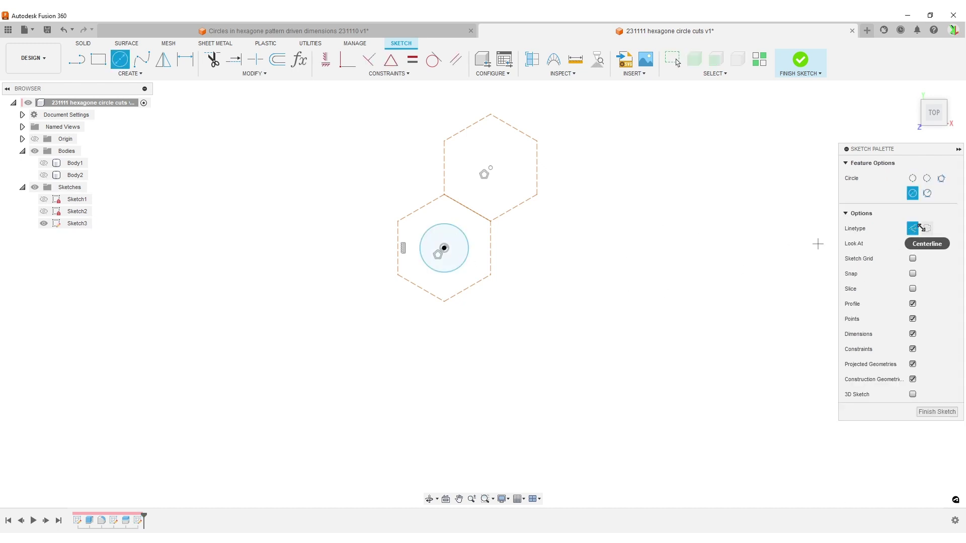
click(491, 168)
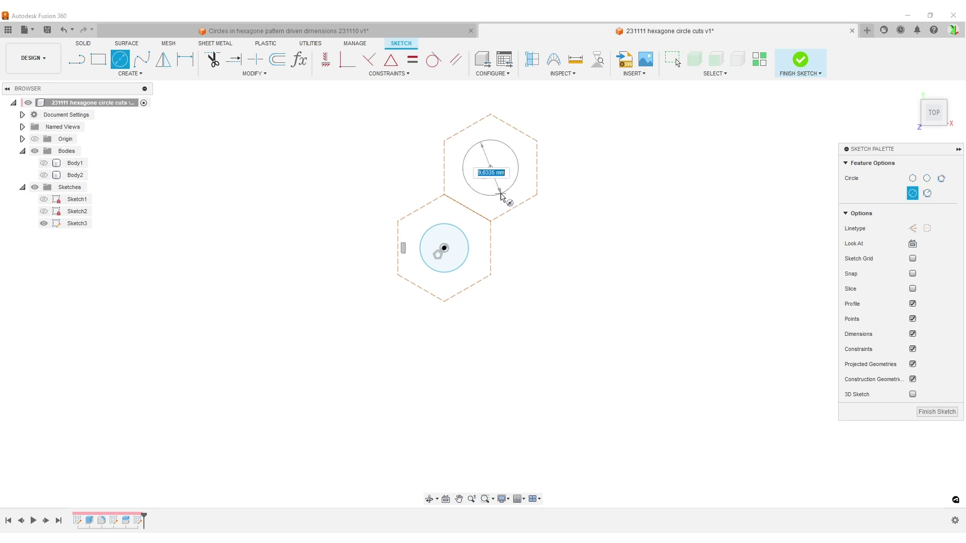
click(501, 194)
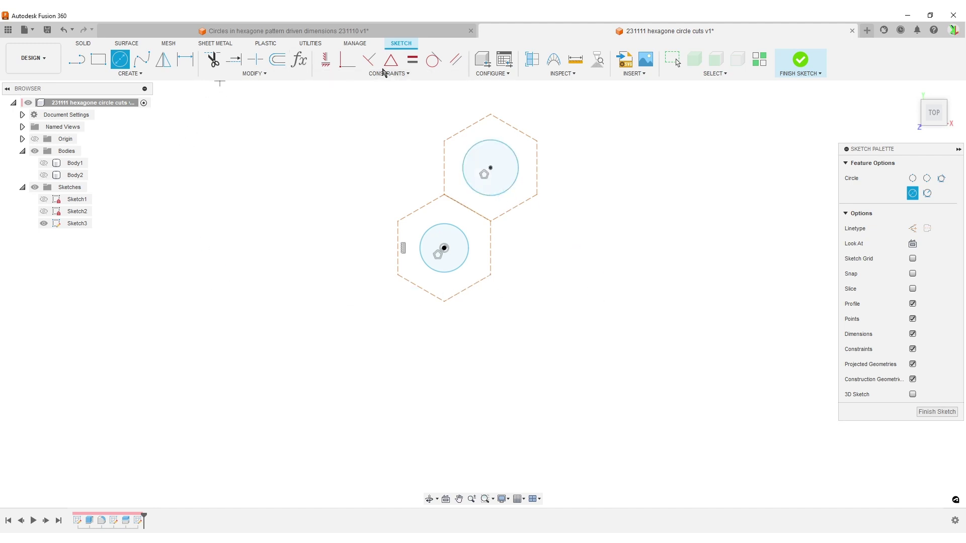
click(412, 62)
click(452, 225)
click(484, 195)
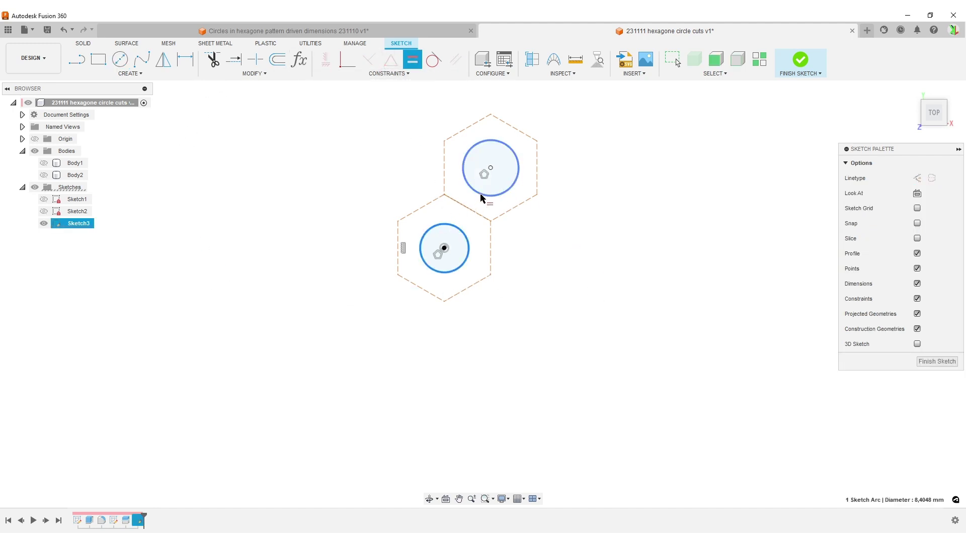
- Dimension the origin circle's diameter with the Circle_OD parameter
key(d)
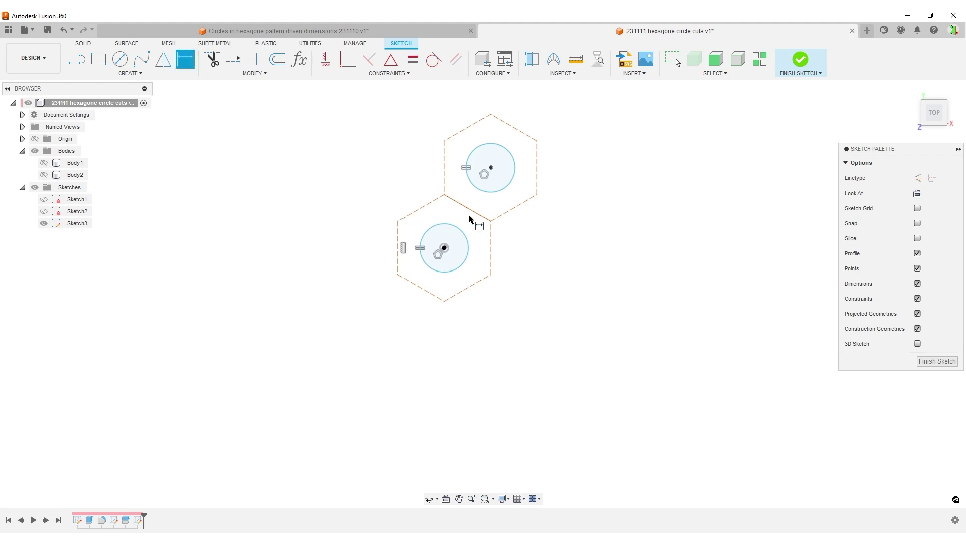
click(427, 231)
click(339, 191)
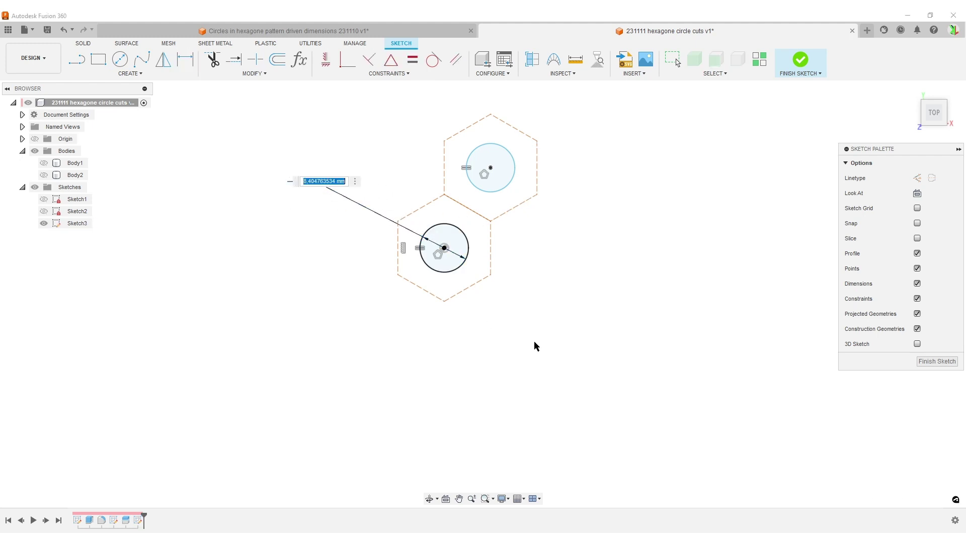
text(ci)
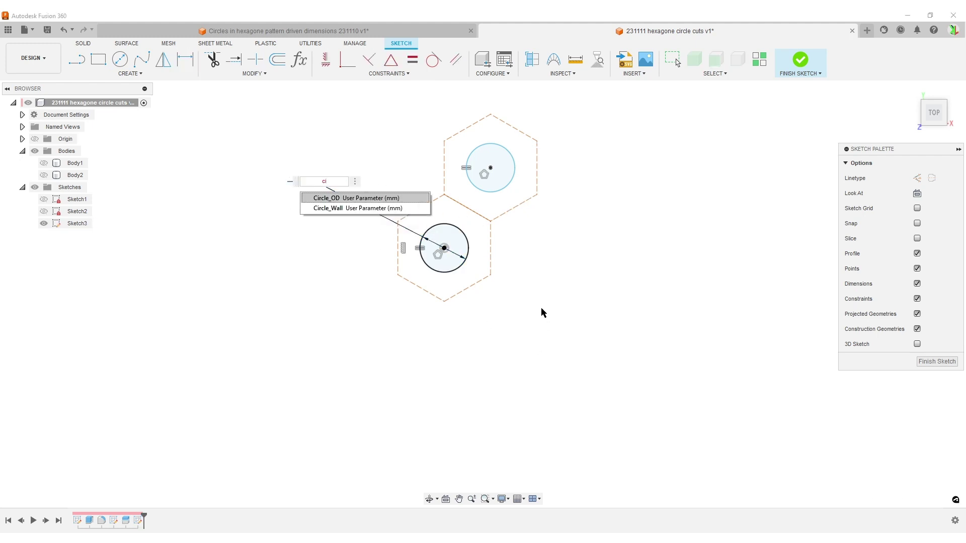
key(Return)
key(Return)
- Draw a construction line from the origin circle to the upper circle, perpendicular to the hexagons' shared edge
scroll(508, 278, up, 3)
middle_drag(509, 278, 504, 354)
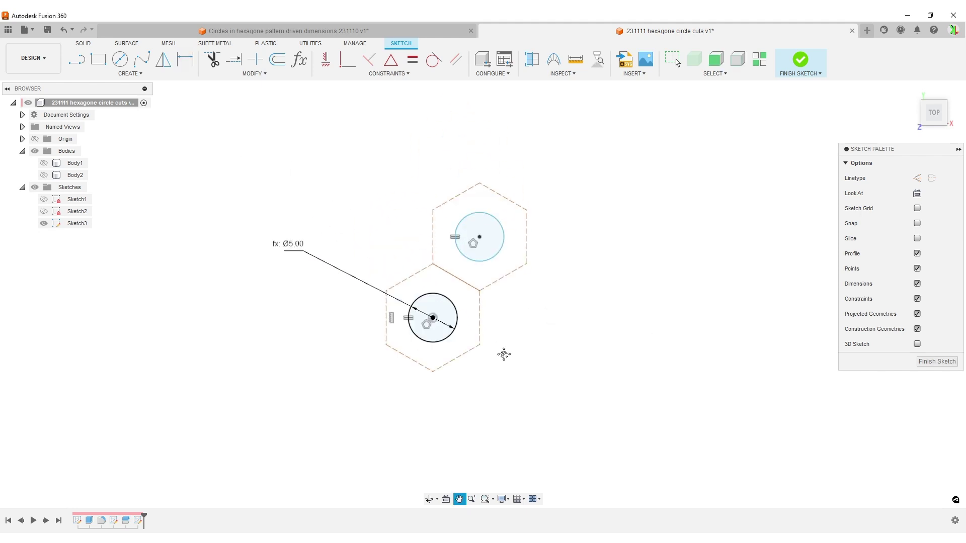
scroll(452, 335, up, 3)
key(d)
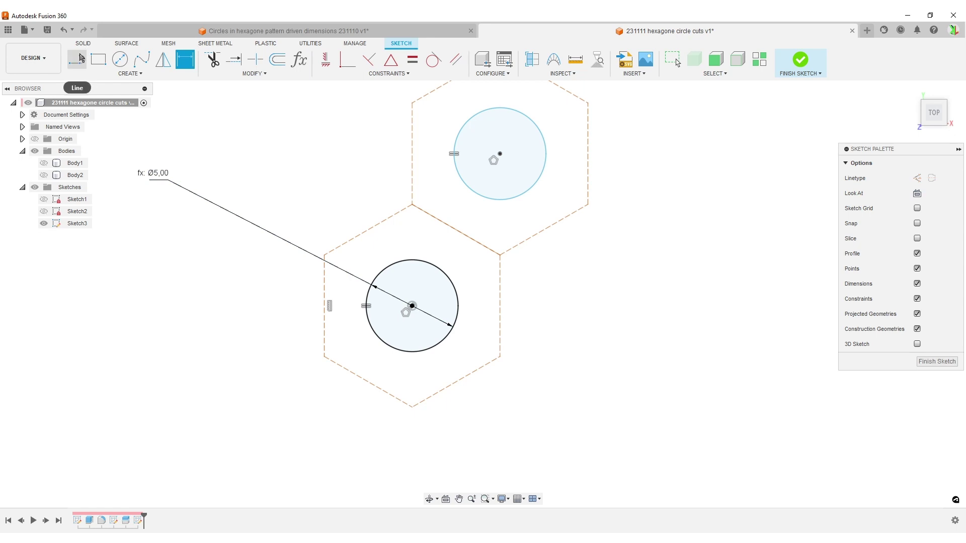
click(81, 58)
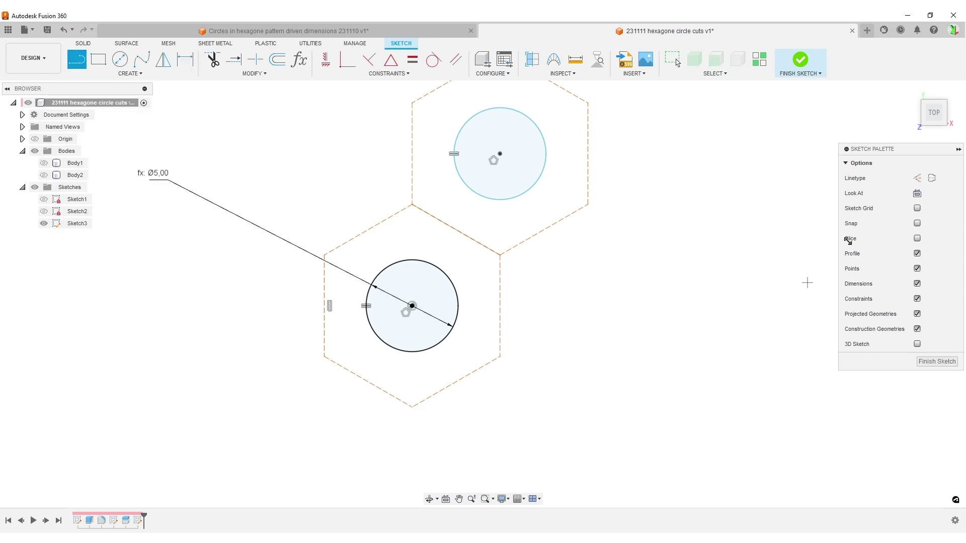
click(918, 178)
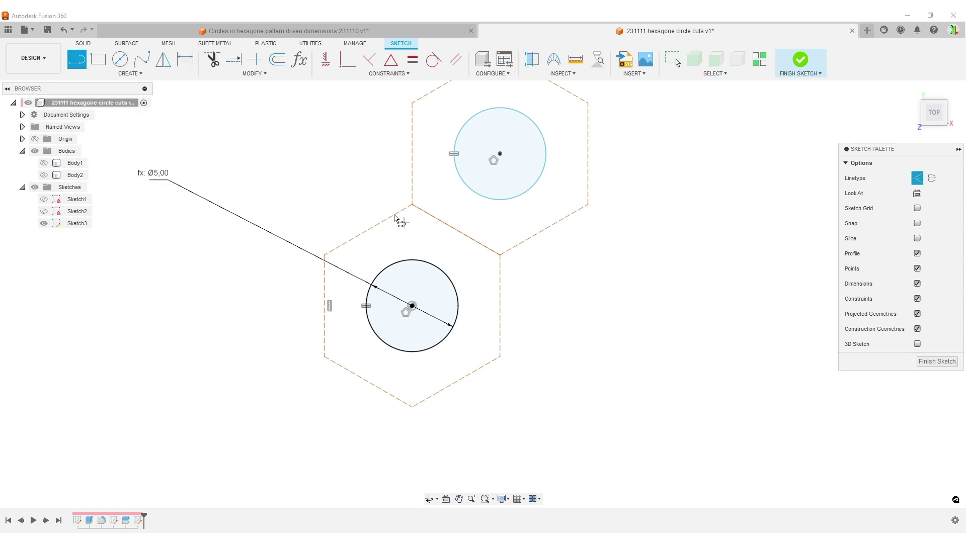
click(428, 266)
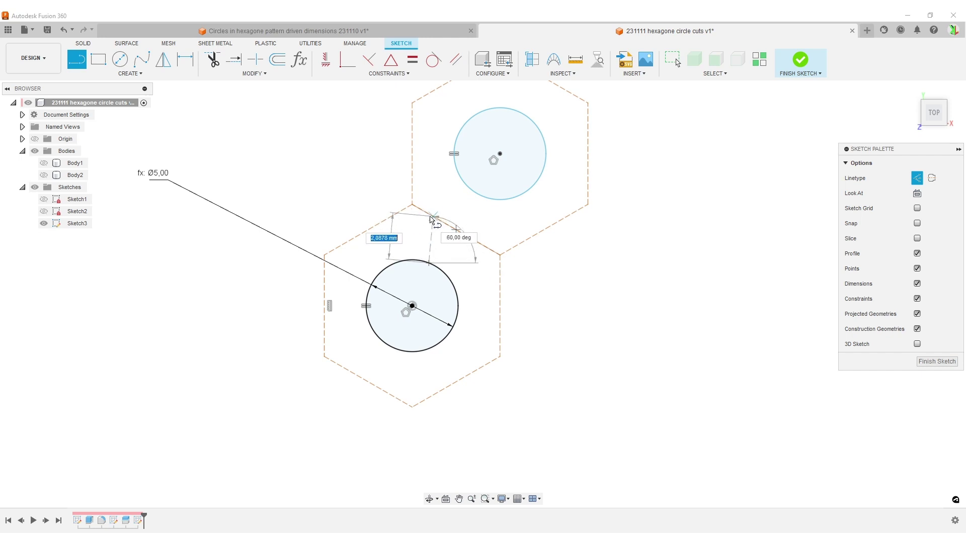
double_click(472, 191)
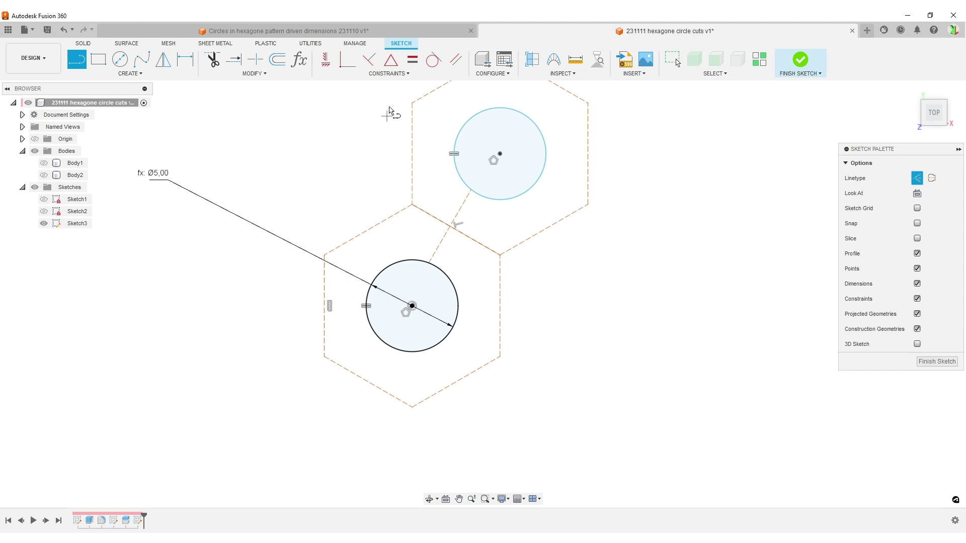
- Apply a midpoint constraint between the connecting line and the hexagons' shared edge
click(392, 61)
click(463, 201)
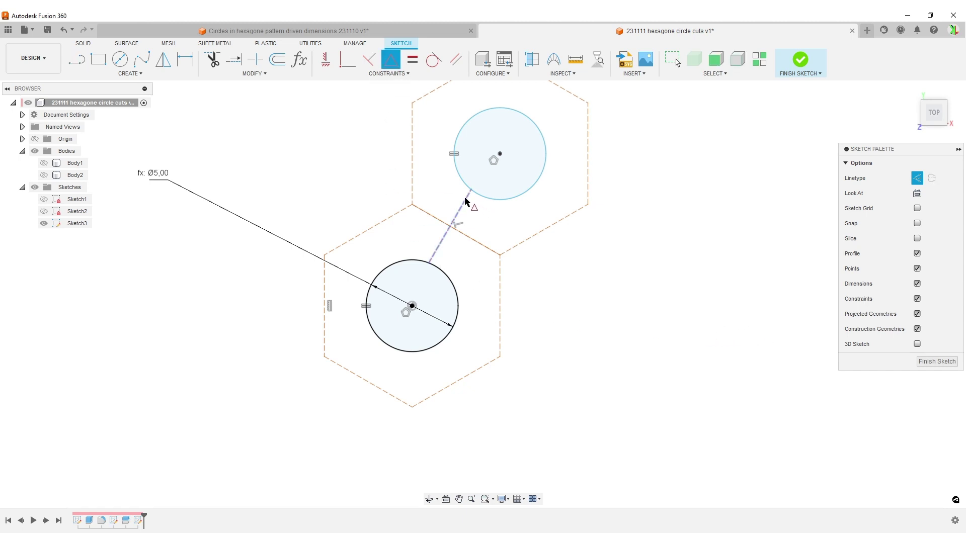
click(479, 243)
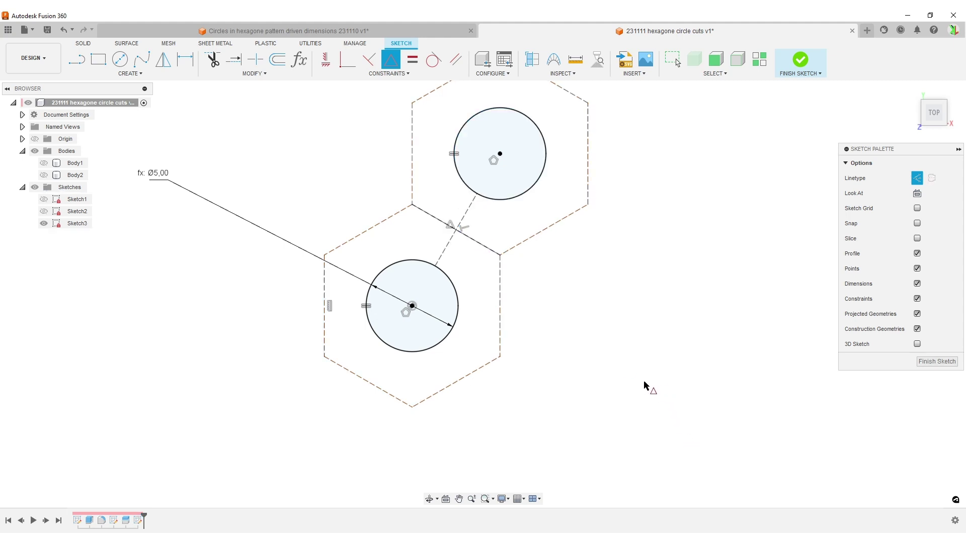
key(Escape)
- Test the constraints by moving the hexagons' shared edge inward and back outward
mouse_move(465, 236)
mouse_down()
mouse_move(488, 248)
mouse_move(459, 265)
mouse_up()
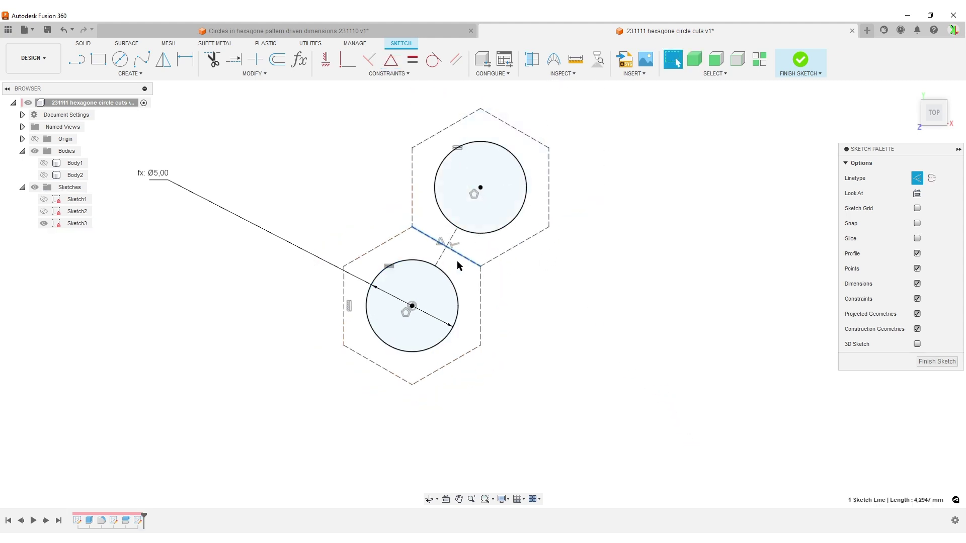
click(531, 237)
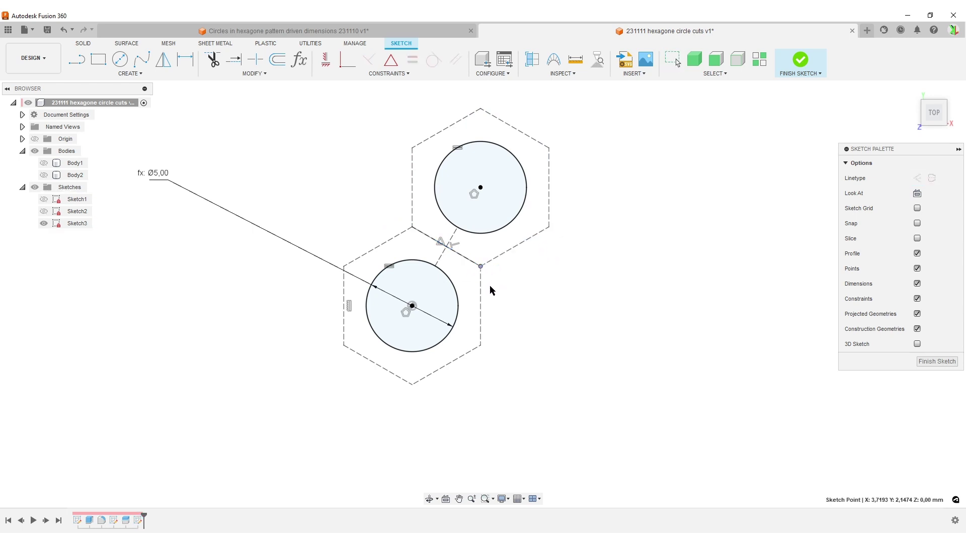
drag(466, 256, 462, 236)
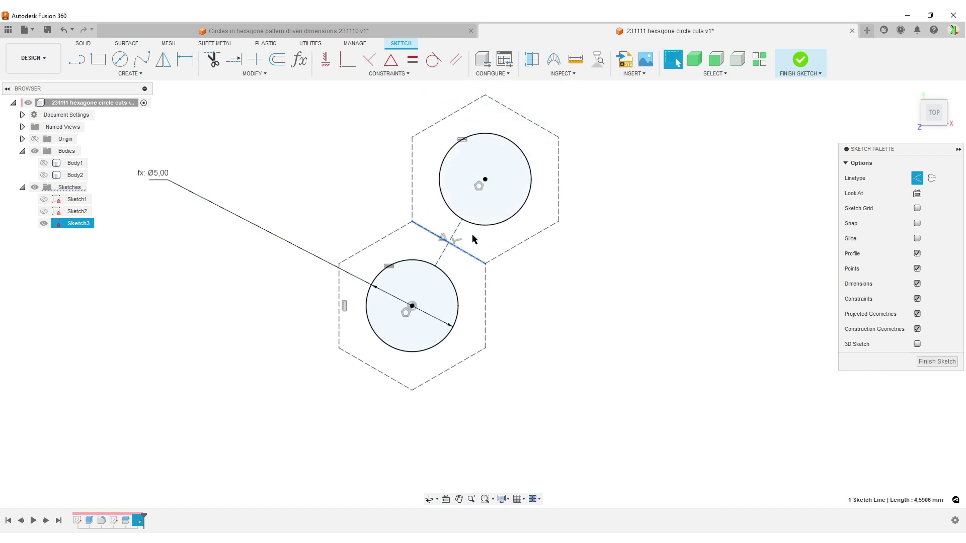
click(604, 342)
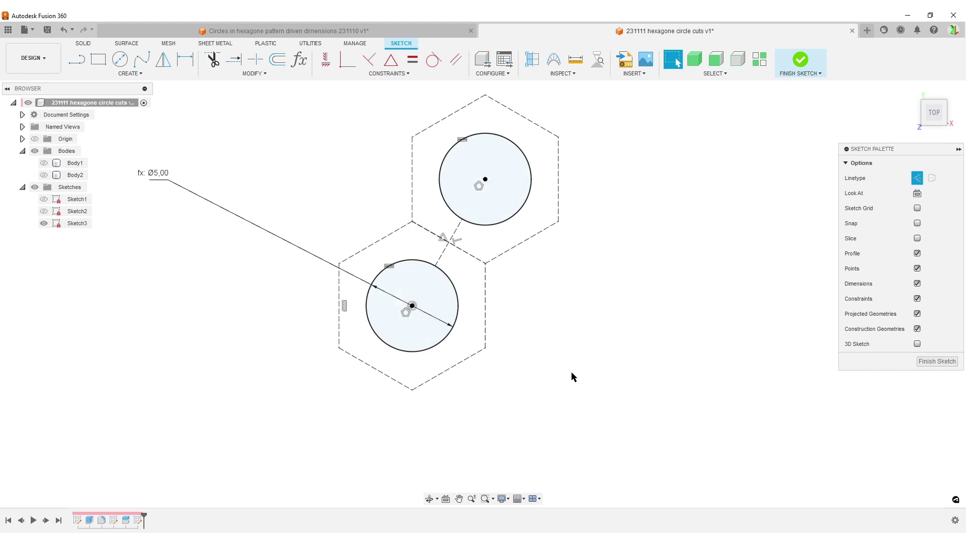
- Dimension the construction line between the two circles with the Circle_Wall parameter
key(d)
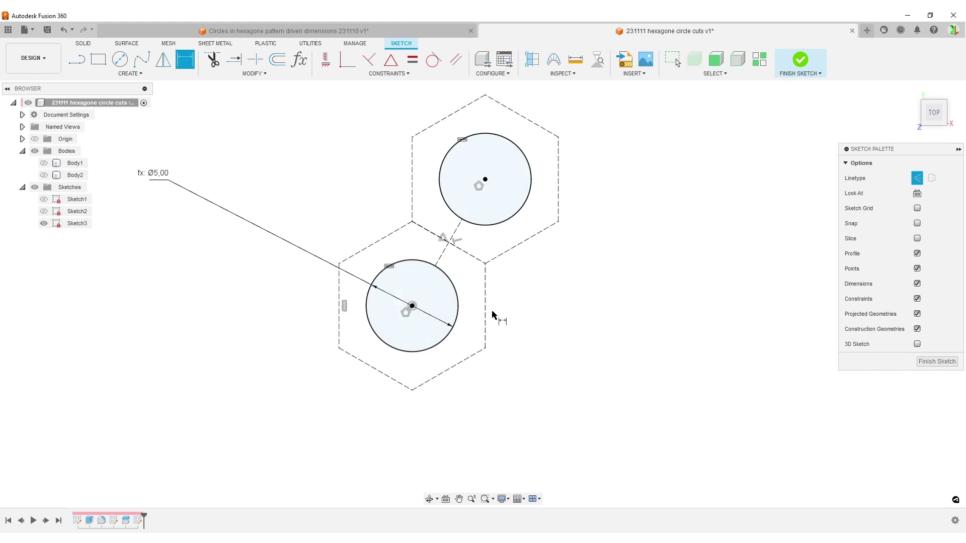
click(447, 245)
click(332, 179)
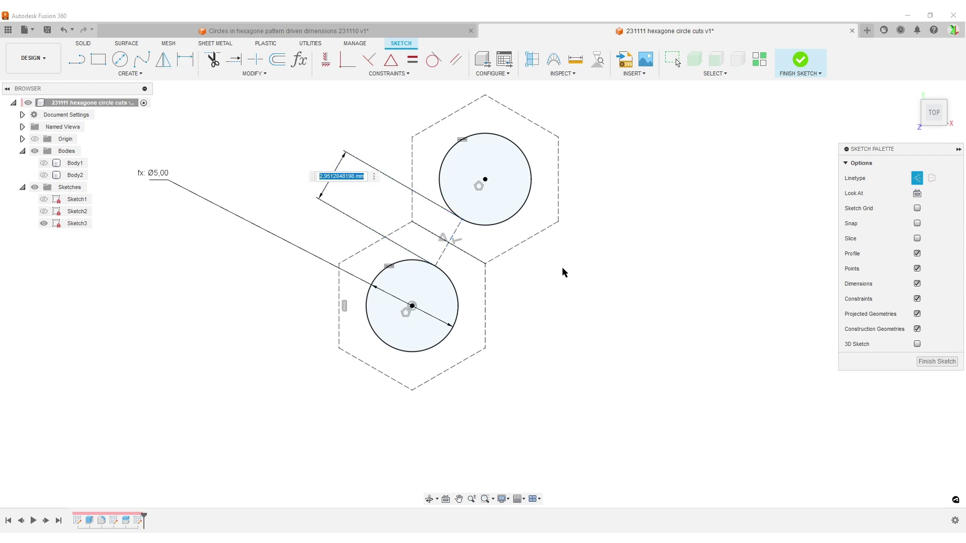
text(Circle_)
key(Down)
key(Return)
key(Return)
scroll(646, 336, down, 3)
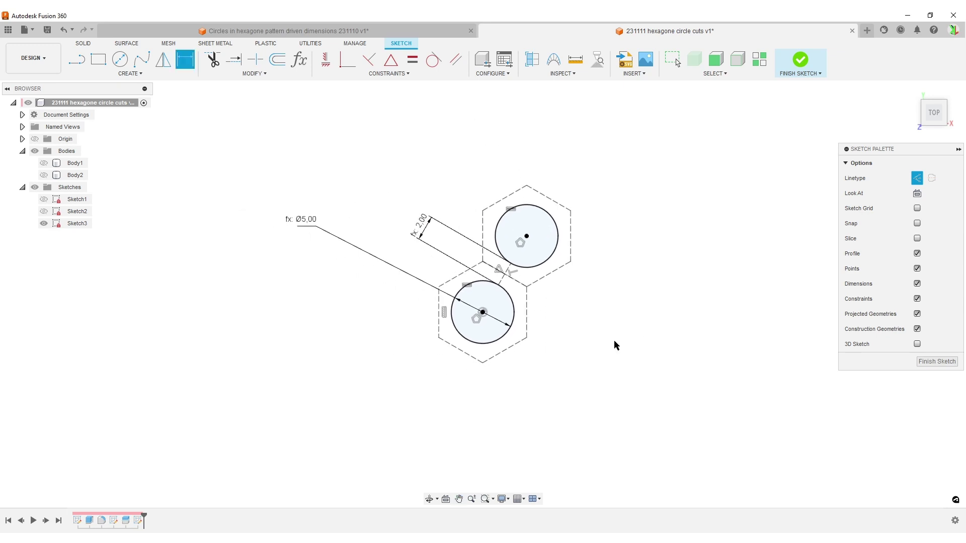
- Leave dimensioning and finish the sketch with the two circles and hexagons
key(Escape)
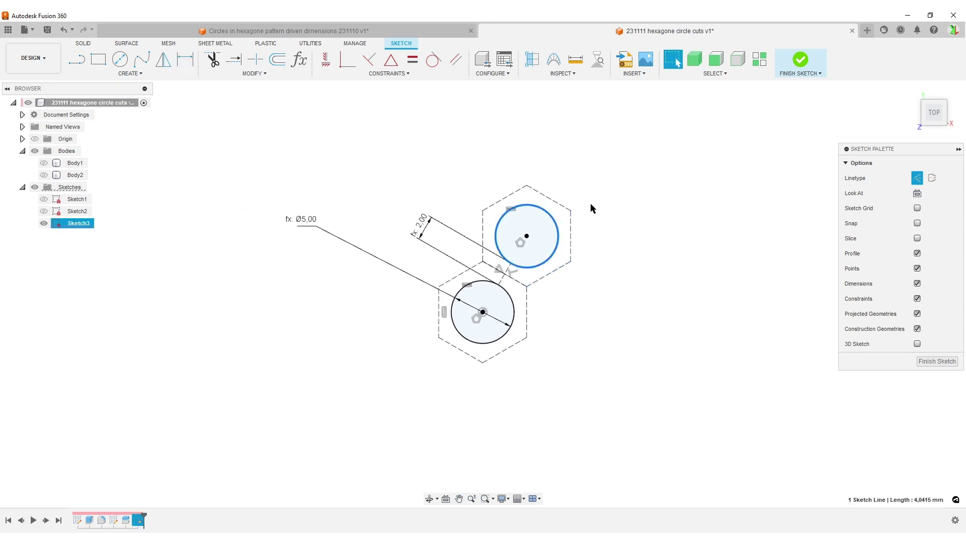
click(556, 229)
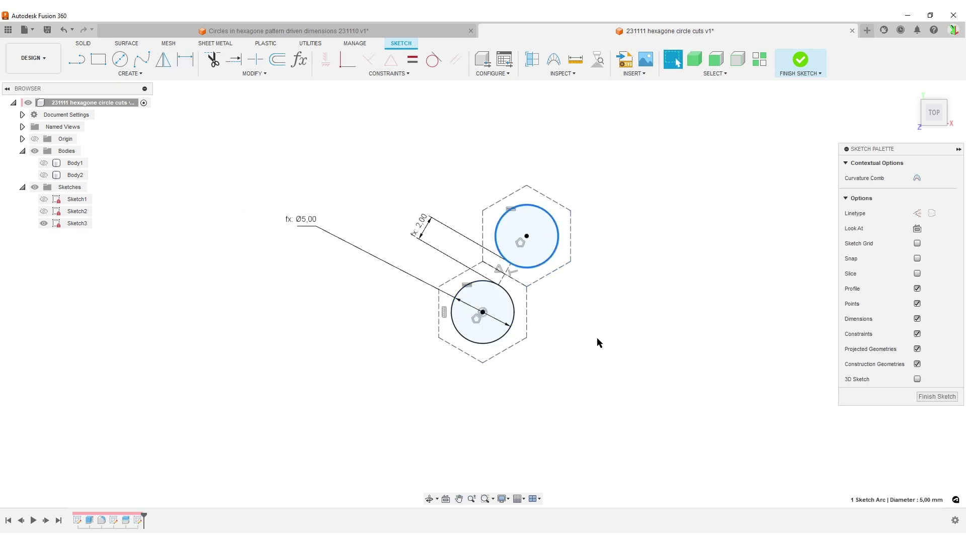
click(937, 397)
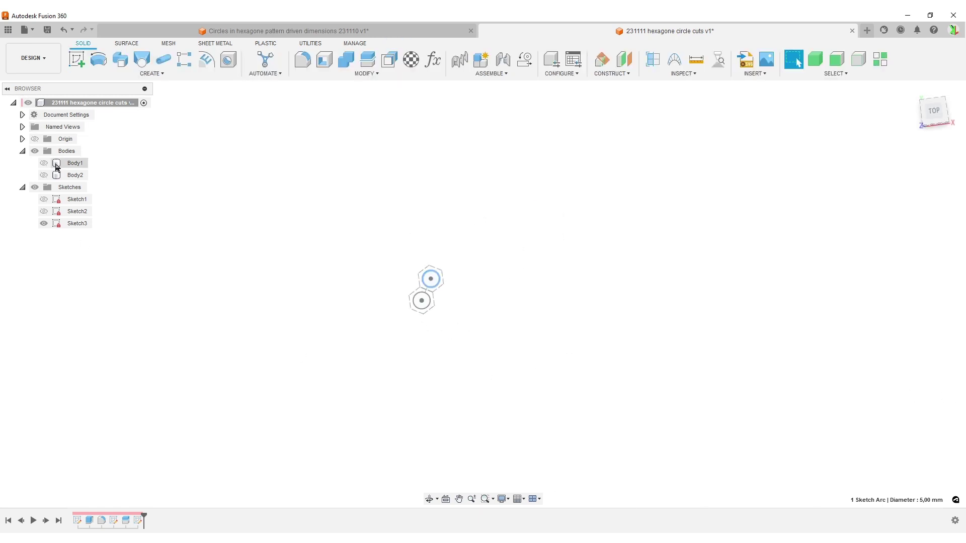
- Show Body1, cut both circles through it with an extrude distance of Frame_Thickness, and hide Sketch3
click(58, 164)
key(e)
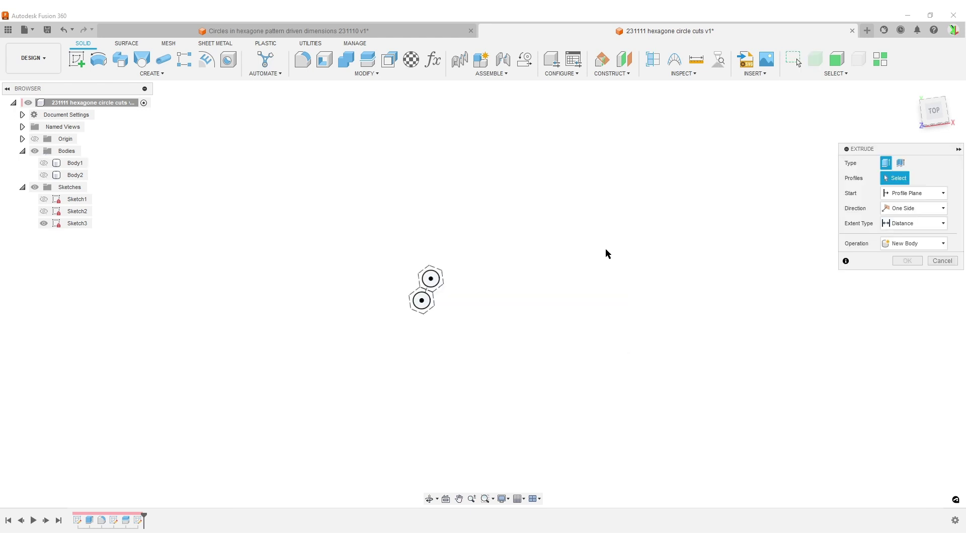
click(423, 302)
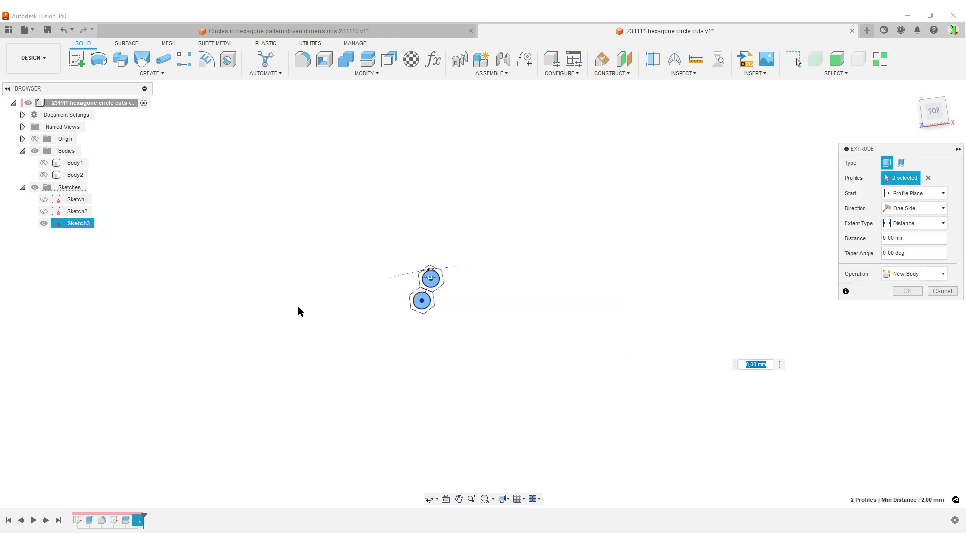
click(43, 163)
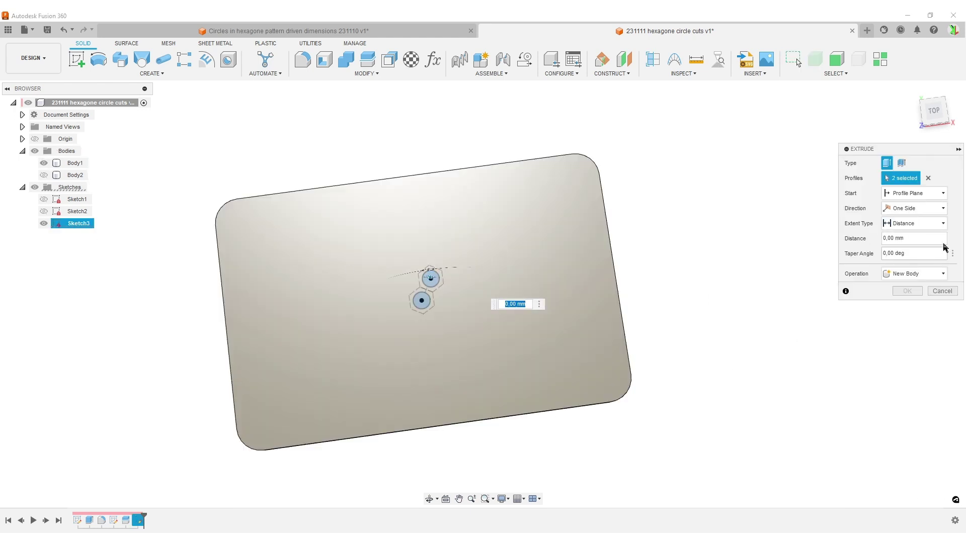
click(915, 239)
text(th)
key(Return)
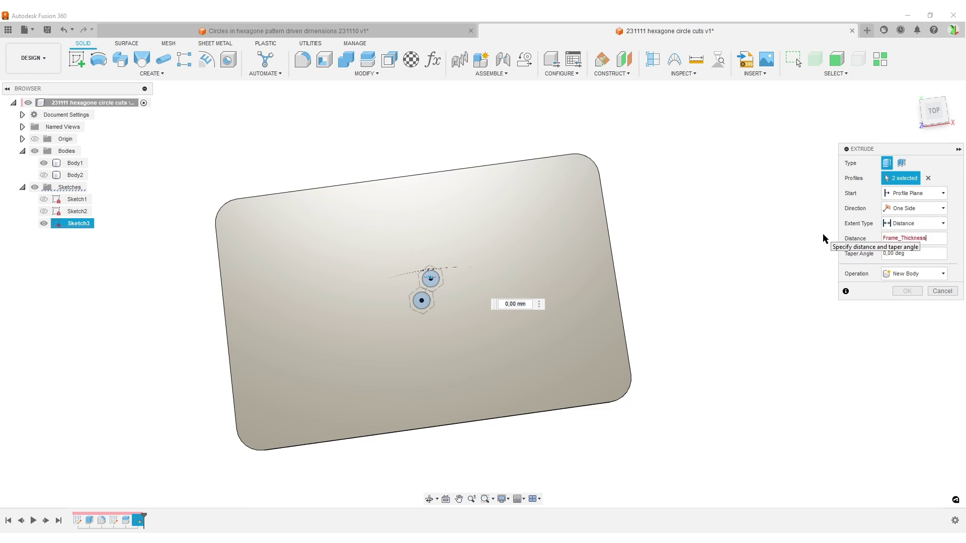
key(Return)
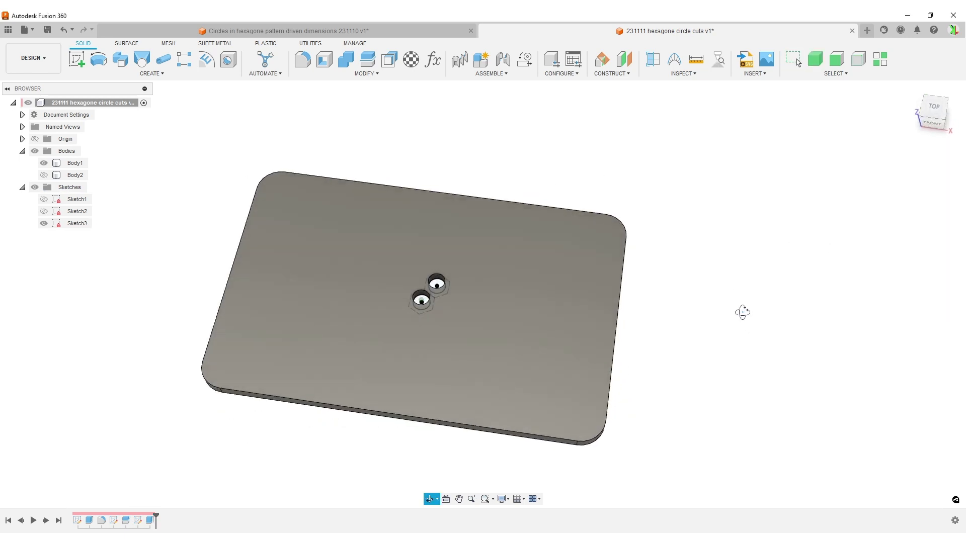
click(44, 223)
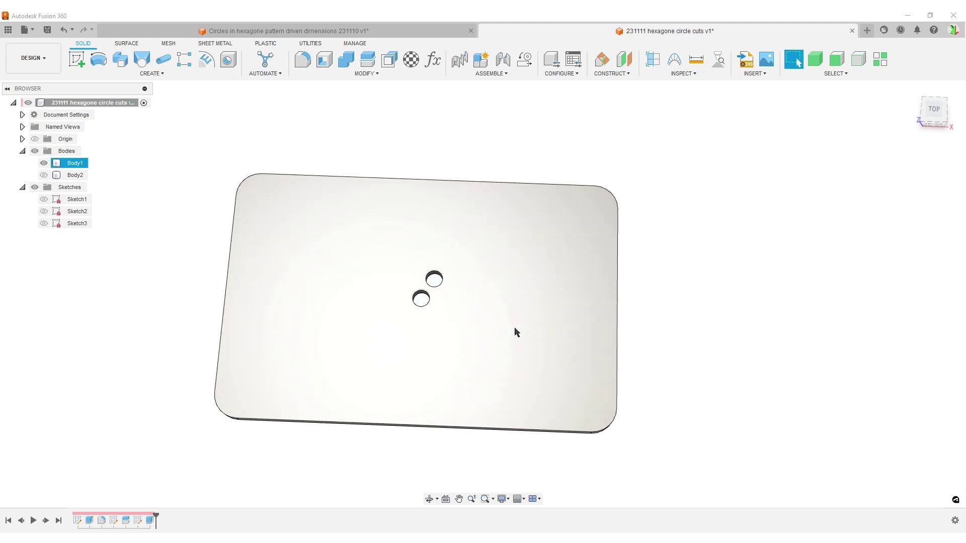
- Show Sketch1 and rename it as Frame
click(44, 199)
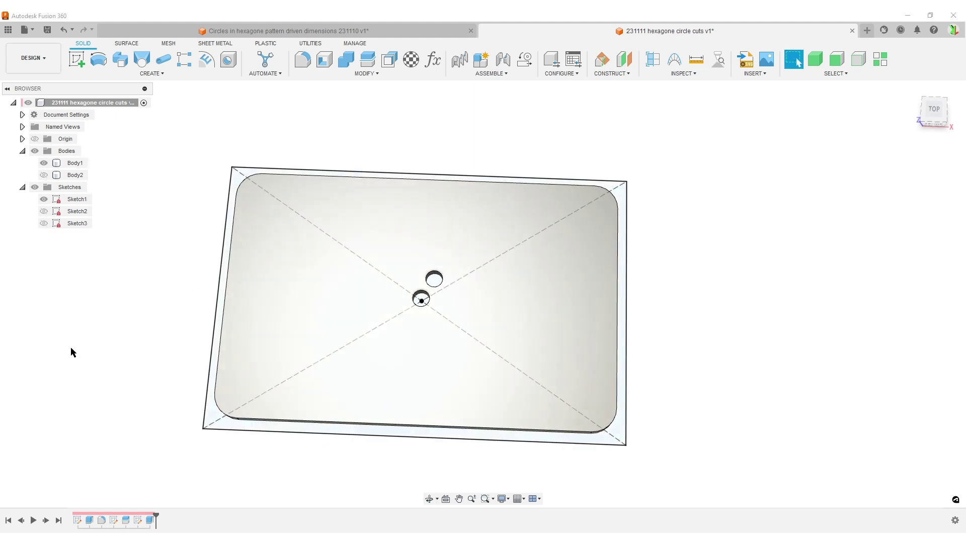
click(76, 199)
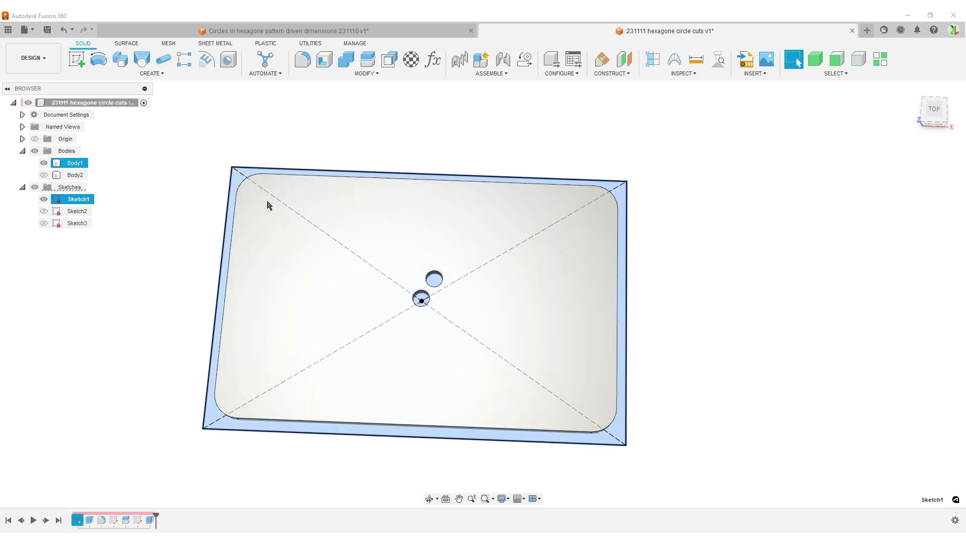
key(F2)
key(Return)
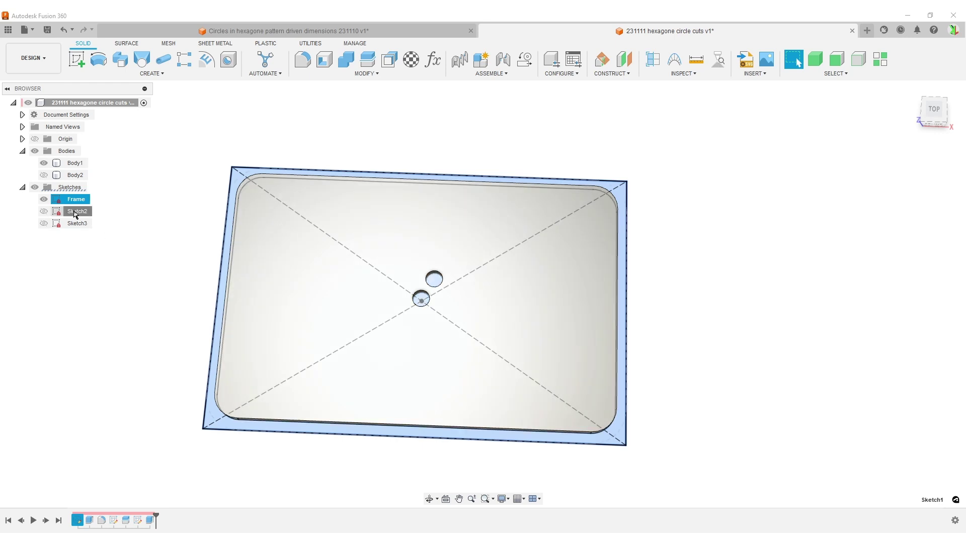
- Rename Sketch2 as Frame Edge
click(76, 212)
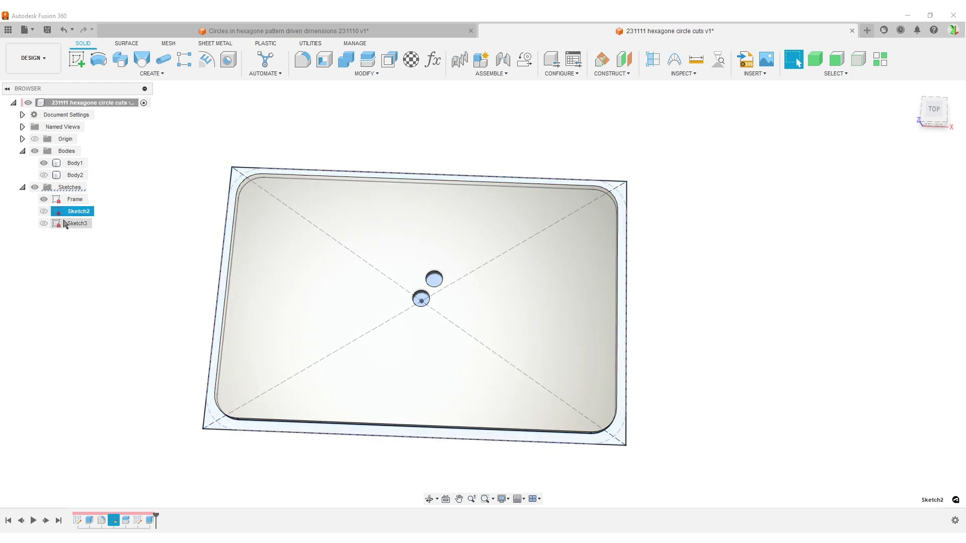
key(F2)
text(Fram)
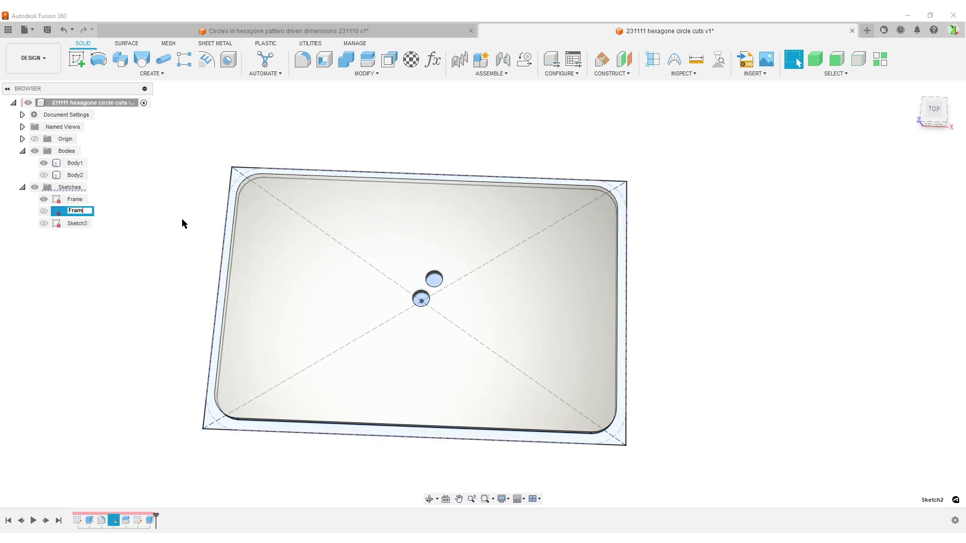
text(e Edge)
key(Return)
- Rename Sketch3 as Circle Cuts and hide the Frame sketch
click(76, 223)
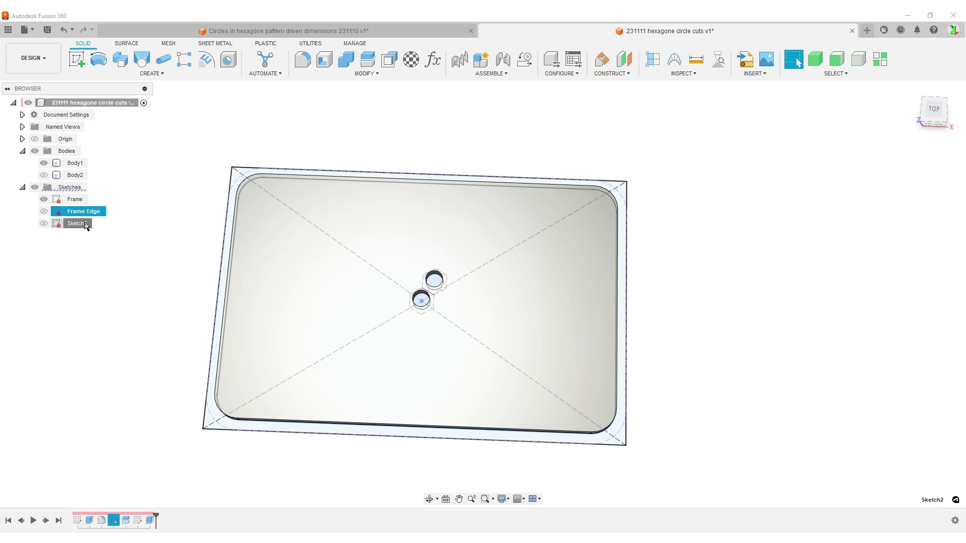
key(F2)
text(Circ)
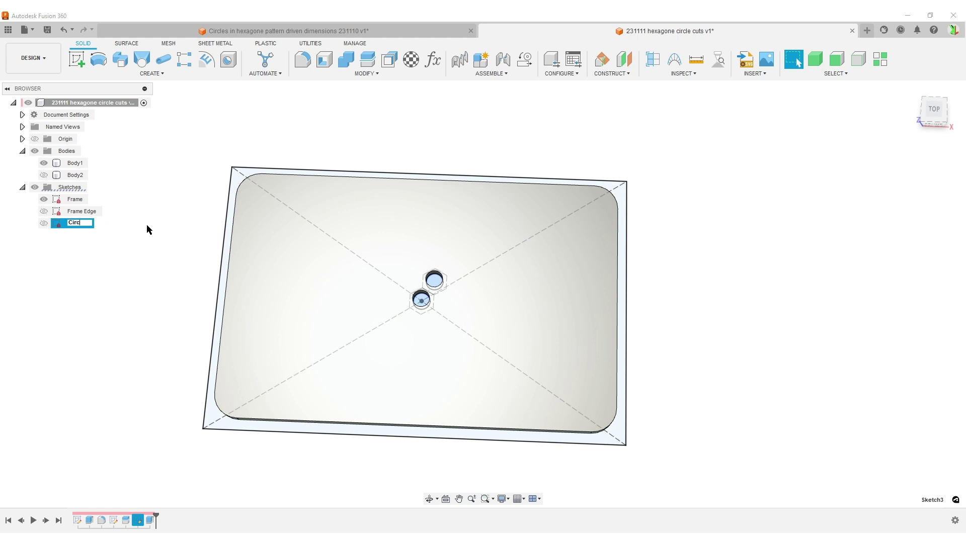
text(le Cuts)
key(Return)
click(43, 200)
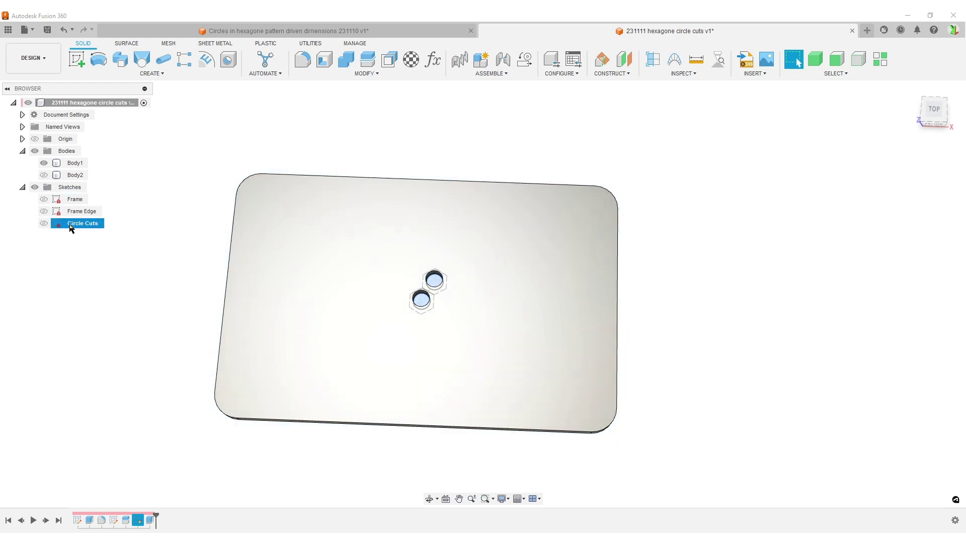
click(160, 341)
shift+middle_drag(750, 353, 712, 330)
scroll(449, 360, up, 3)
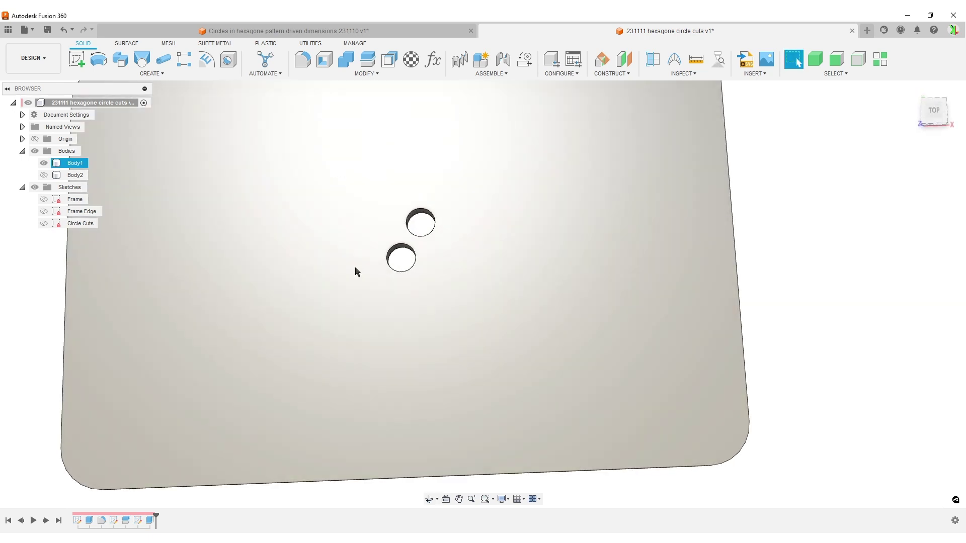
scroll(518, 242, down, 3)
click(822, 298)
mouse_move(821, 297)
shift+middle_down()
mouse_move(806, 269)
mouse_move(792, 280)
shift+middle_up()
key(Escape)
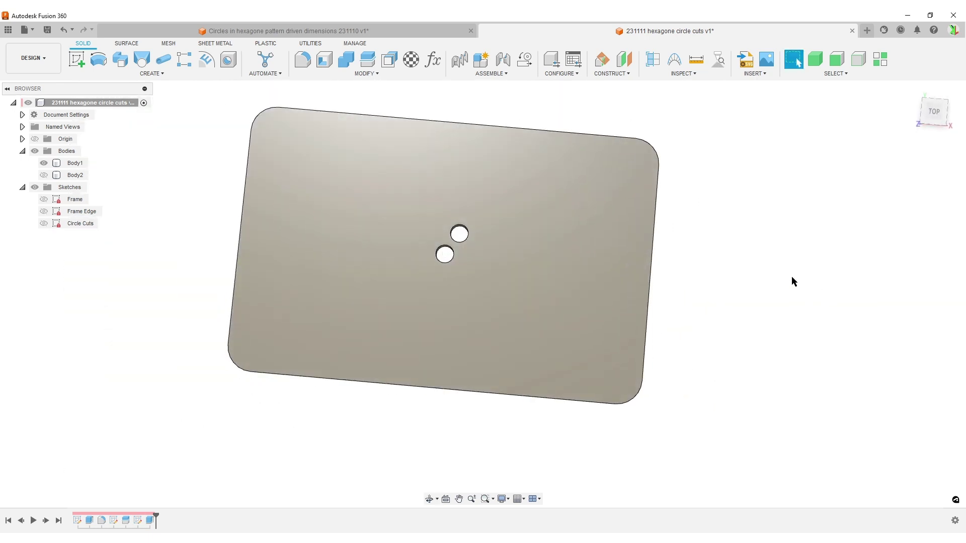
- Start a new sketch on the horizontal XY origin plane
click(77, 63)
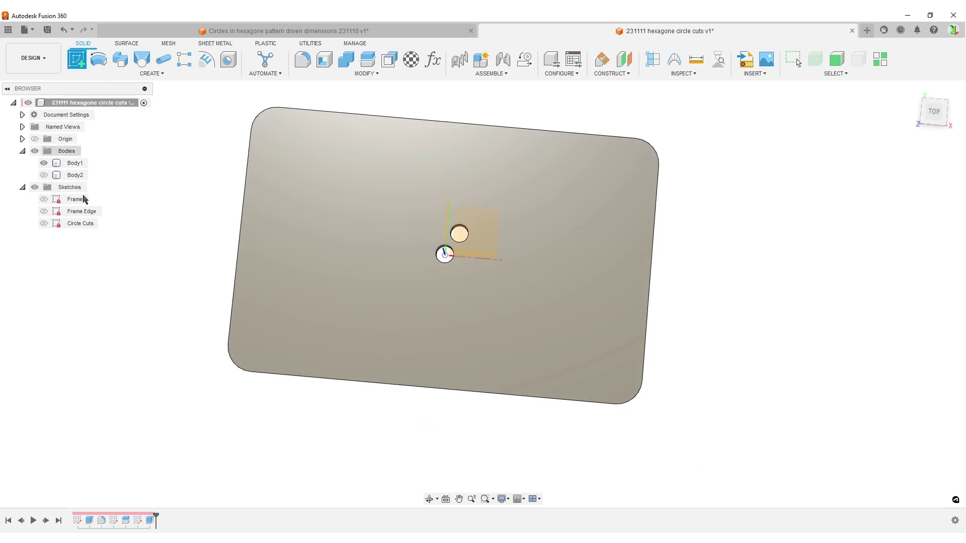
drag(487, 227, 509, 258)
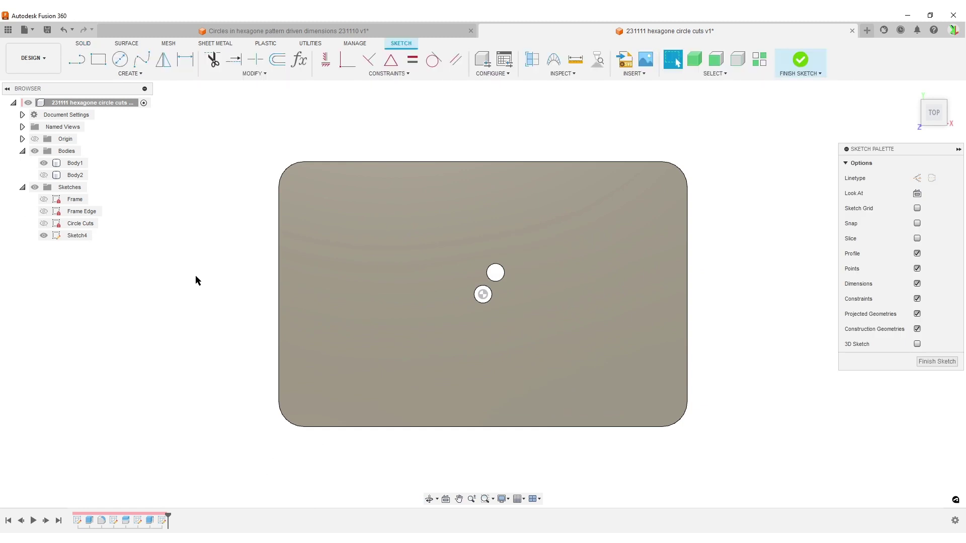
scroll(731, 313, up, 4)
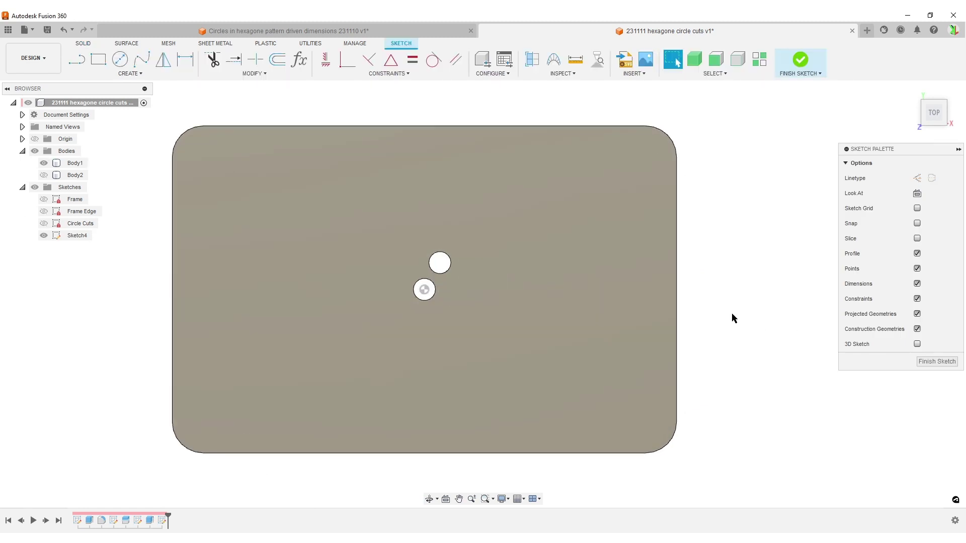
scroll(729, 312, down, 4)
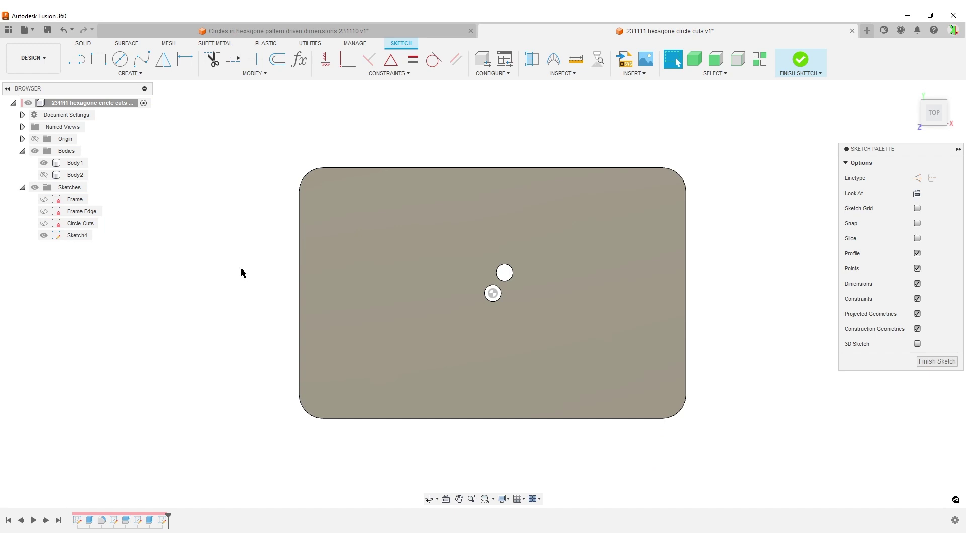
- Project the centre points of both circles from the Circle Cuts sketch, then hide Circle Cuts and Body1
key(p)
click(44, 224)
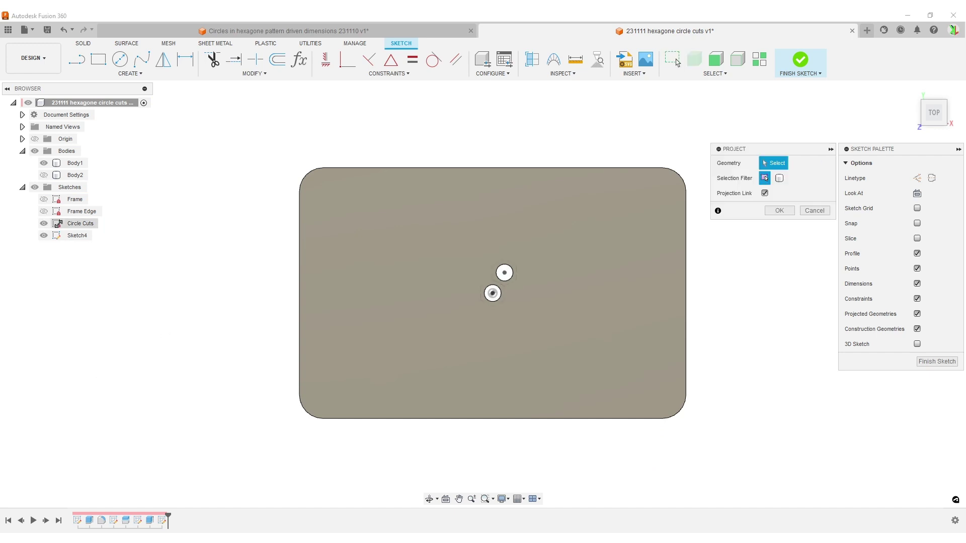
scroll(470, 277, up, 4)
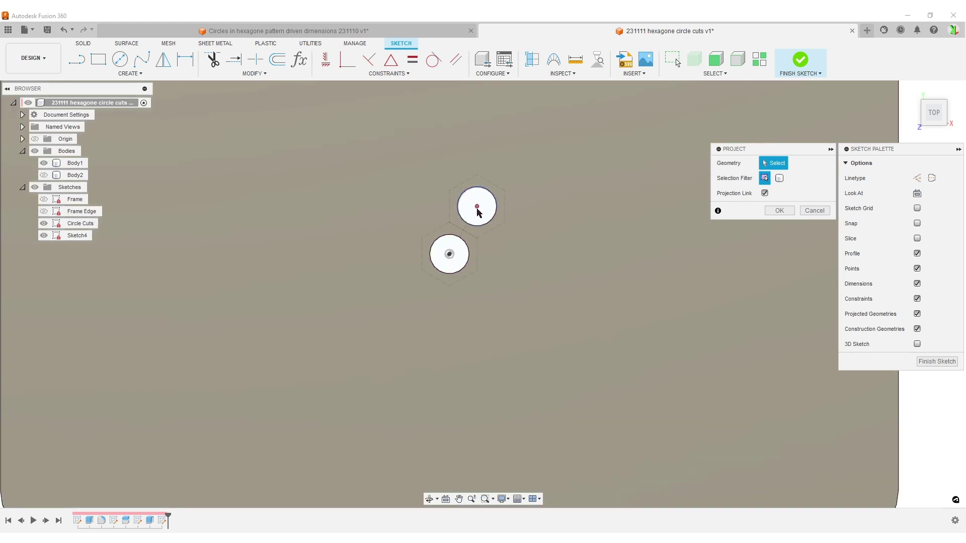
click(450, 254)
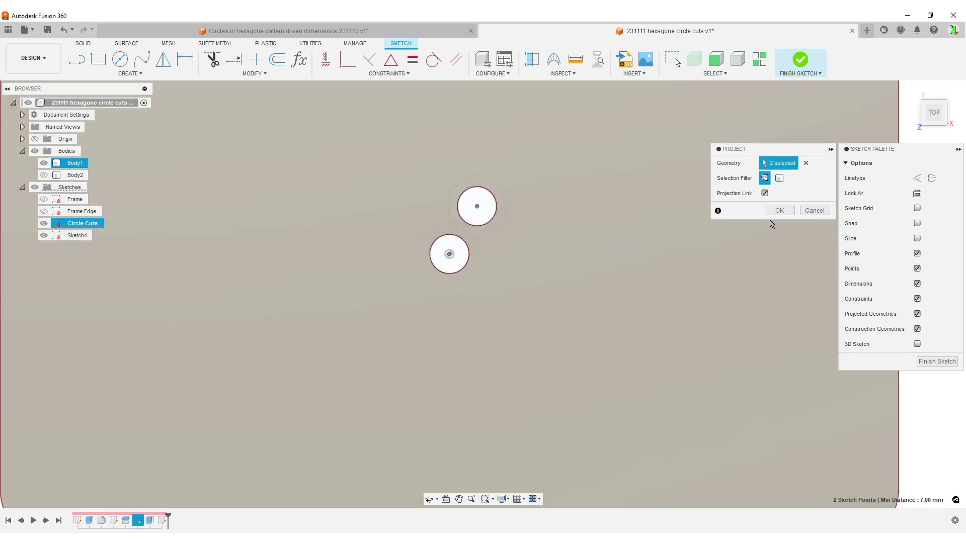
click(779, 211)
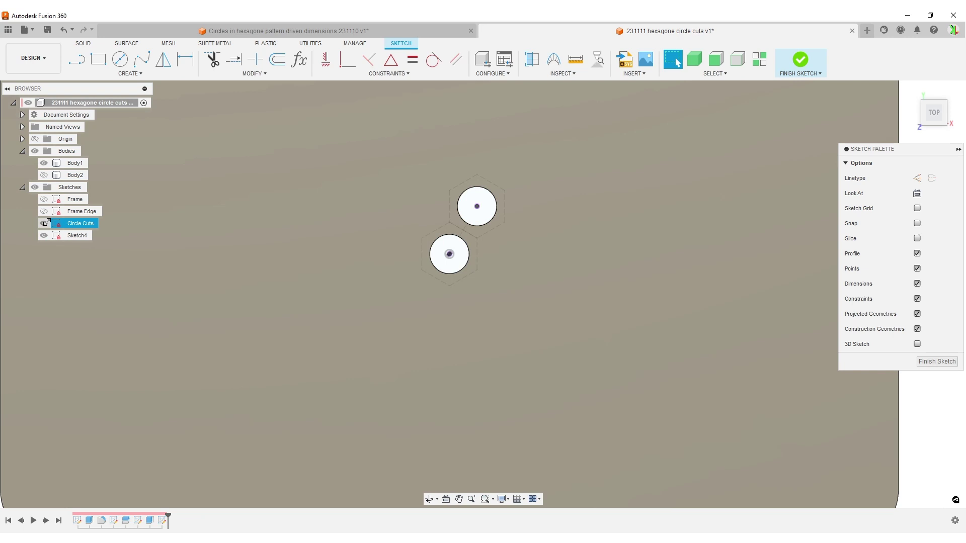
click(44, 224)
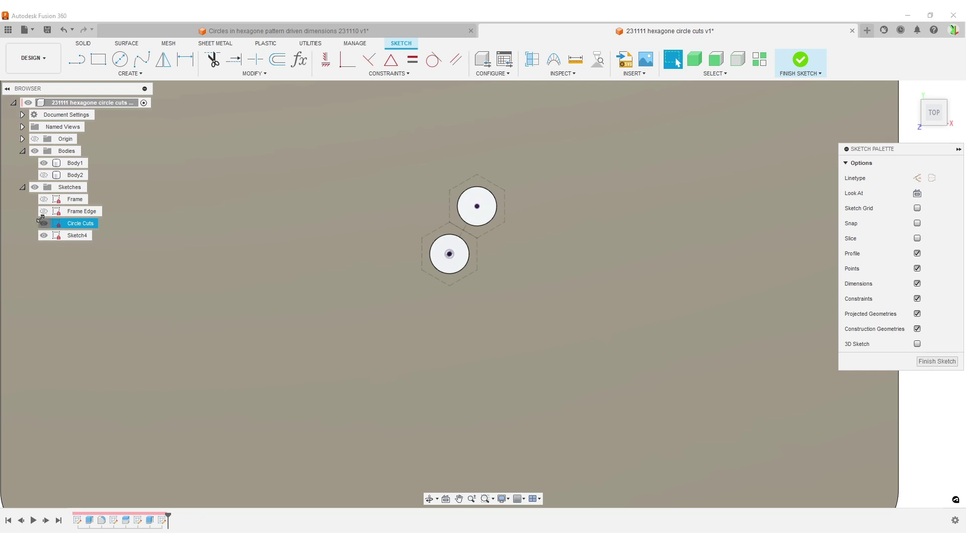
click(43, 163)
scroll(522, 242, down, 2)
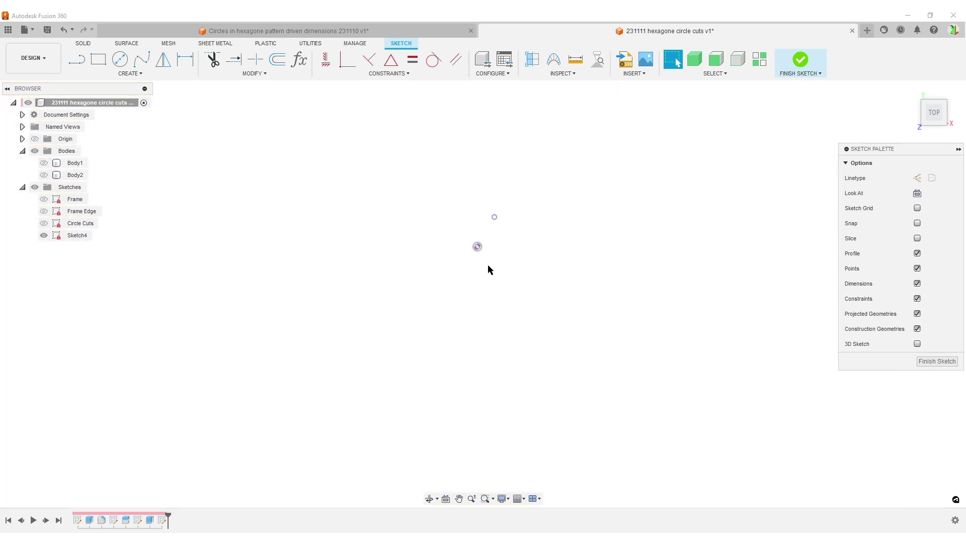
- Show Body1 and draw a horizontal construction line from the origin circle's centre out past the circles along positive X
click(79, 62)
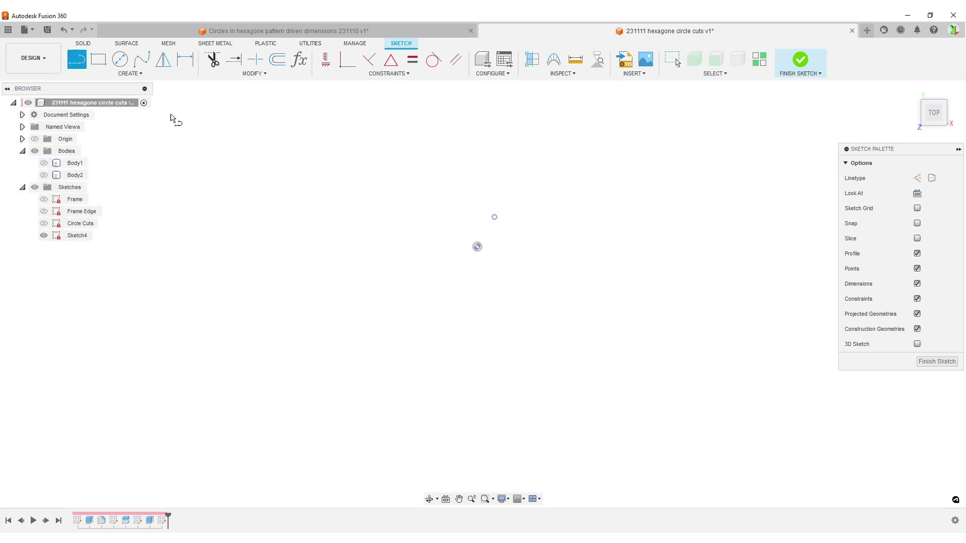
click(917, 178)
scroll(493, 229, up, 3)
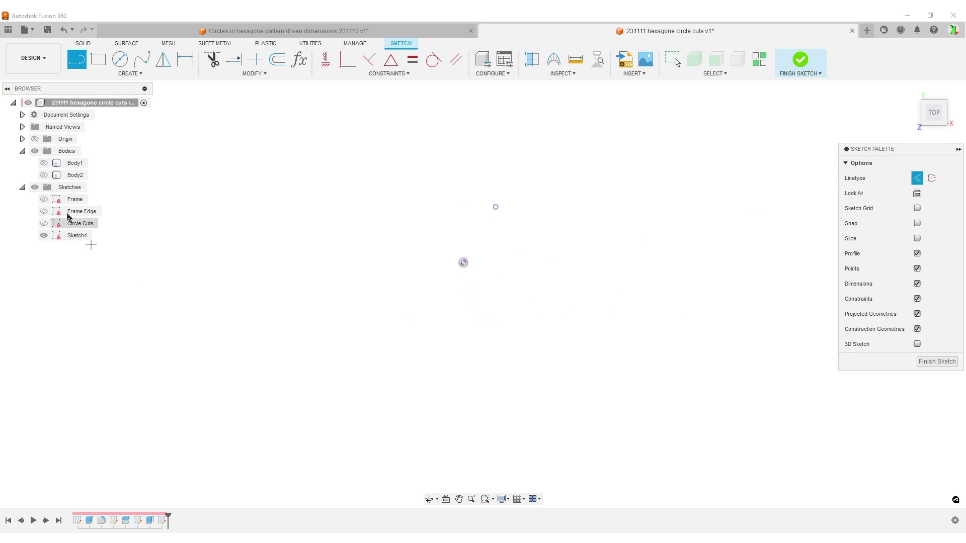
click(44, 163)
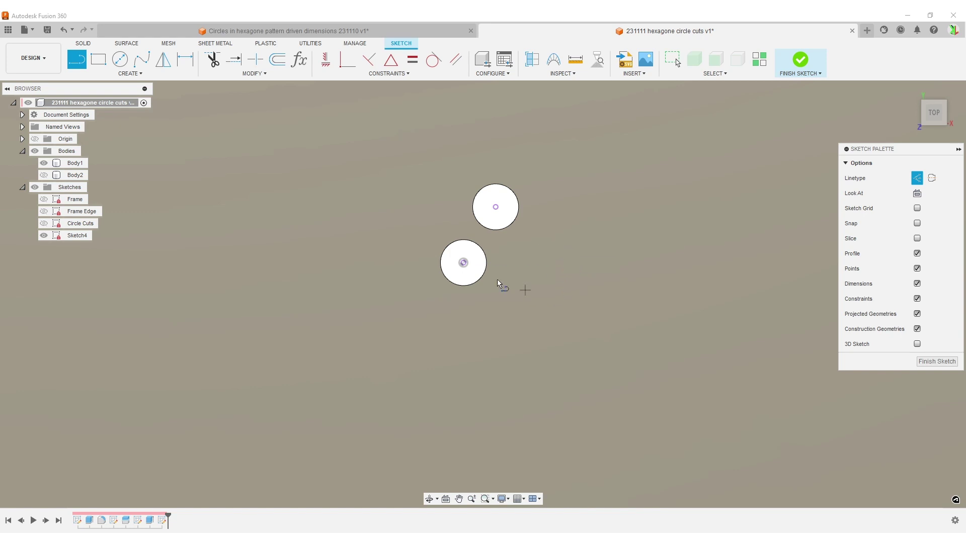
click(463, 263)
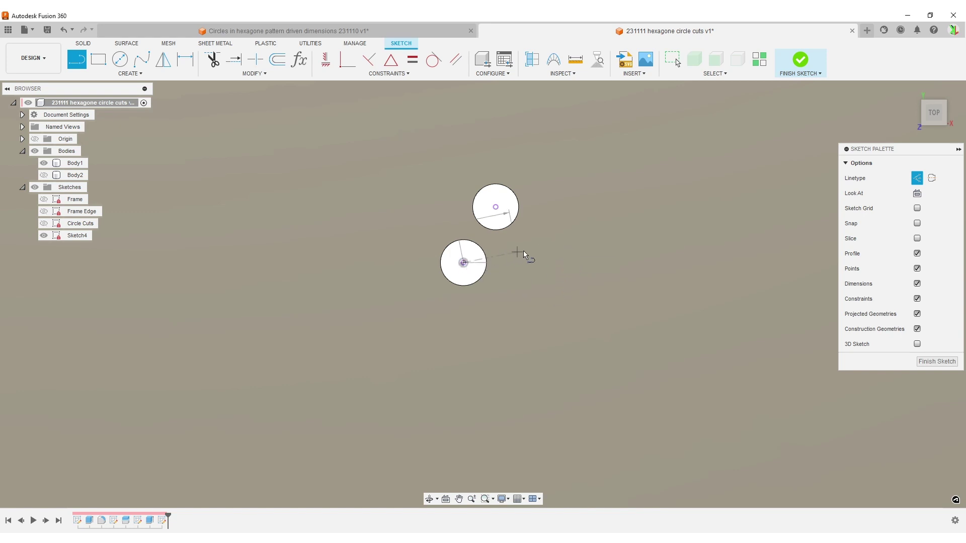
click(576, 261)
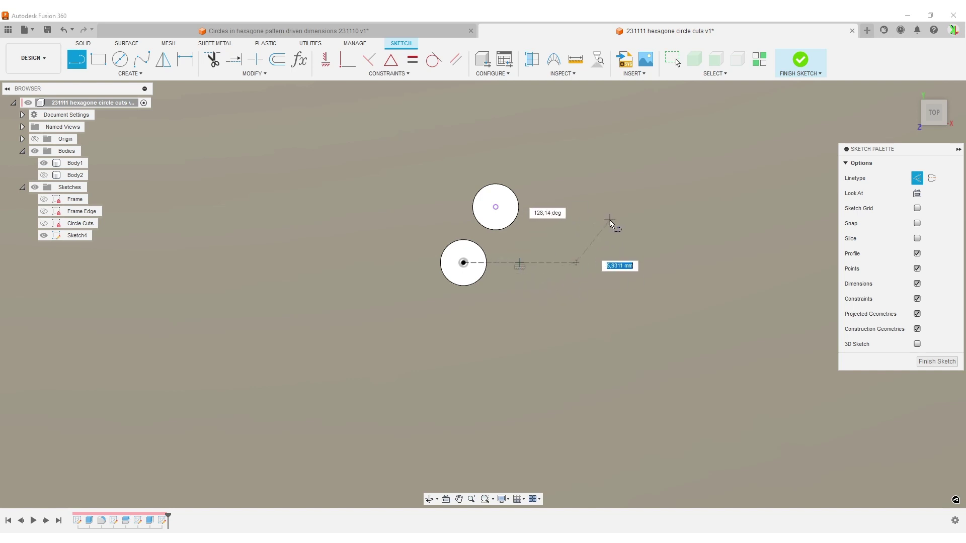
key(Escape)
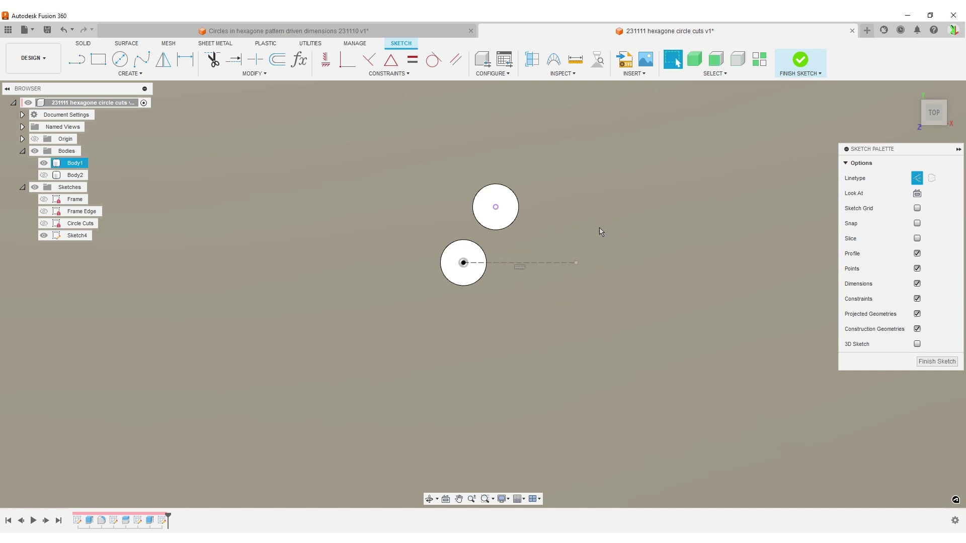
- Draw a vertical construction line about 12.15 mm long from the horizontal construction line's midpoint up past the upper circle
key(l)
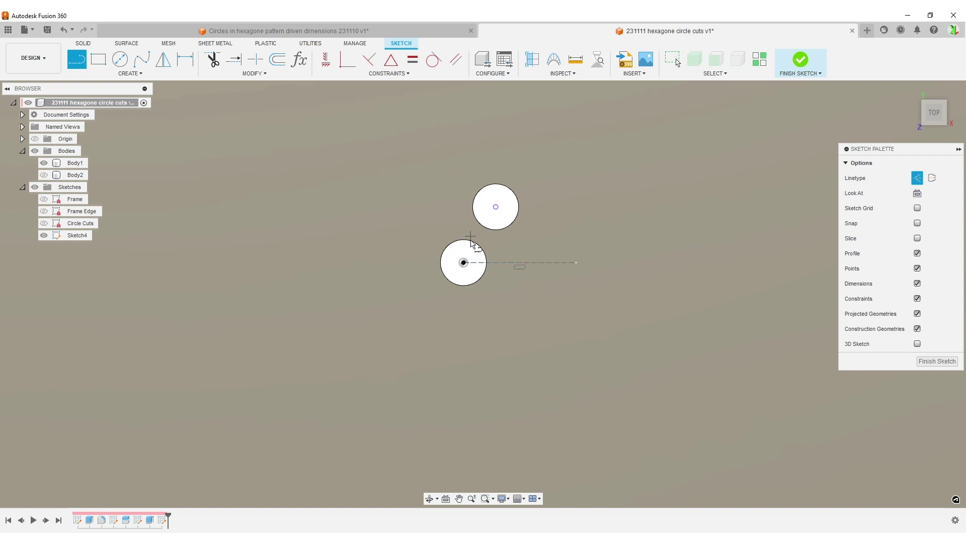
click(520, 263)
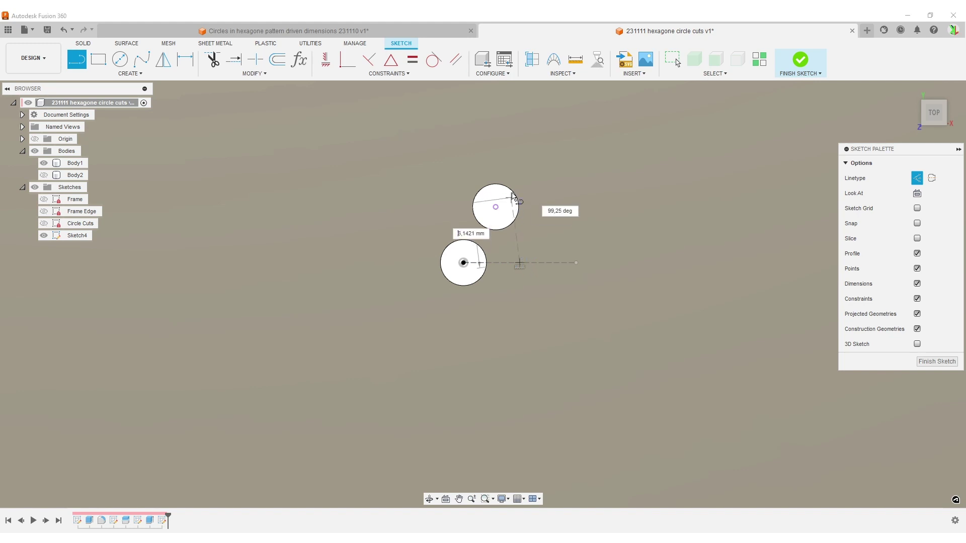
click(520, 151)
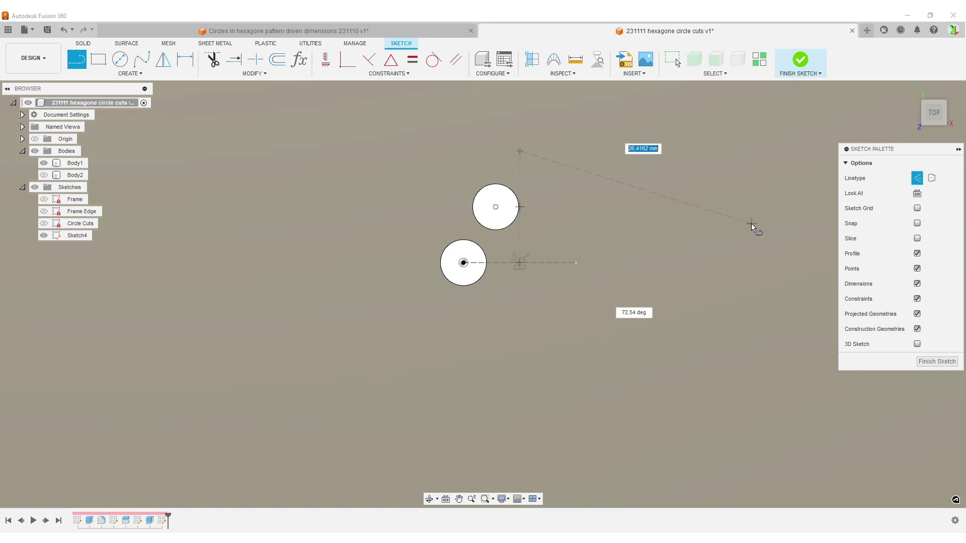
key(Escape)
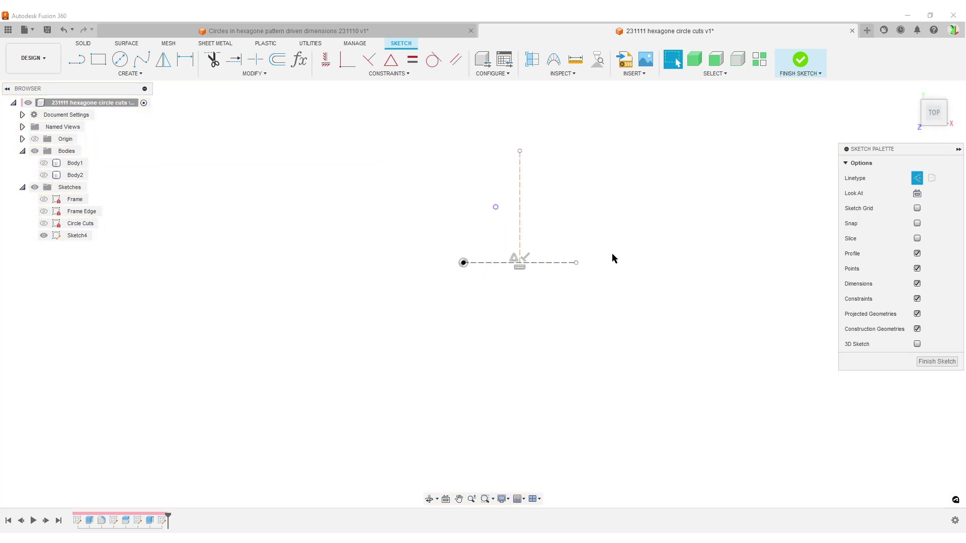
- Apply a midpoint constraint between the vertical construction line and the upper circle's projected centre point
click(394, 62)
click(520, 207)
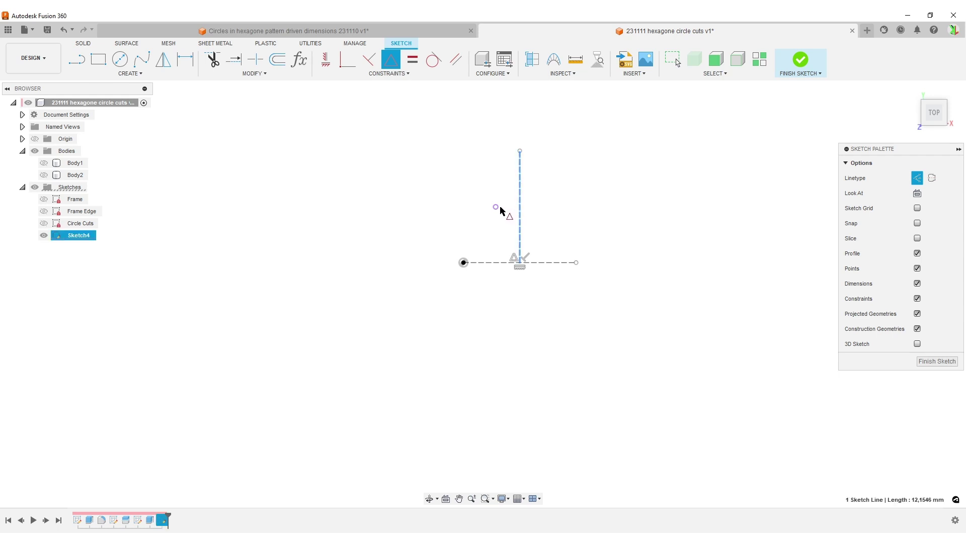
click(497, 208)
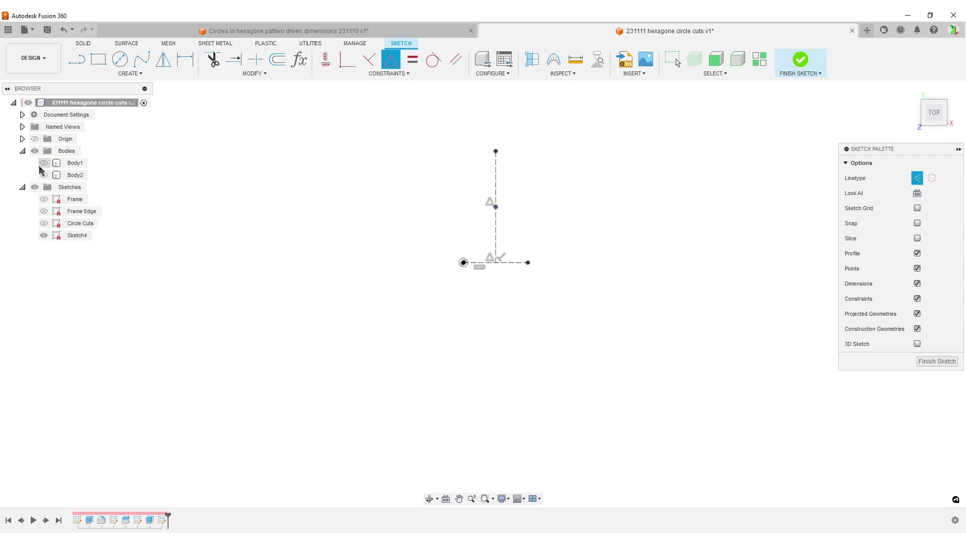
- Show Body1 and examine how the construction lines' ends and midpoints relate to the two circle centres
click(44, 163)
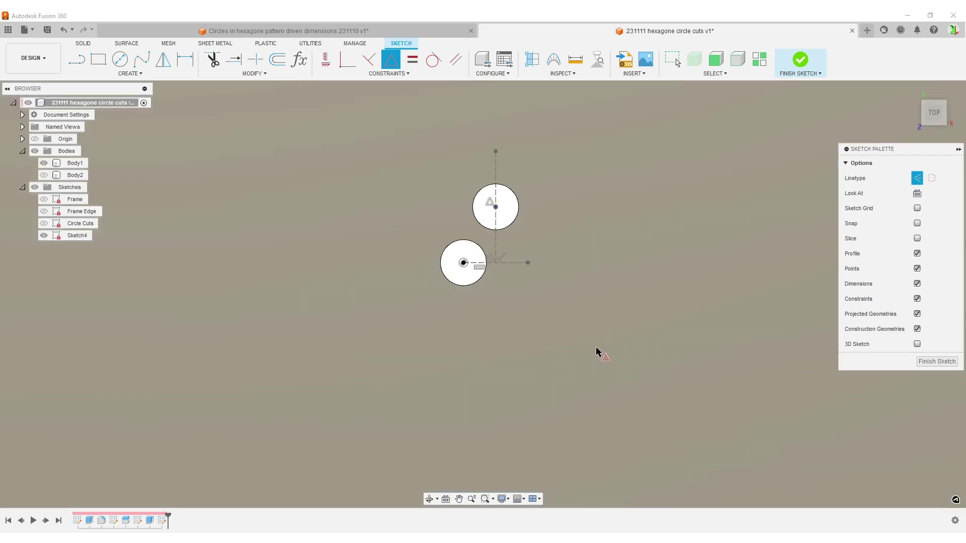
key(Escape)
click(64, 163)
click(43, 163)
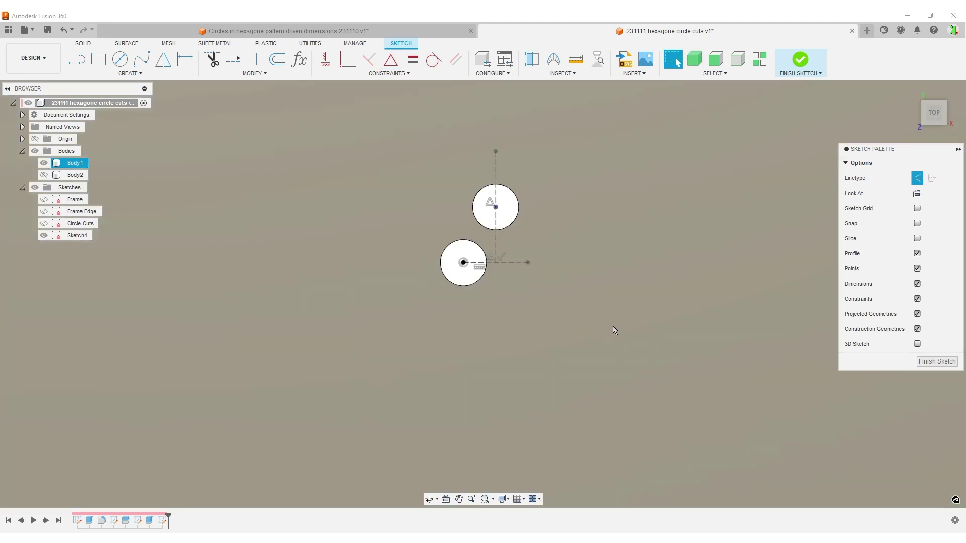
click(464, 263)
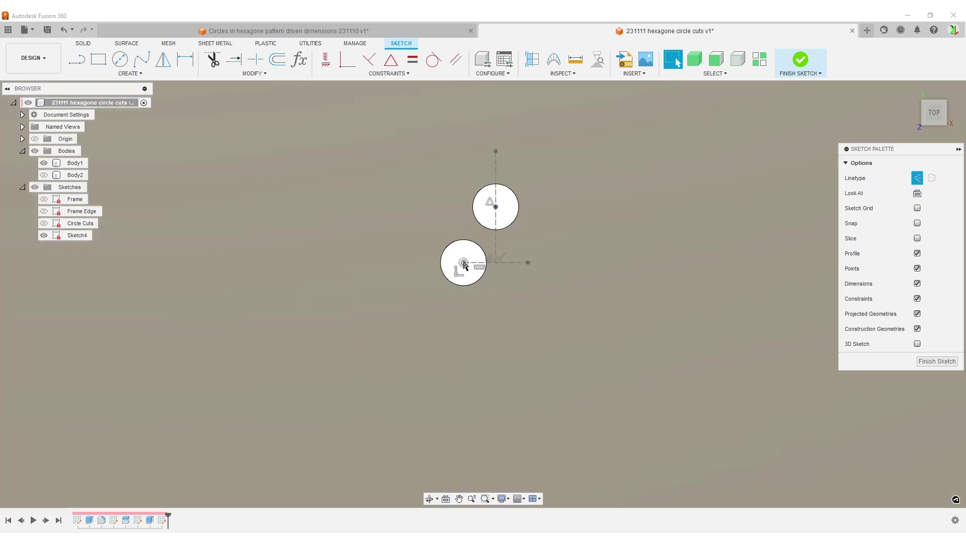
click(518, 263)
click(471, 267)
click(493, 163)
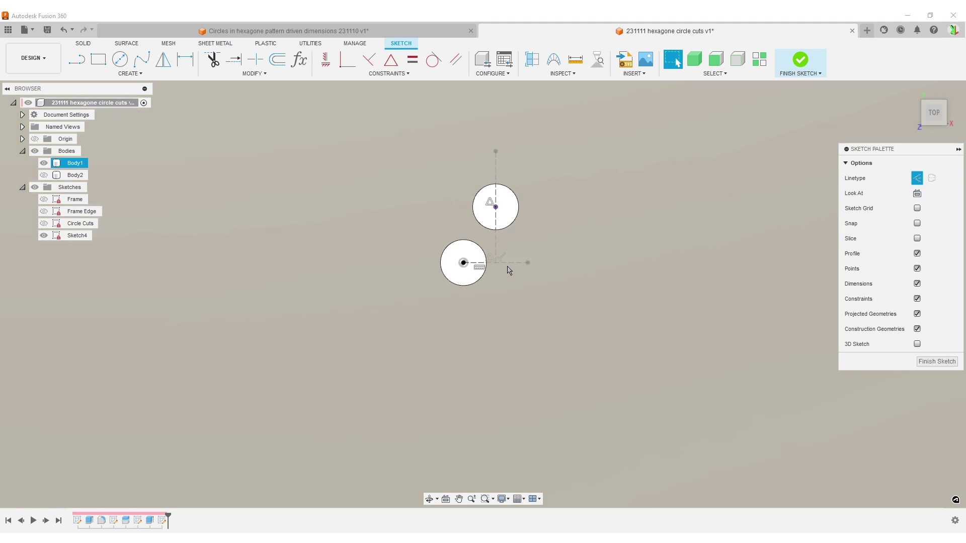
click(503, 241)
- Hide Body1 and add driven length dimensions to the horizontal and vertical construction lines
click(44, 163)
key(d)
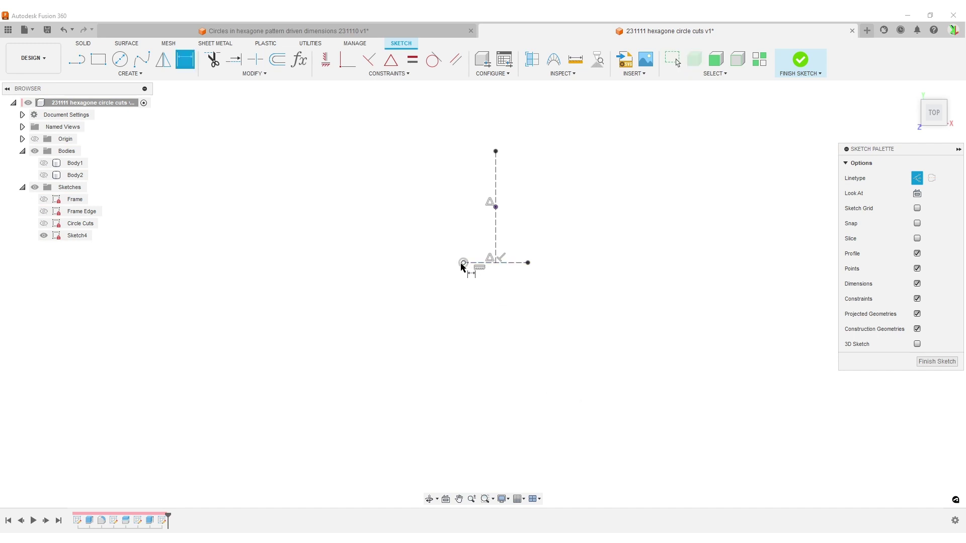
click(514, 263)
click(497, 318)
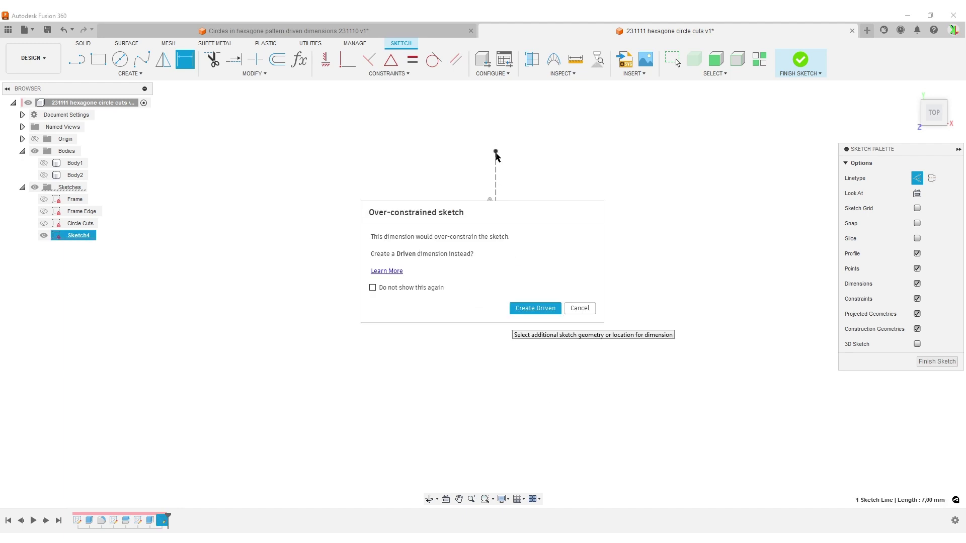
click(535, 308)
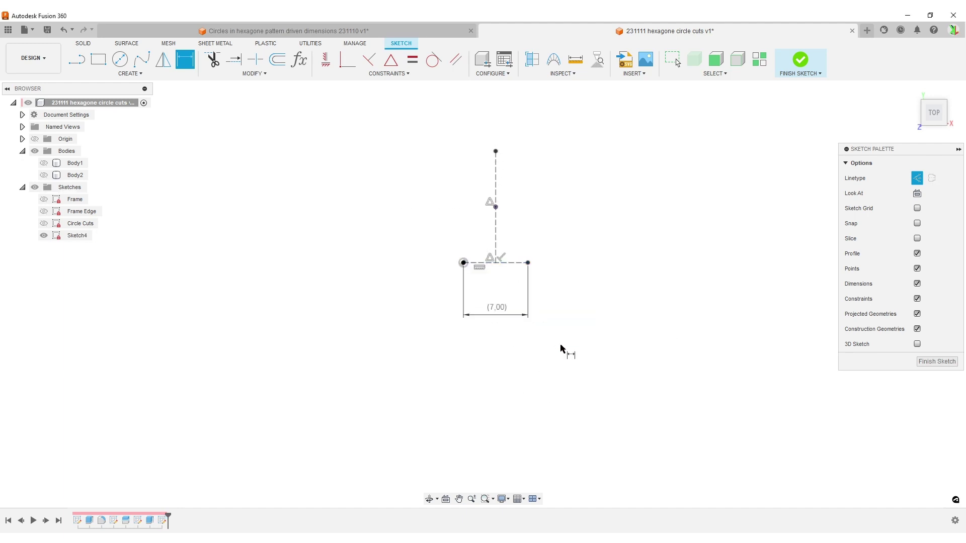
click(495, 167)
click(585, 180)
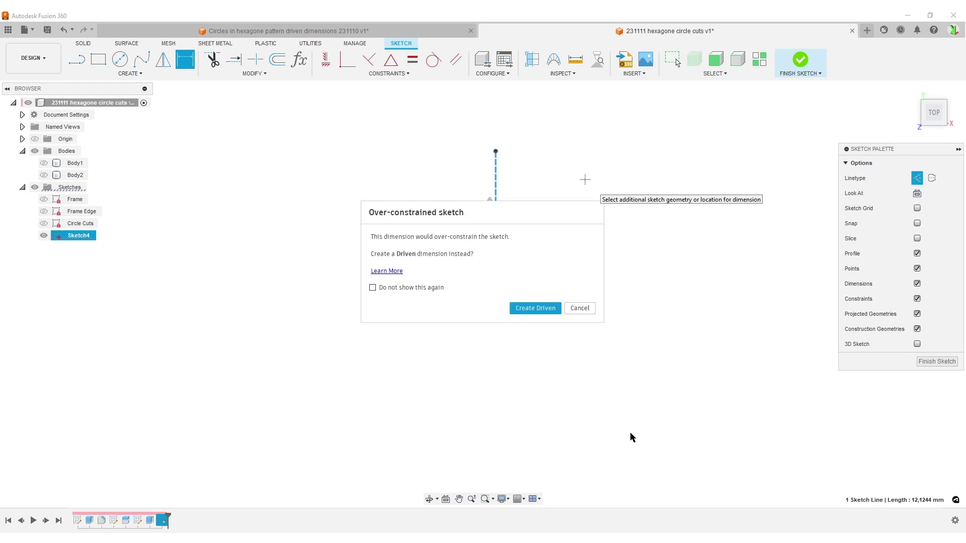
click(533, 309)
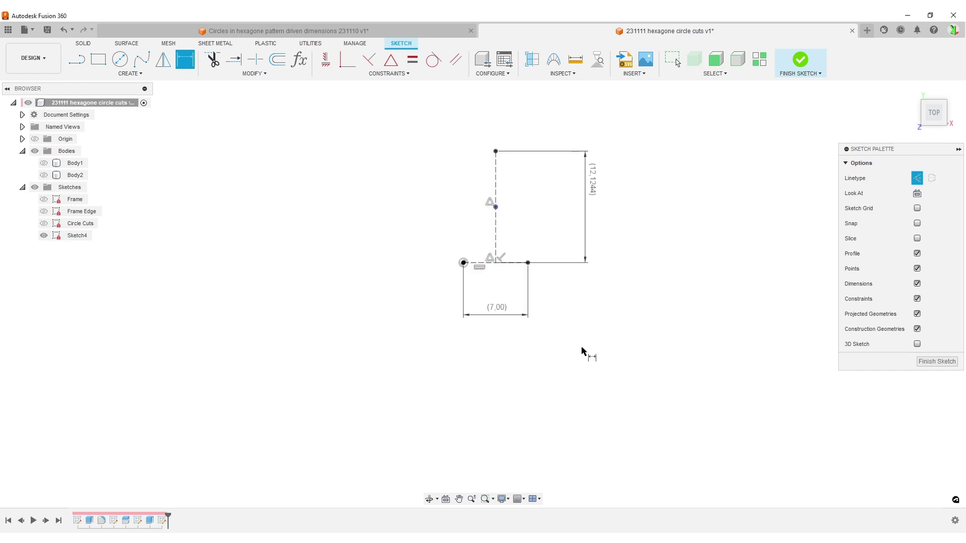
key(Escape)
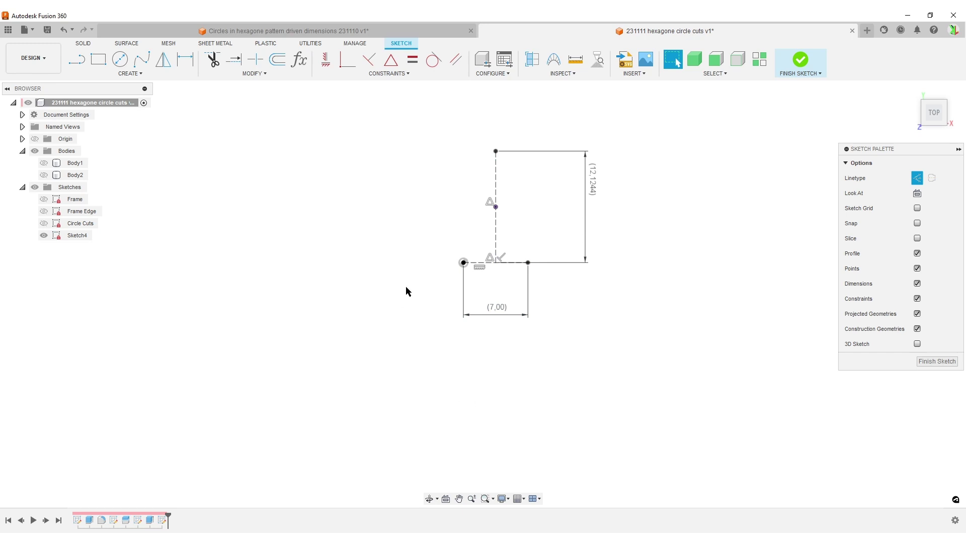
- In the model parameters, rename Sketch4's horizontal dimension d19 as Pattern_X_dist and its vertical dimension d20 as Pattern_Y_dist
click(300, 60)
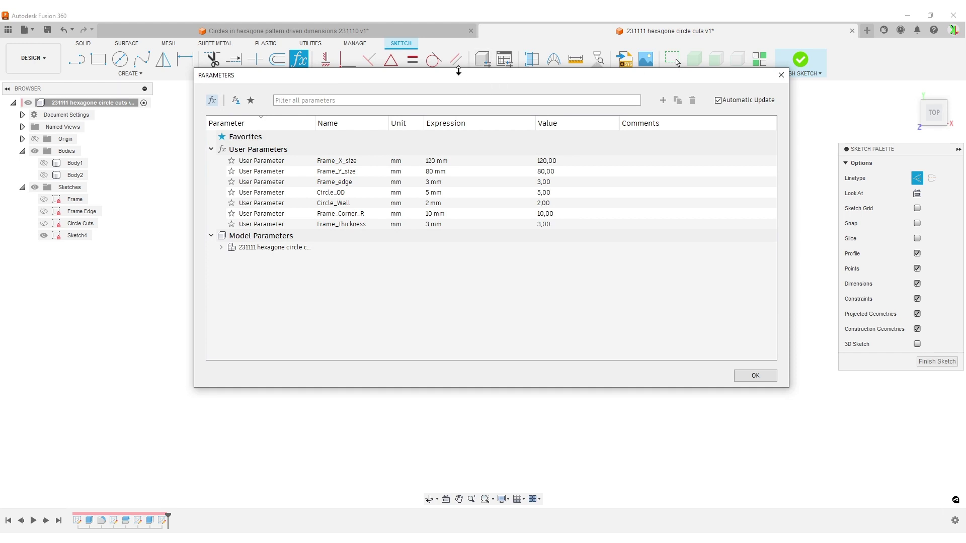
mouse_move(458, 71)
mouse_down()
mouse_move(555, 146)
mouse_move(850, 142)
mouse_up()
middle_drag(509, 352, 296, 422)
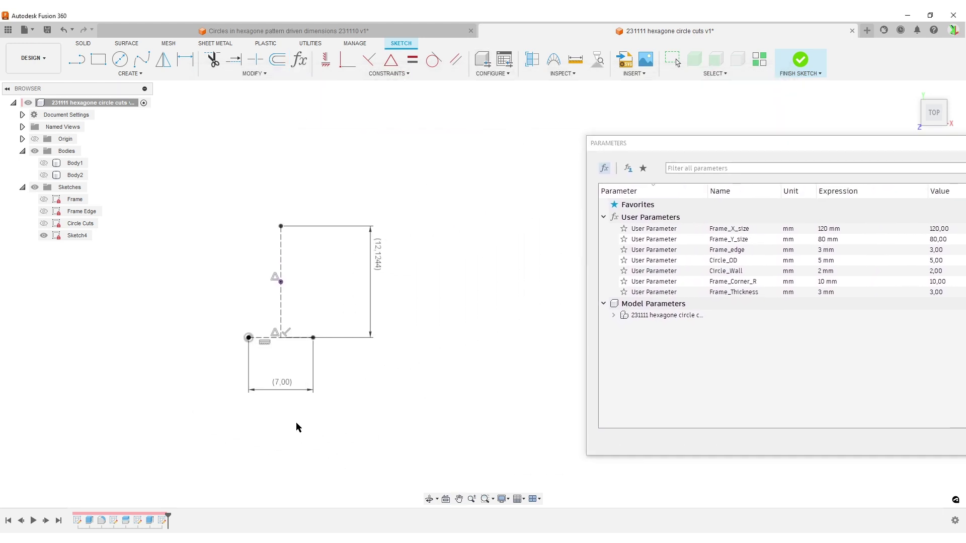
click(614, 316)
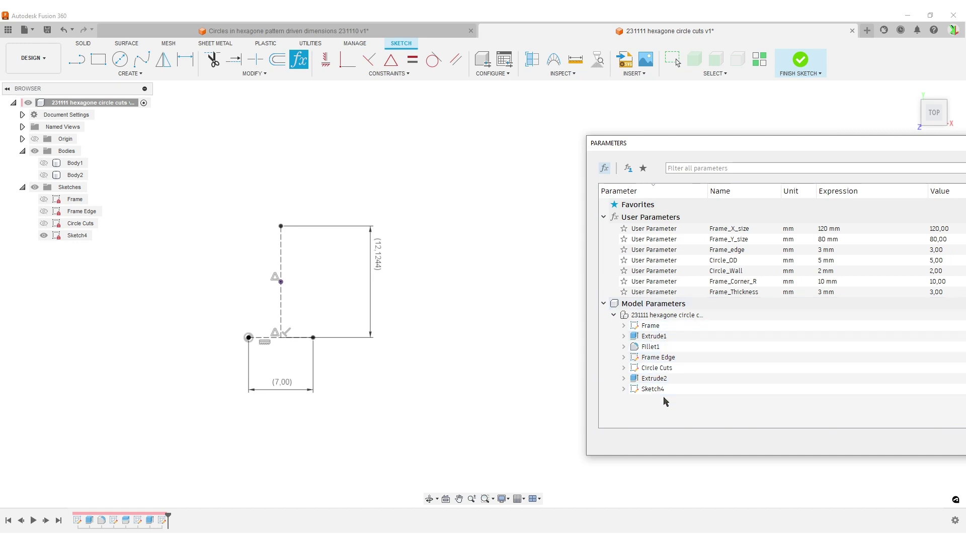
click(624, 390)
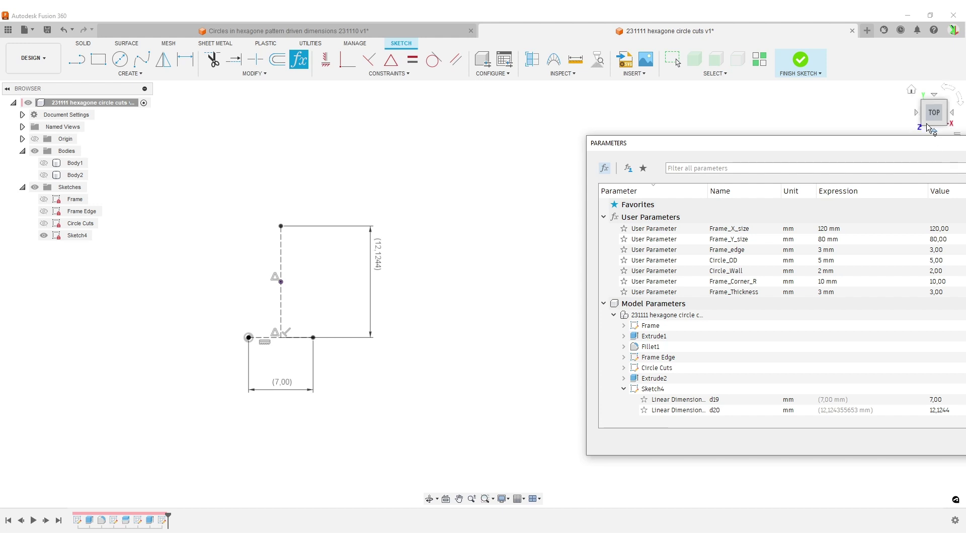
click(833, 400)
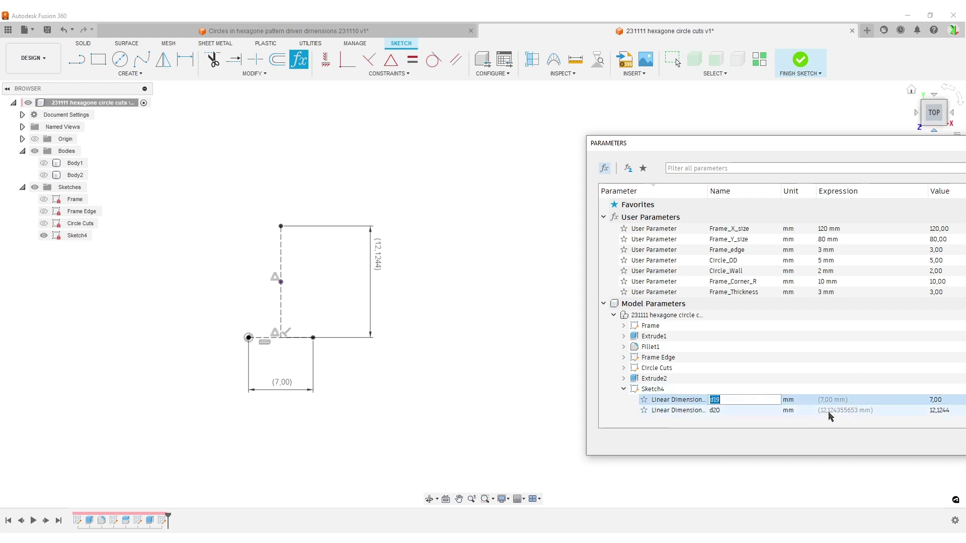
text(Pattern_X_dist)
click(830, 412)
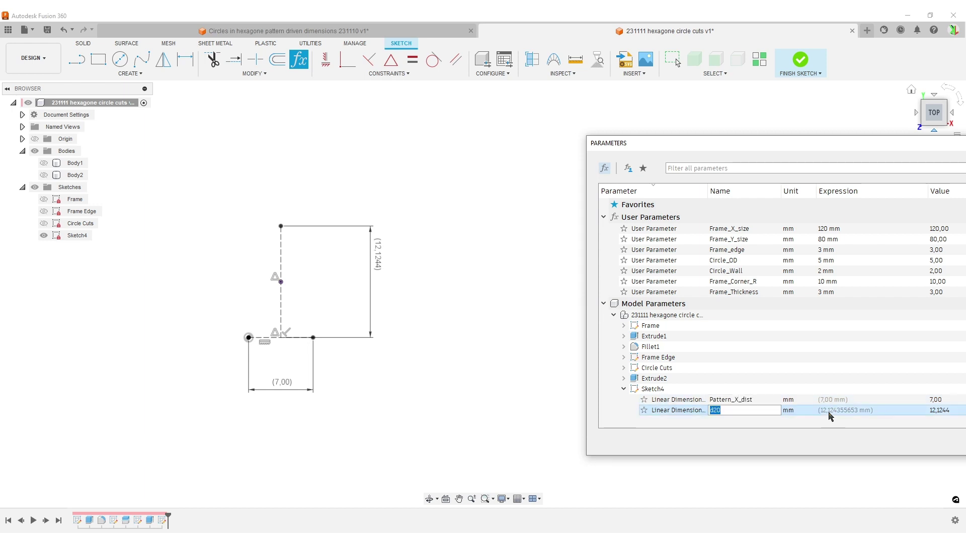
text(Pattern_Y_dist)
key(Return)
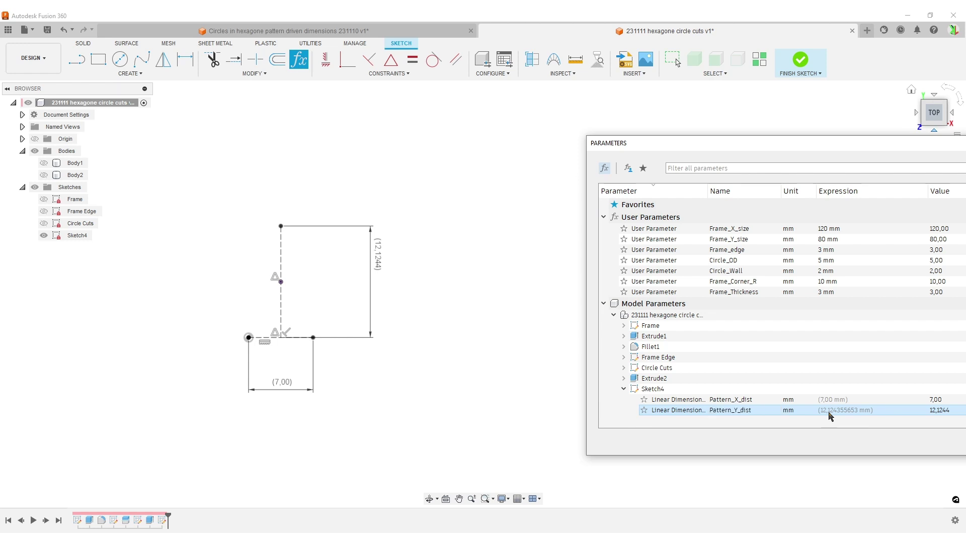
- Mark Pattern_X_dist and Pattern_Y_dist as favorite parameters and collapse the Sketch4 parameter group
click(644, 400)
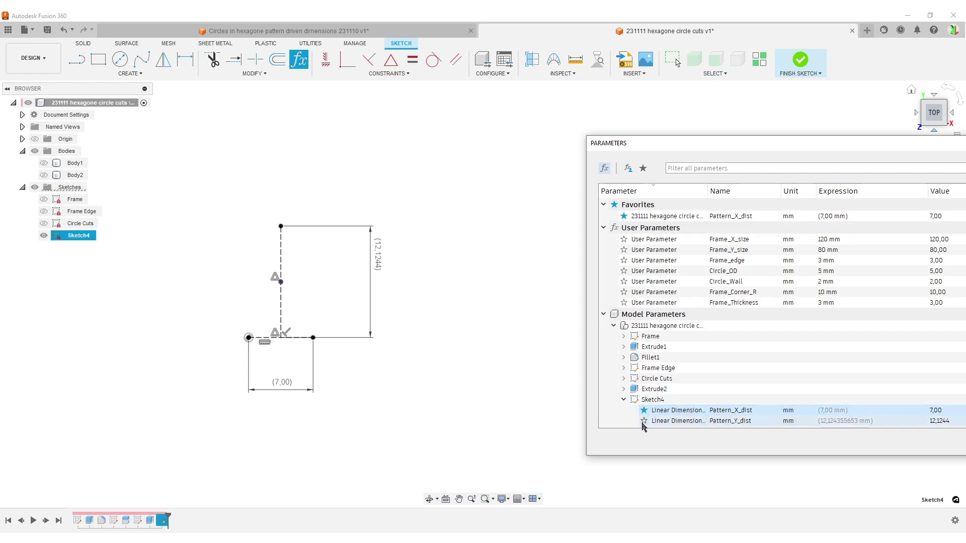
click(644, 422)
scroll(642, 316, down, 2)
click(625, 389)
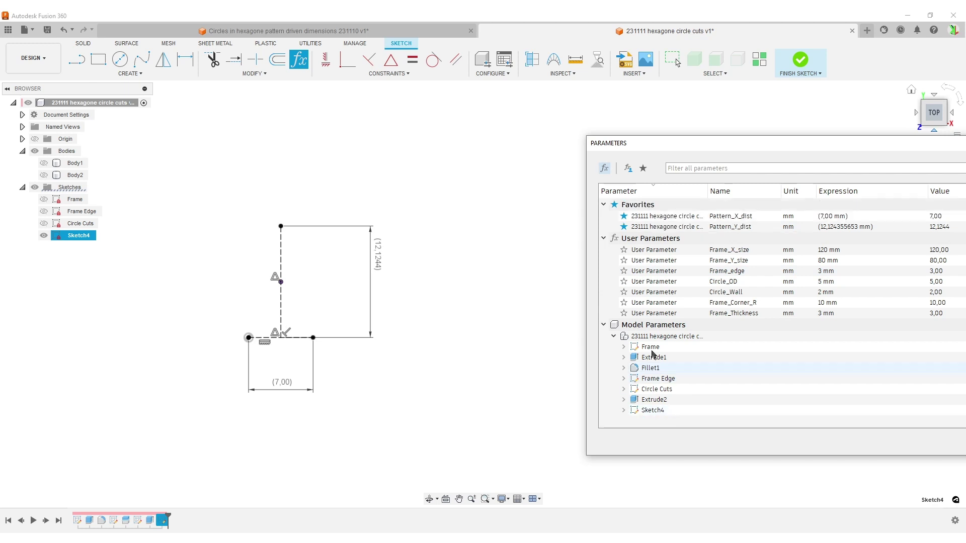
- Begin a new user parameter named Pattern_X_Count with No Units
drag(872, 142, 729, 130)
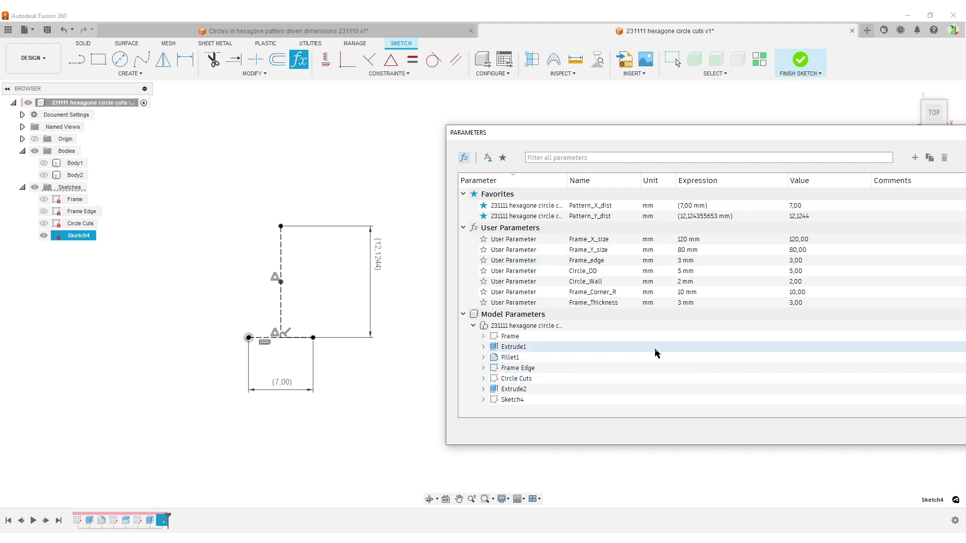
click(915, 157)
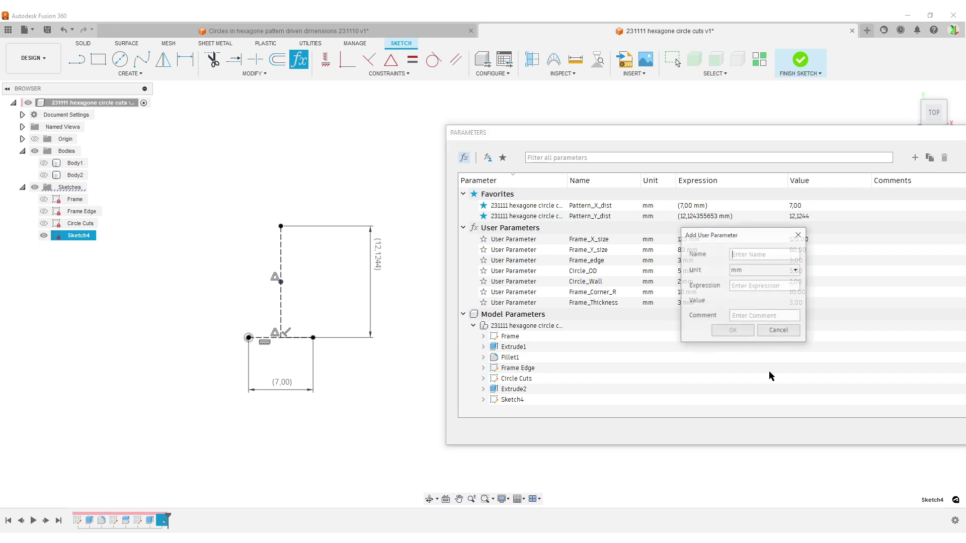
drag(757, 231, 644, 315)
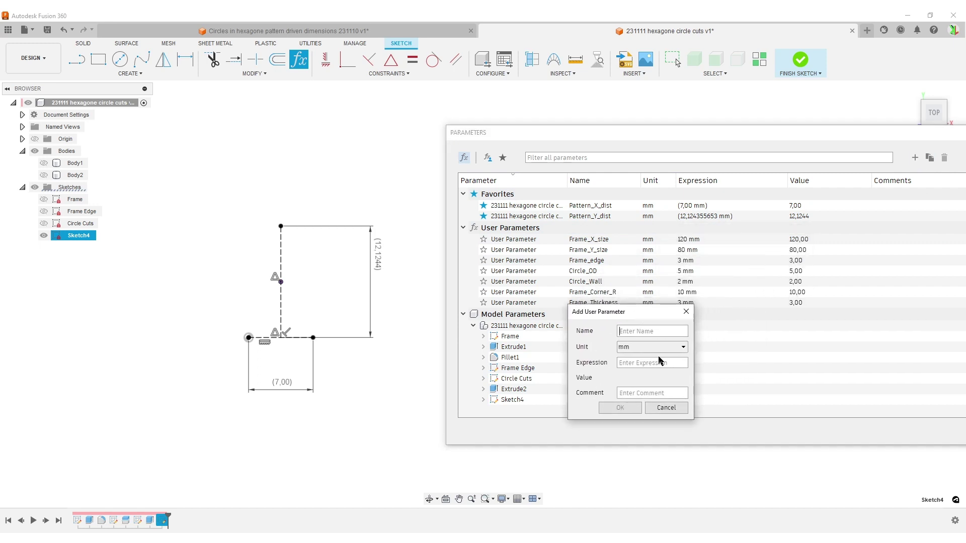
text(Pattern_X_Count)
click(645, 349)
click(645, 358)
click(684, 358)
- Give Pattern_X_Count the expression ceil(Frame_X_size/Pattern_X_dist)+1 and add the parameter
text(c)
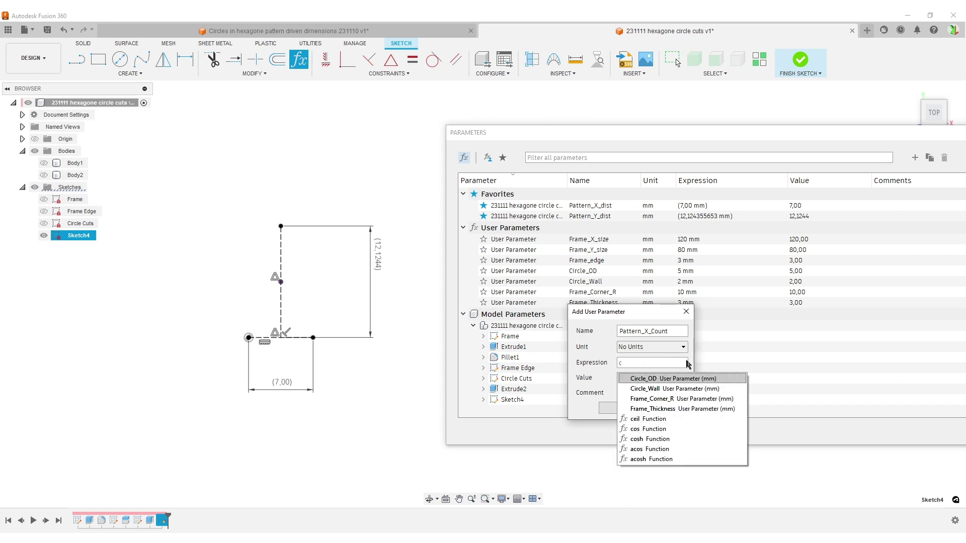
text(e)
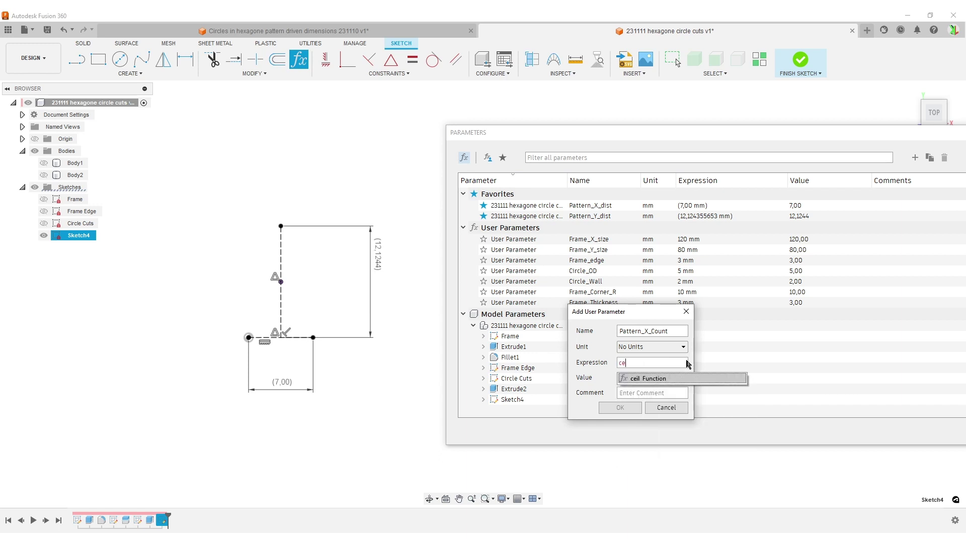
click(641, 379)
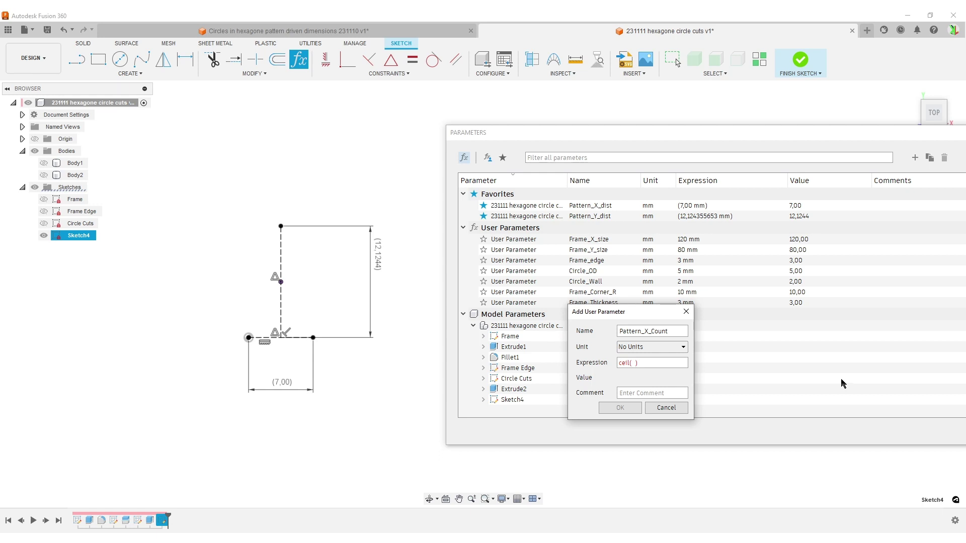
text(fr)
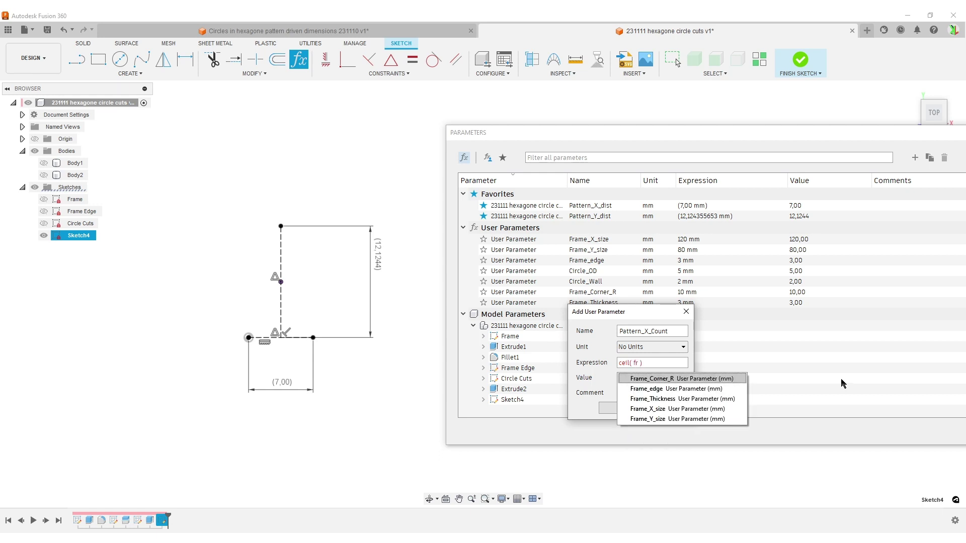
key(Down)
key(Down)
key(Down)
key(Return)
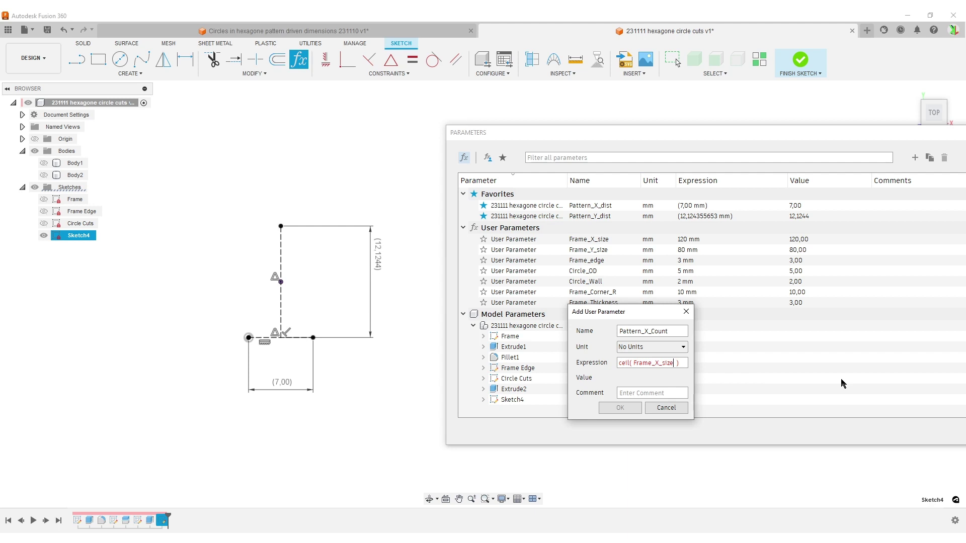
text(/pa)
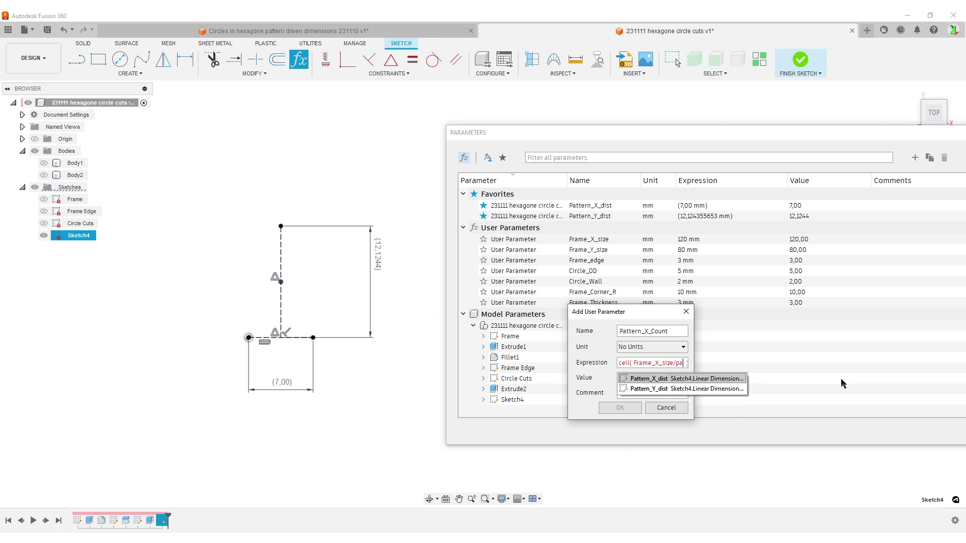
key(Return)
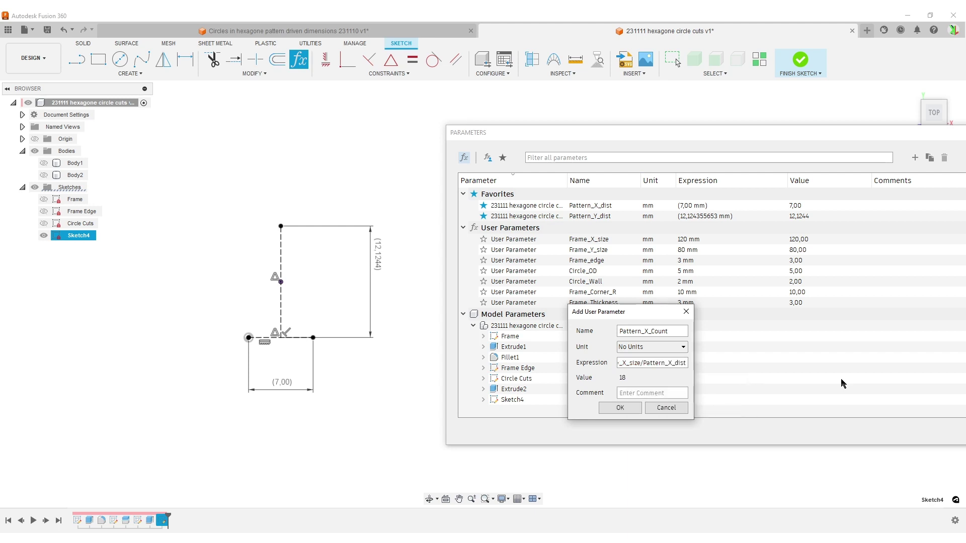
key(End)
text(+1)
click(620, 407)
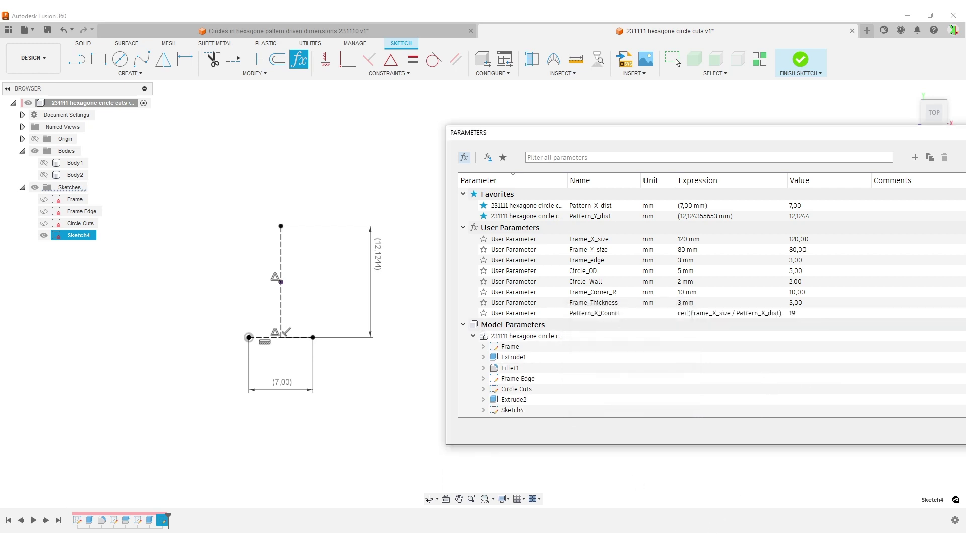
- Begin a new user parameter named Pattern_Y_Count with No Units
click(915, 158)
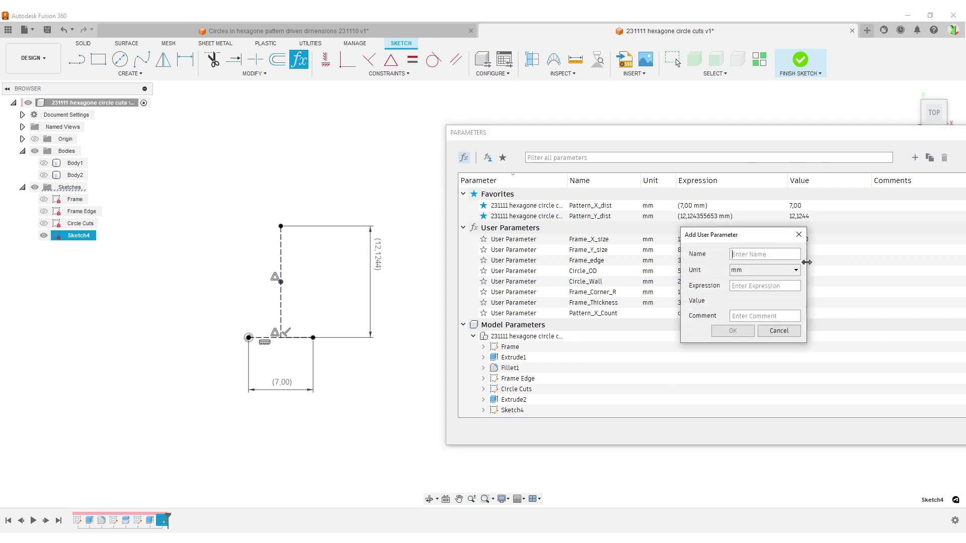
text(Pattern_Y_Count)
click(778, 271)
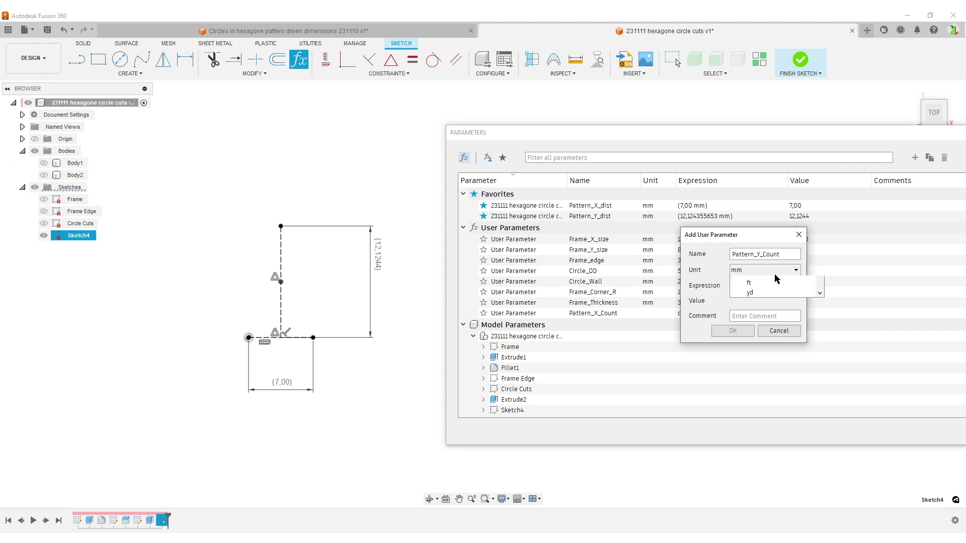
click(771, 281)
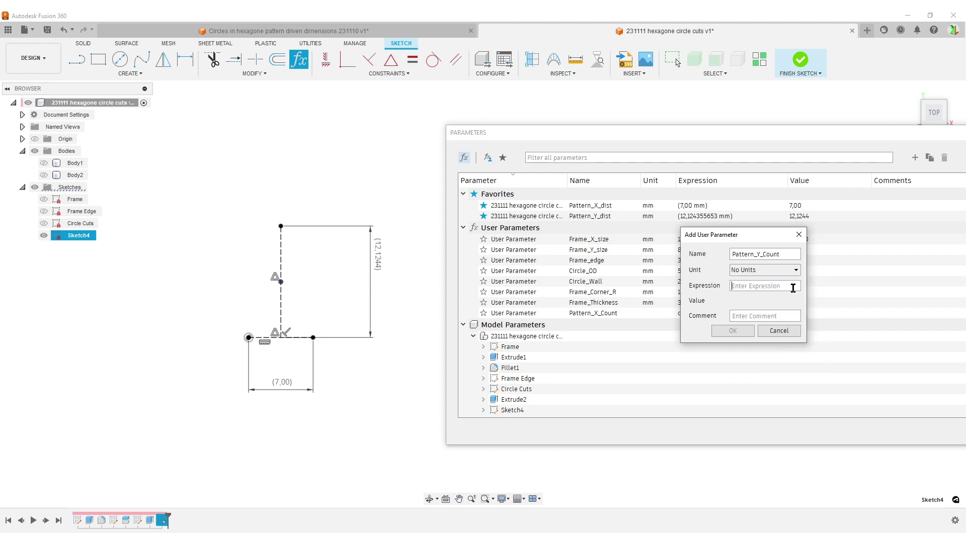
- Give Pattern_Y_Count the expression ceil(Frame_Y_size/Pattern_Y_dist)+1 and add the parameter
click(793, 288)
text(ce)
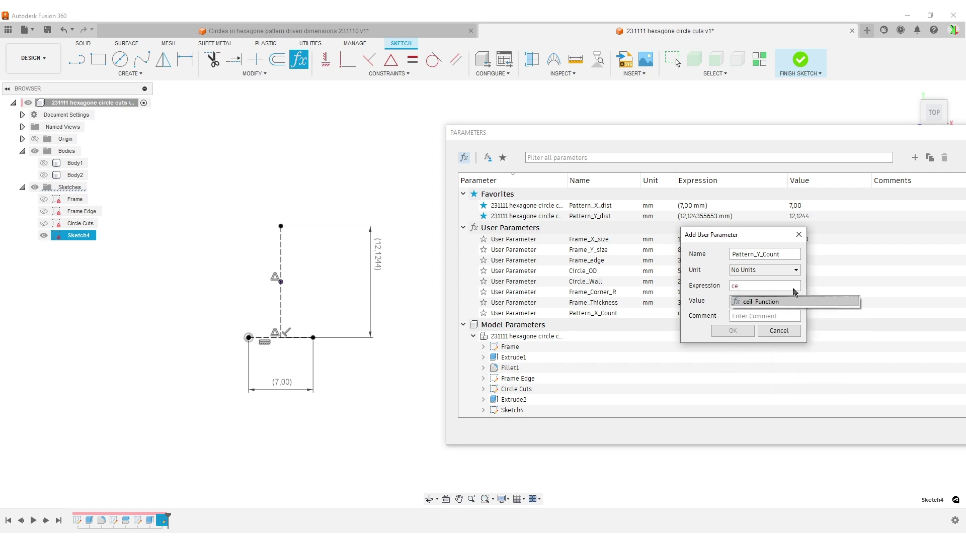
click(768, 304)
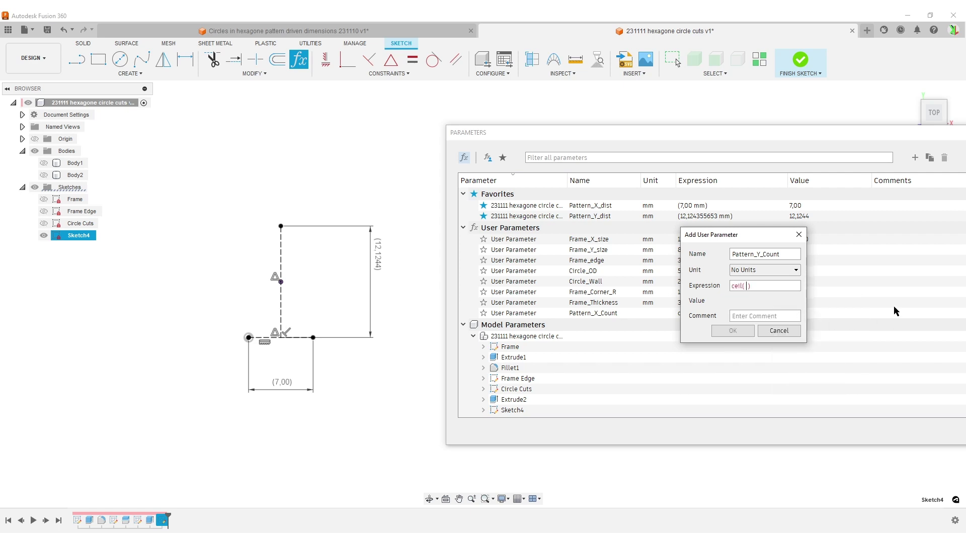
text(y)
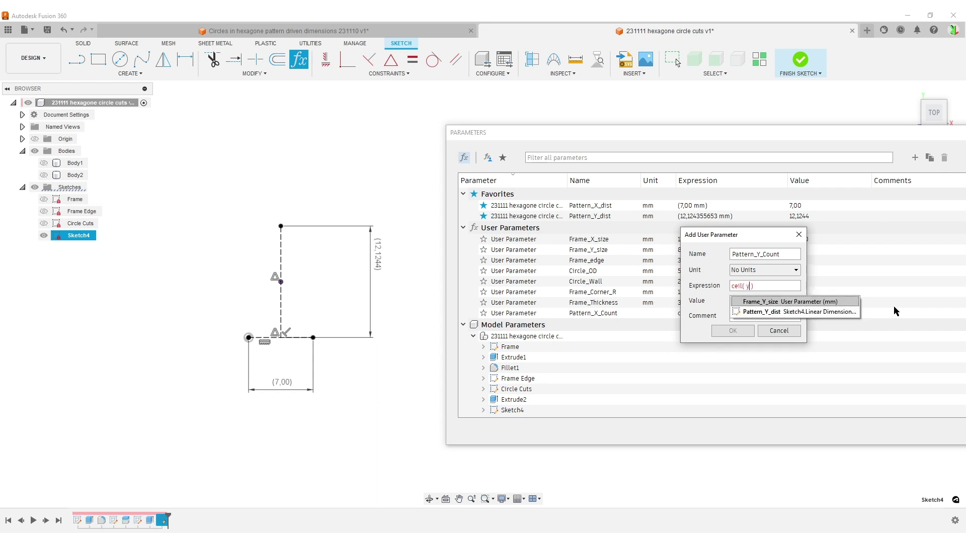
key(Return)
text(/p)
key(Return)
key(End)
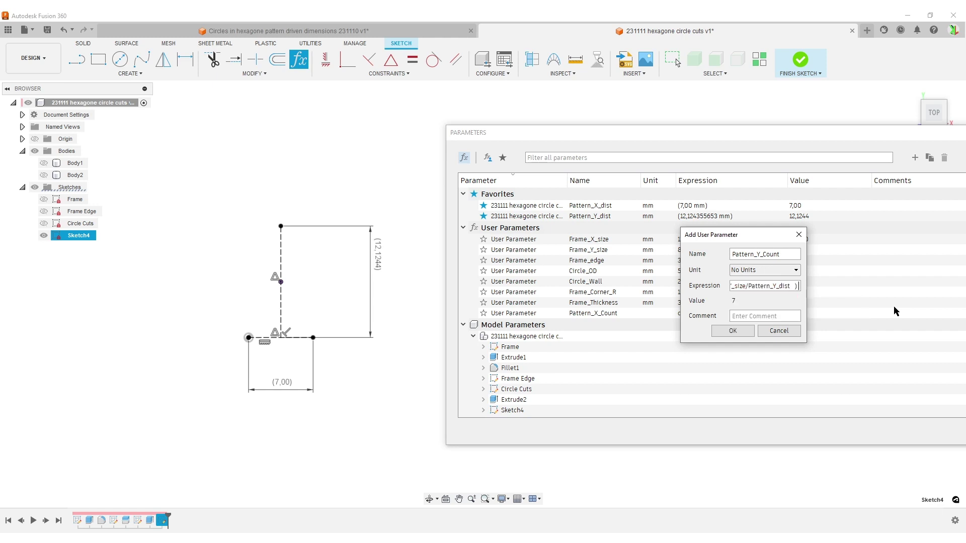
text(+1)
key(Return)
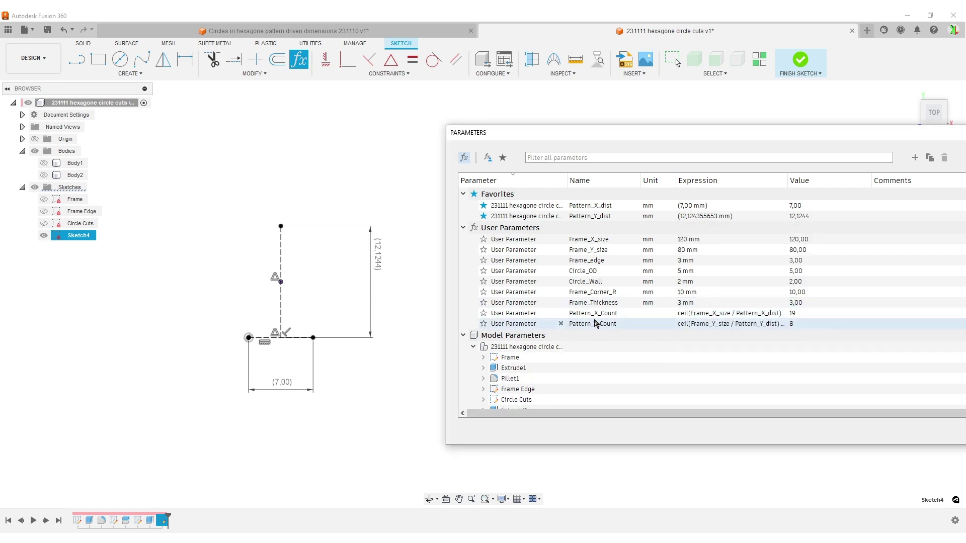
- Close the parameters, finish the sketch and rename Sketch4 as Pattern dist
drag(823, 137, 423, 160)
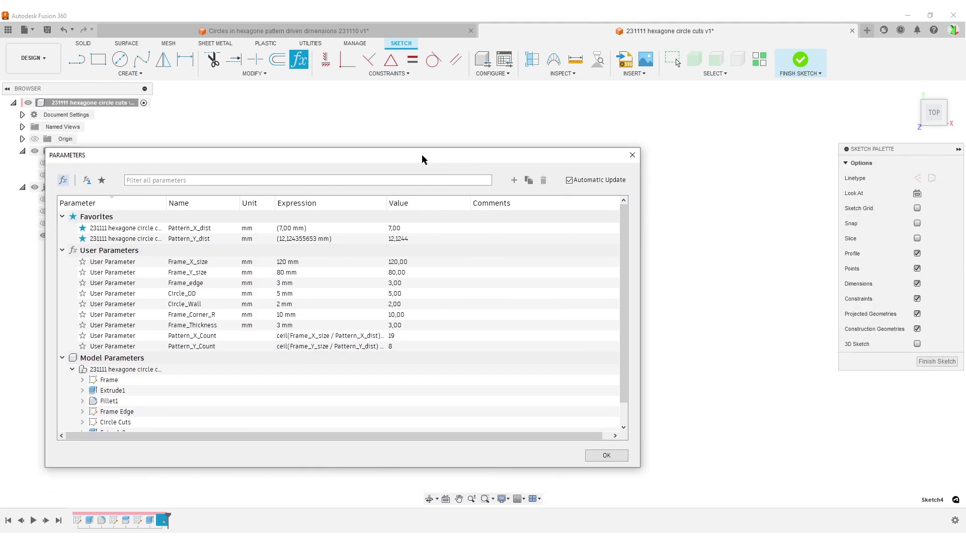
click(607, 456)
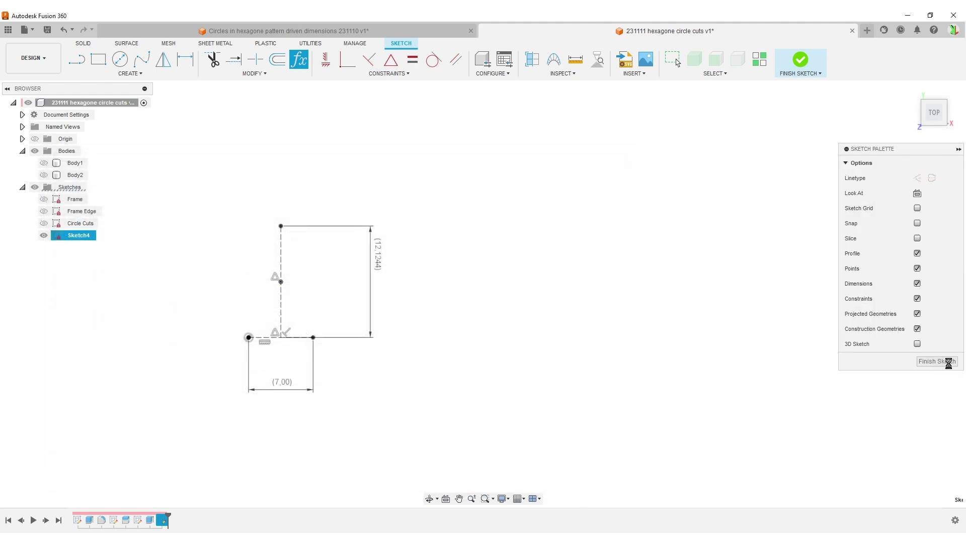
click(937, 361)
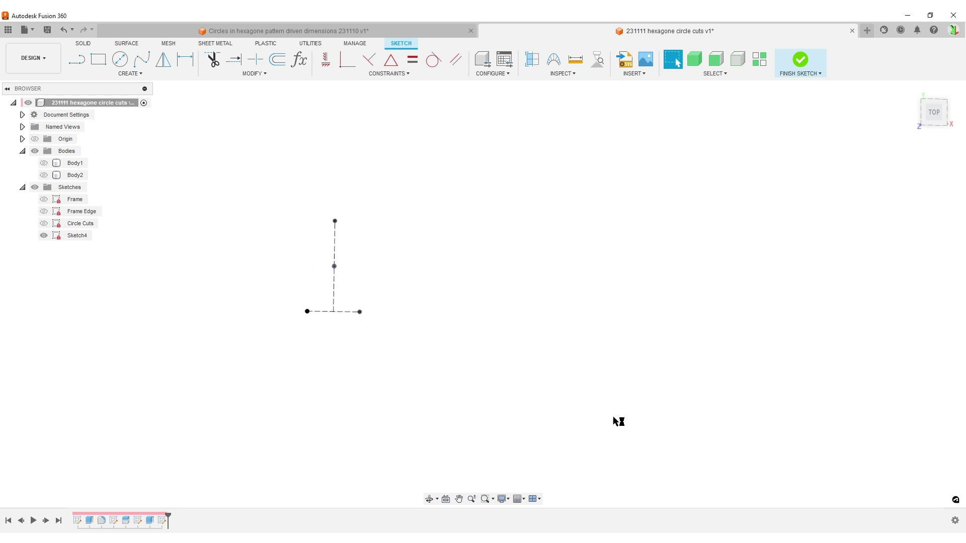
click(75, 238)
click(74, 238)
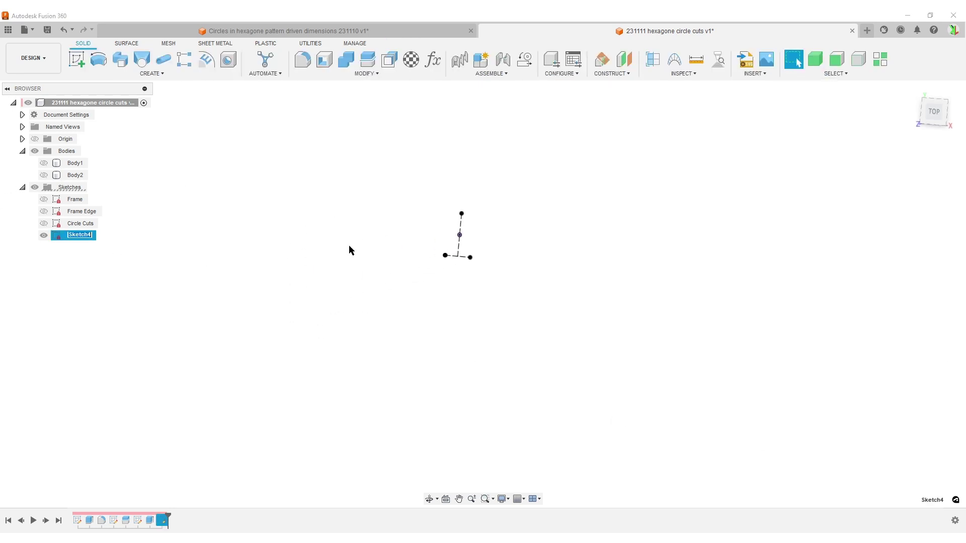
text(Pattern dist)
key(Return)
- Hide the Pattern dist sketch and show Body1
click(44, 236)
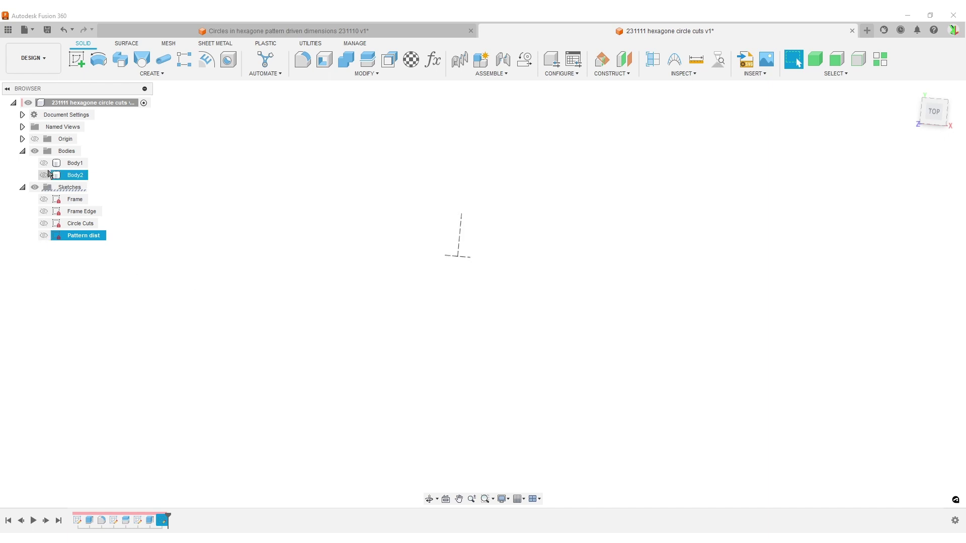
click(44, 163)
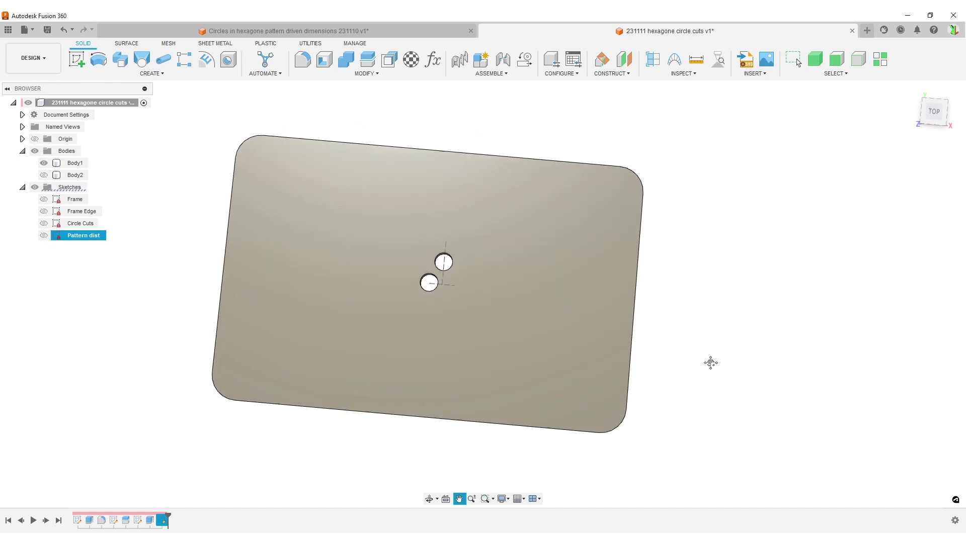
middle_drag(729, 335, 709, 364)
click(751, 361)
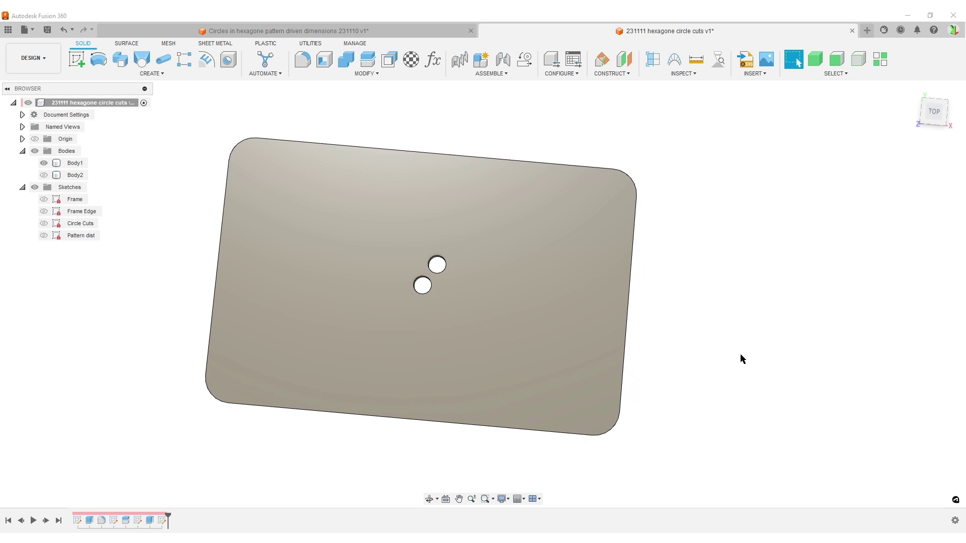
- Start a rectangular pattern of the circle-cut extrude feature, using the horizontal and vertical origin axes in the plate's plane as directions
key(s)
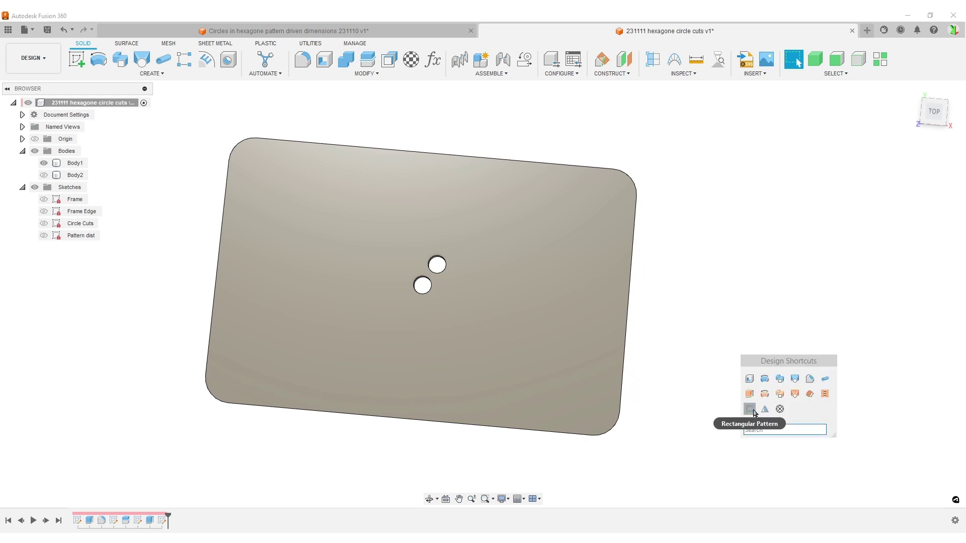
text(rect)
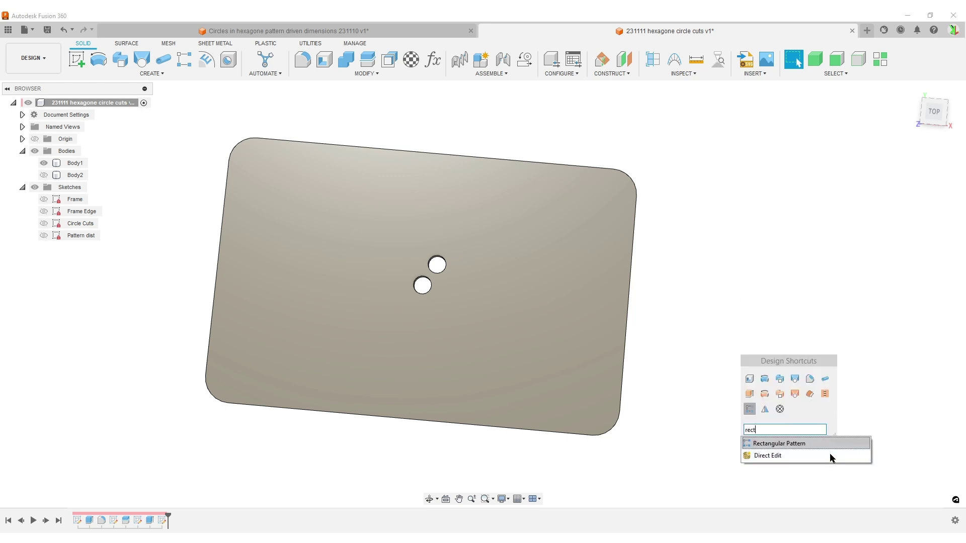
click(775, 443)
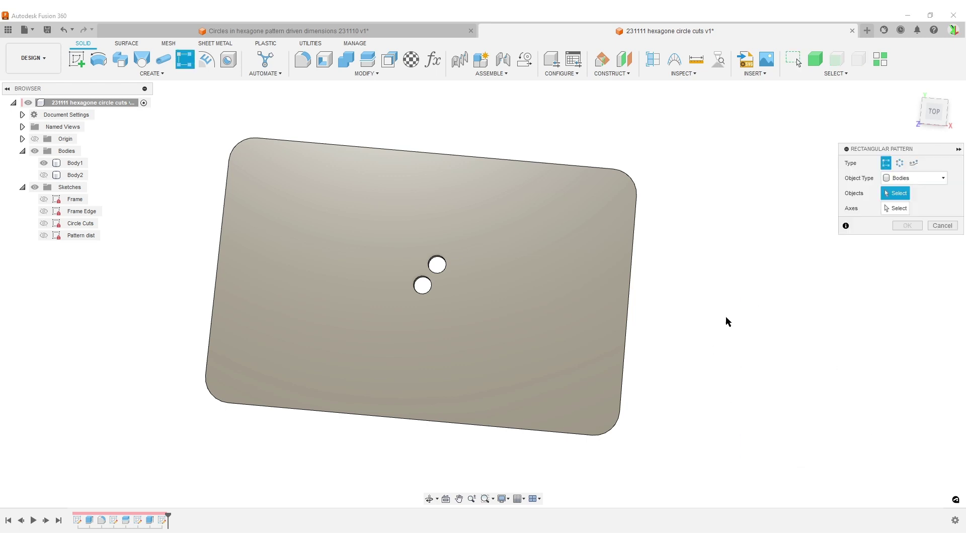
click(926, 177)
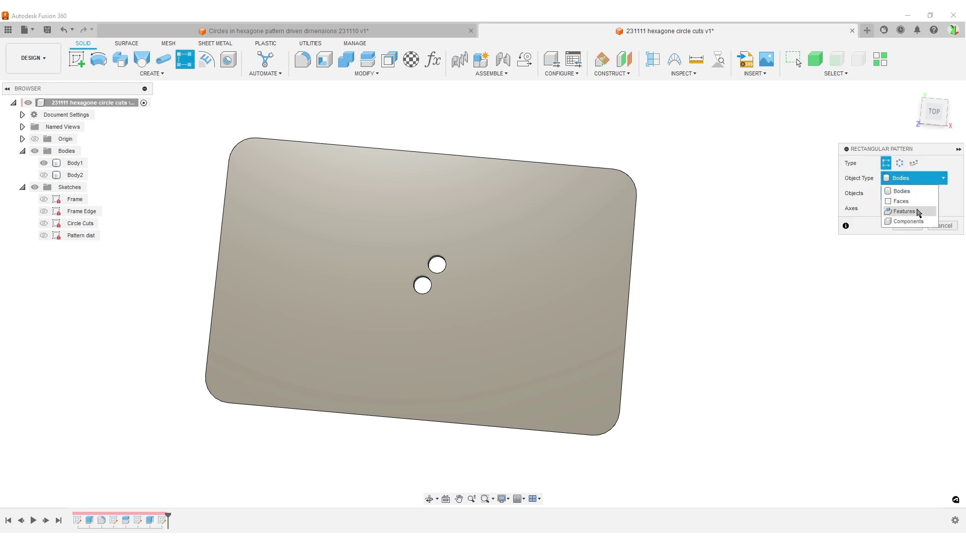
click(916, 211)
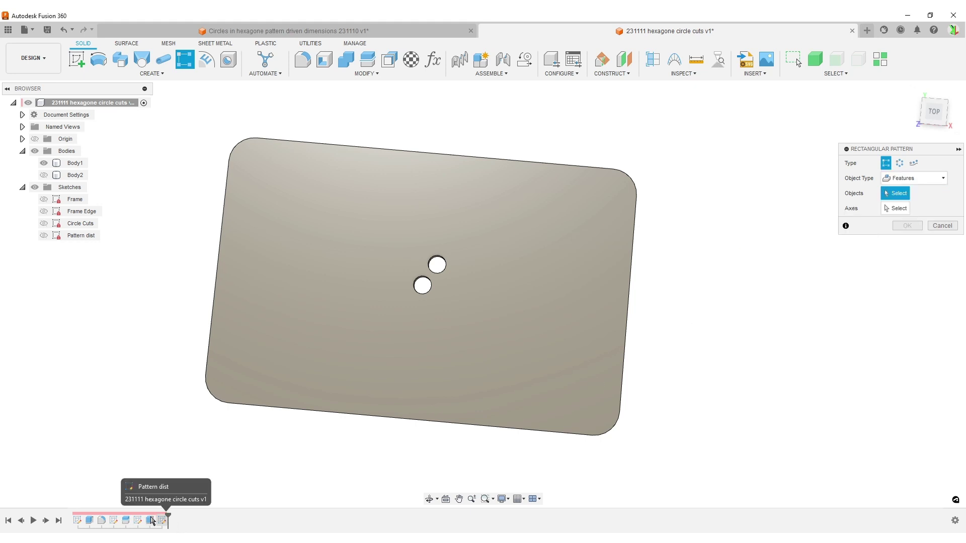
click(150, 520)
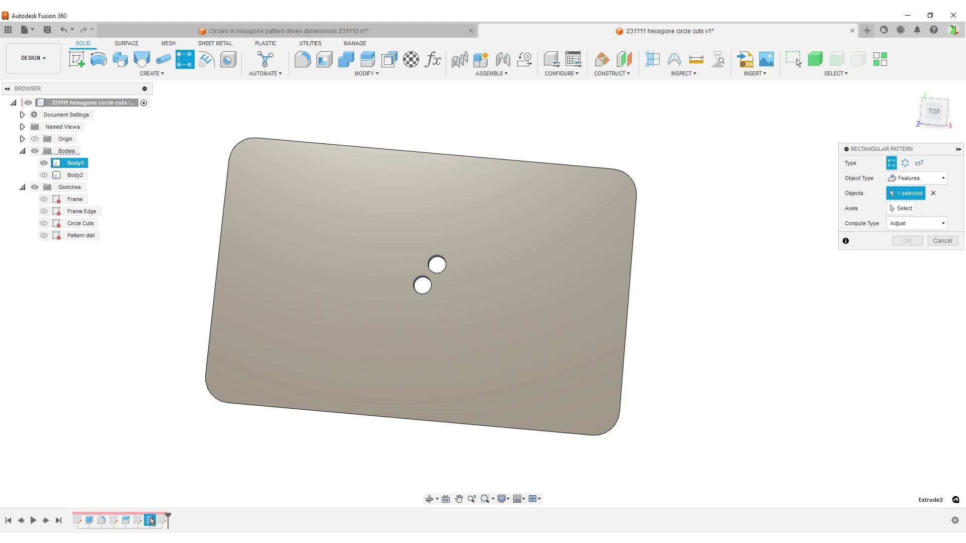
click(901, 208)
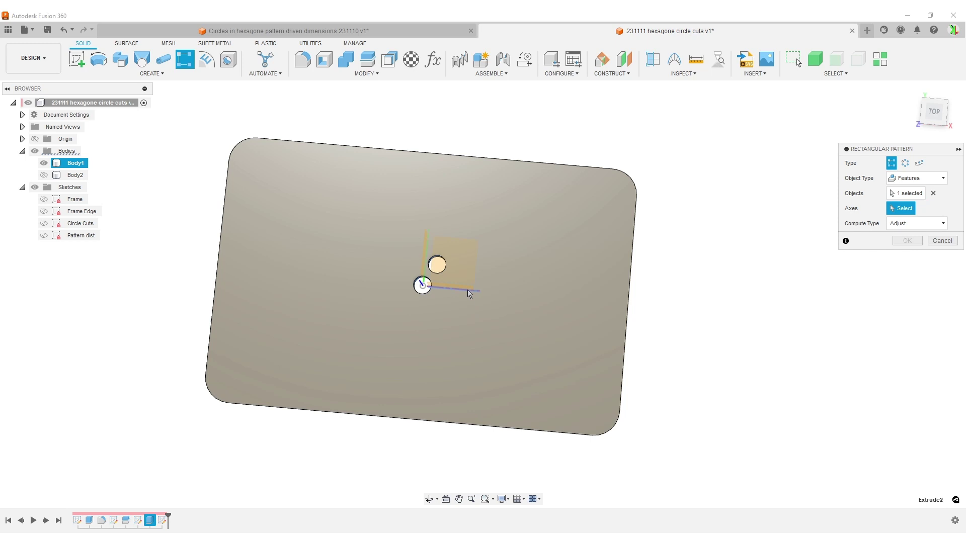
click(468, 291)
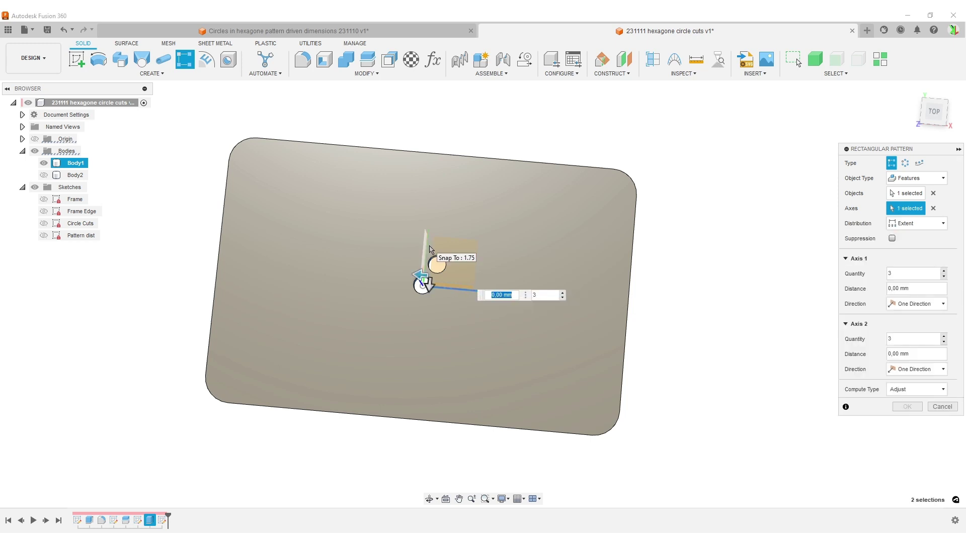
click(429, 247)
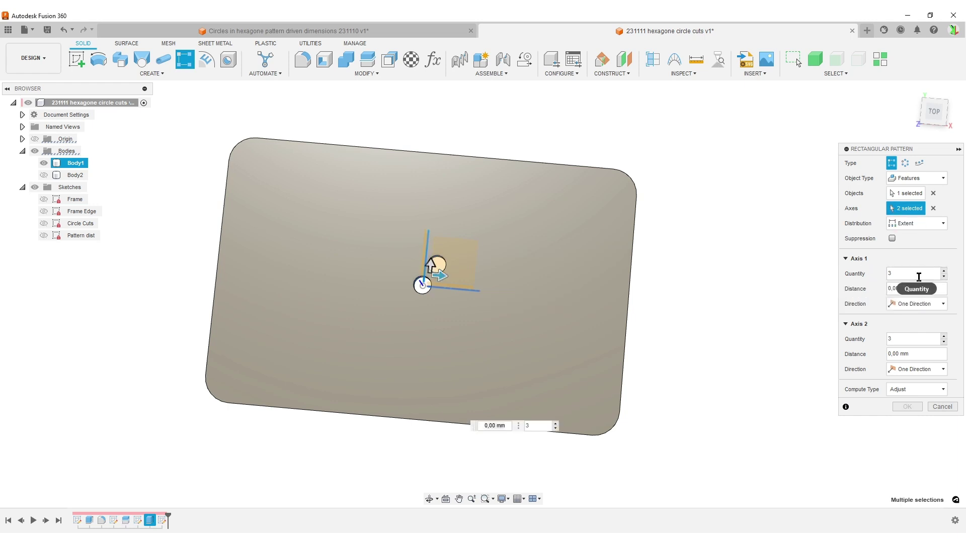
- Set the first pattern axis quantity to Pattern_X_Count and change the distribution to Spacing
click(913, 274)
text(P)
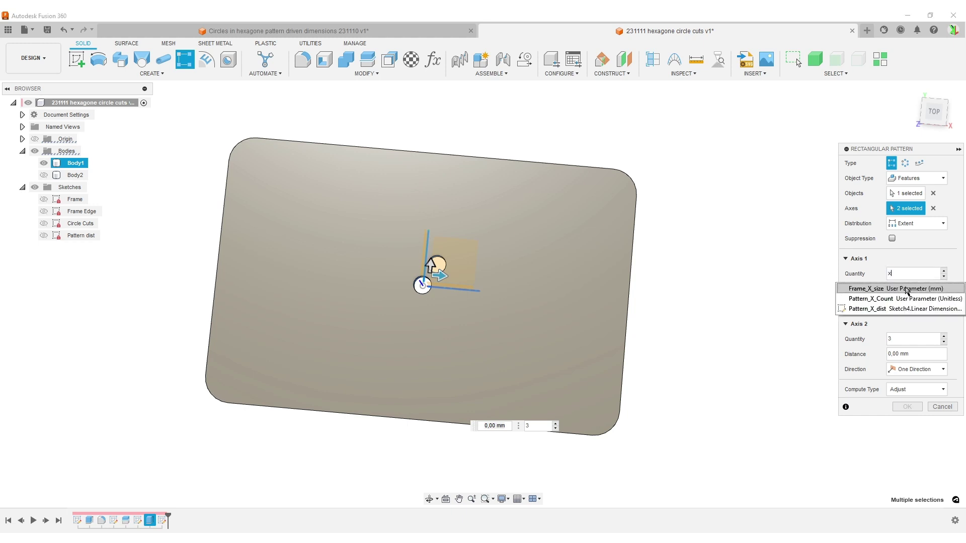
click(912, 295)
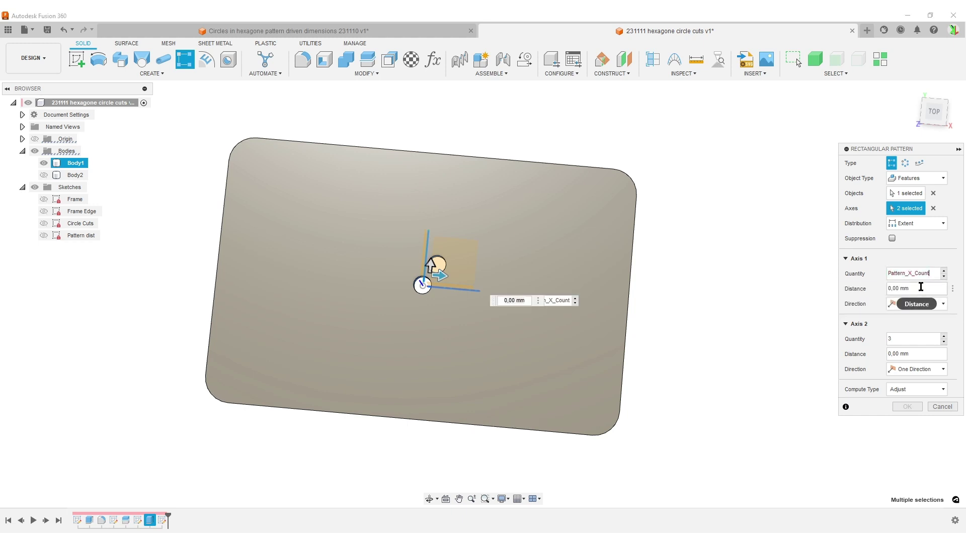
drag(919, 294, 896, 289)
text(x)
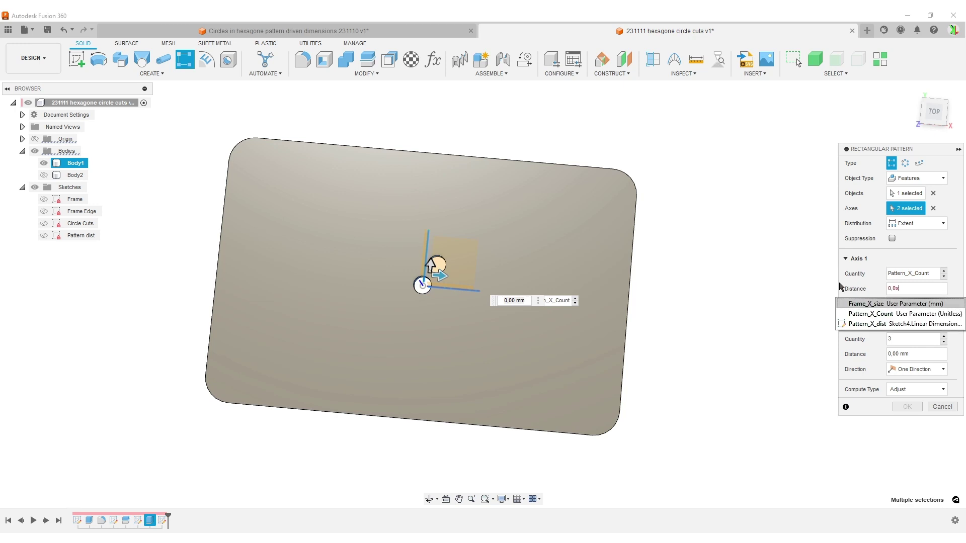
click(934, 229)
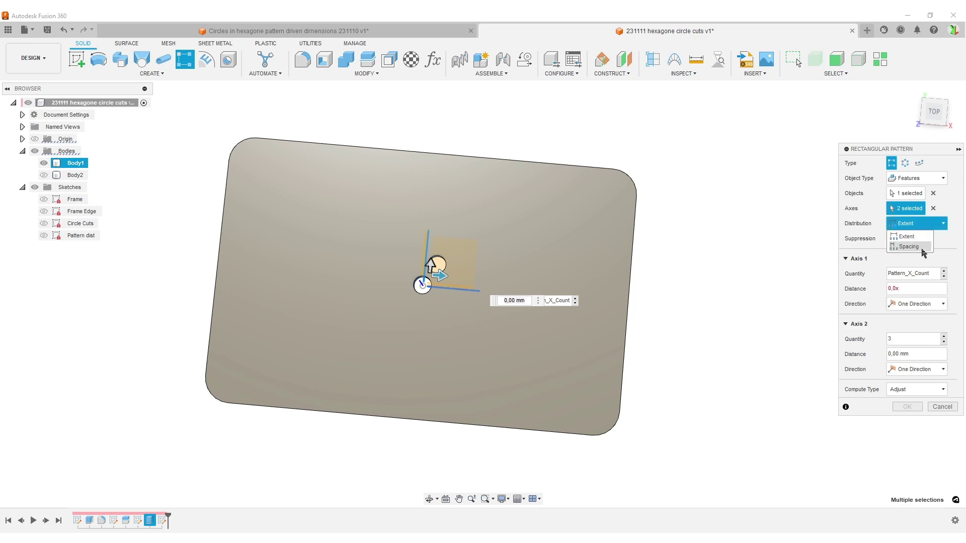
click(915, 250)
- Set the first axis distance to Pattern_X_dist and make its direction symmetric
click(906, 289)
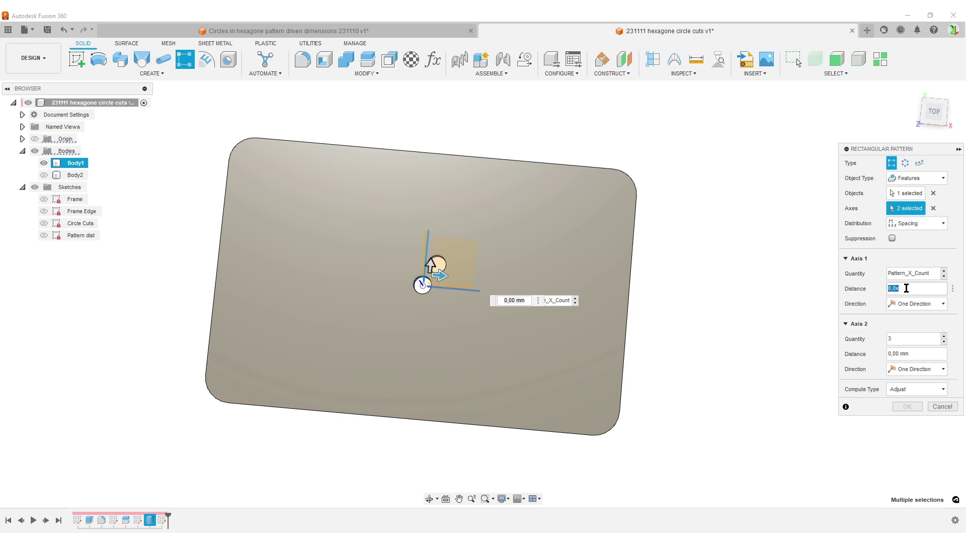
text(x)
key(Down)
key(Down)
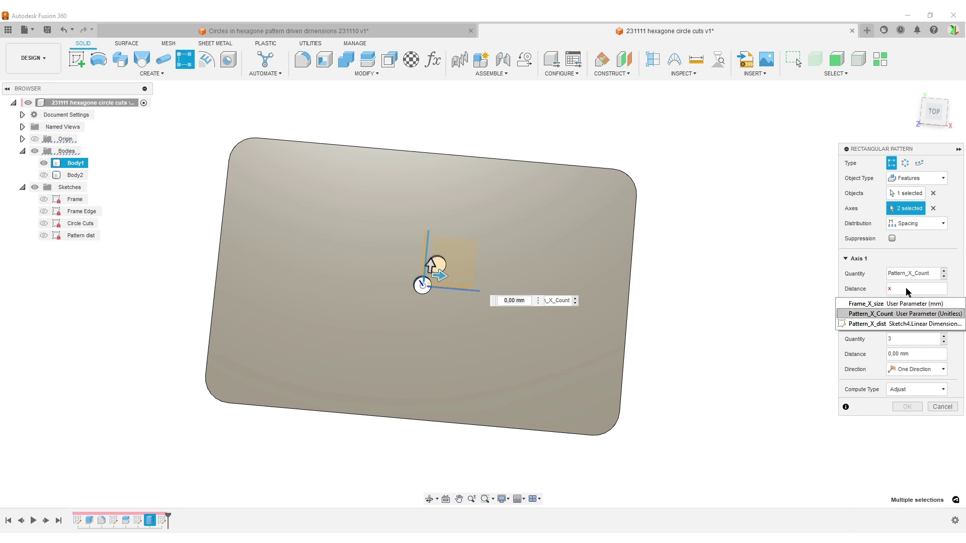
key(Return)
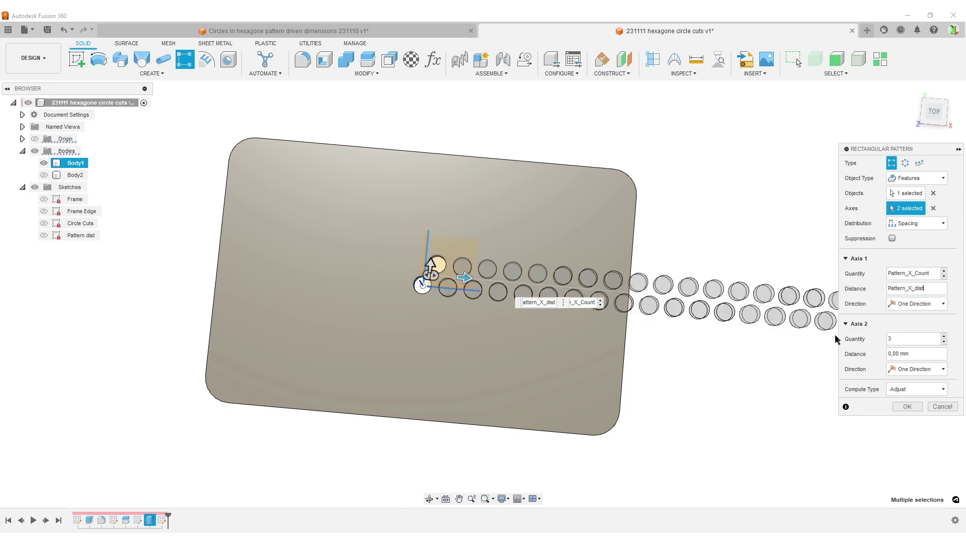
click(941, 304)
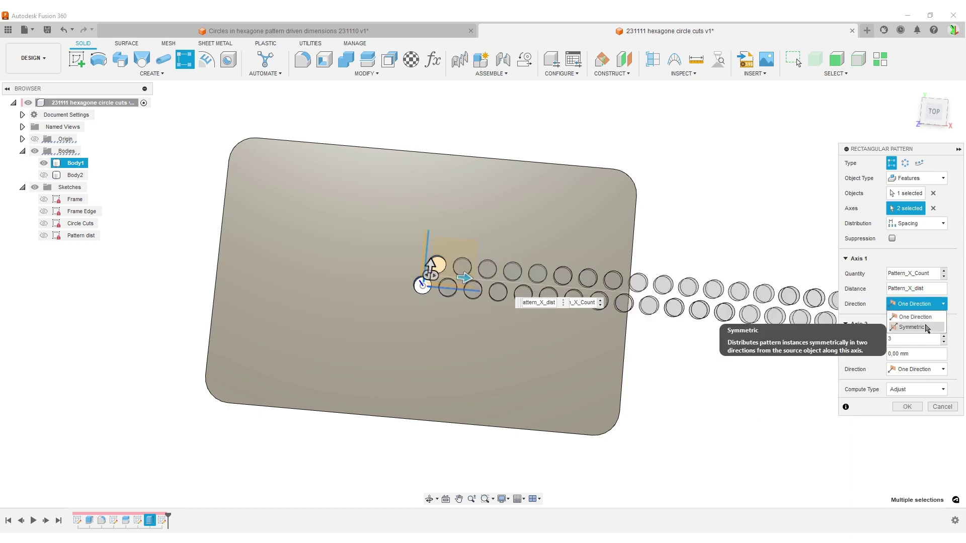
click(911, 327)
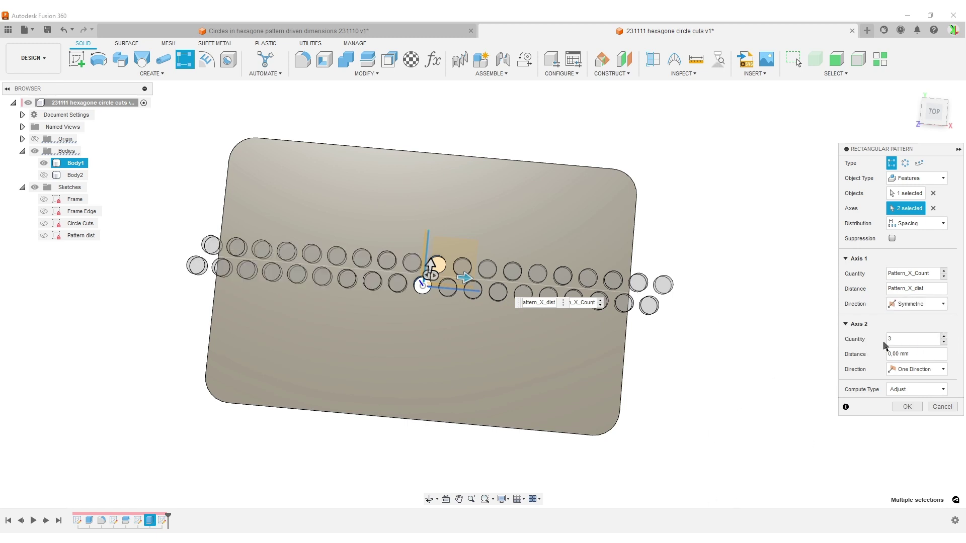
- Define the second pattern axis with quantity Pattern_Y_Count, distance Pattern_Y_dist and symmetric direction
text(y)
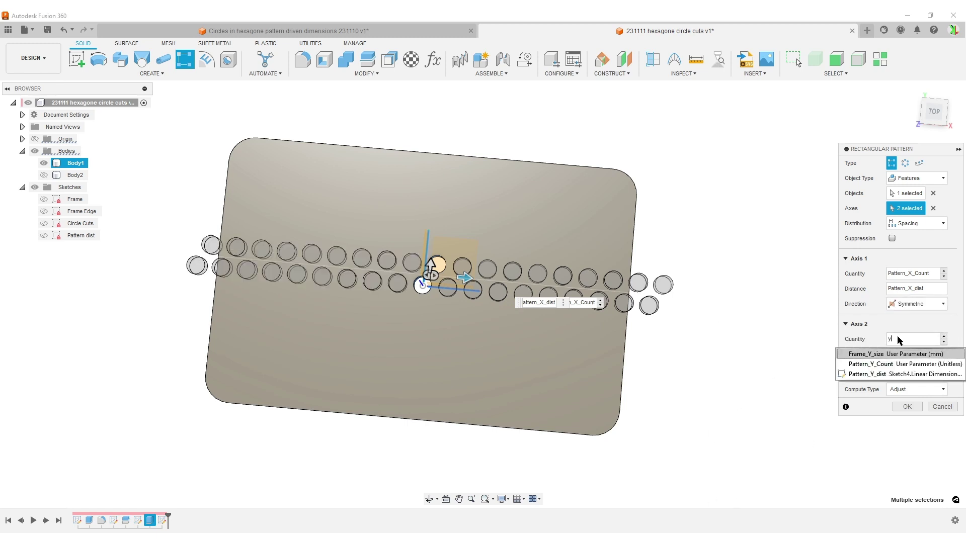
click(913, 364)
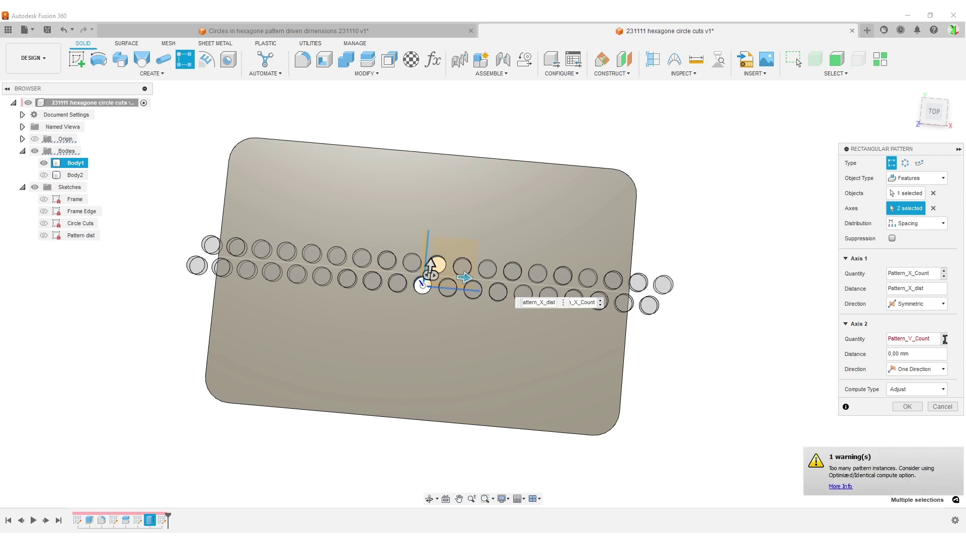
click(914, 356)
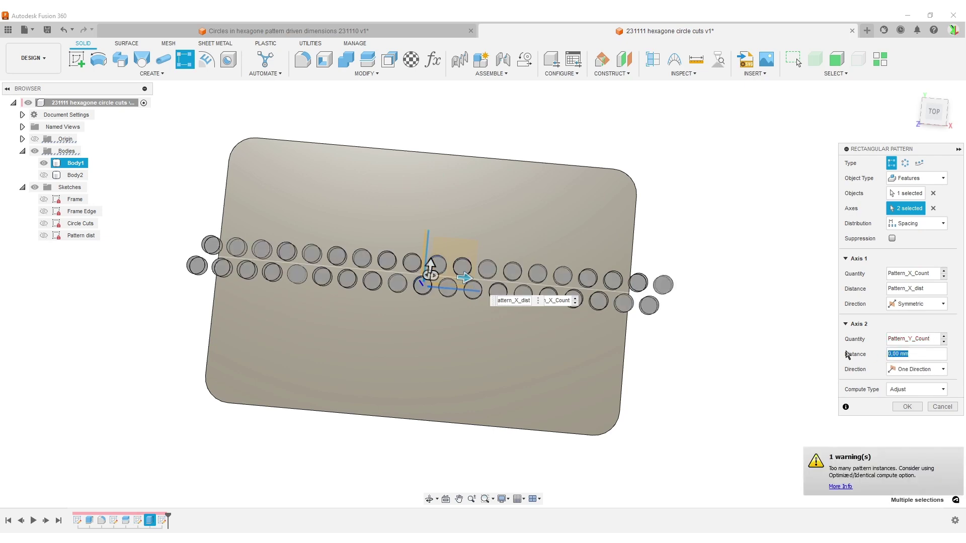
text(y)
key(Down)
key(Down)
key(Return)
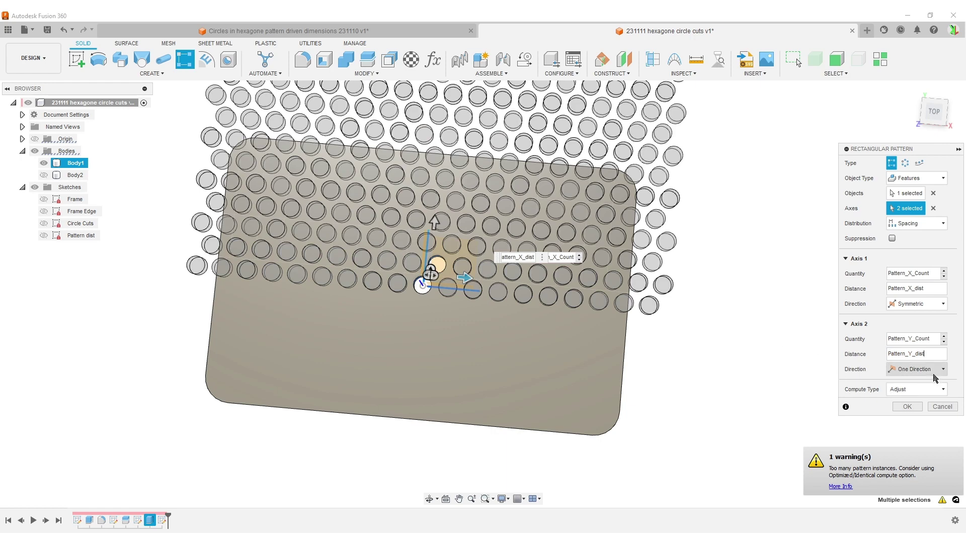
click(940, 372)
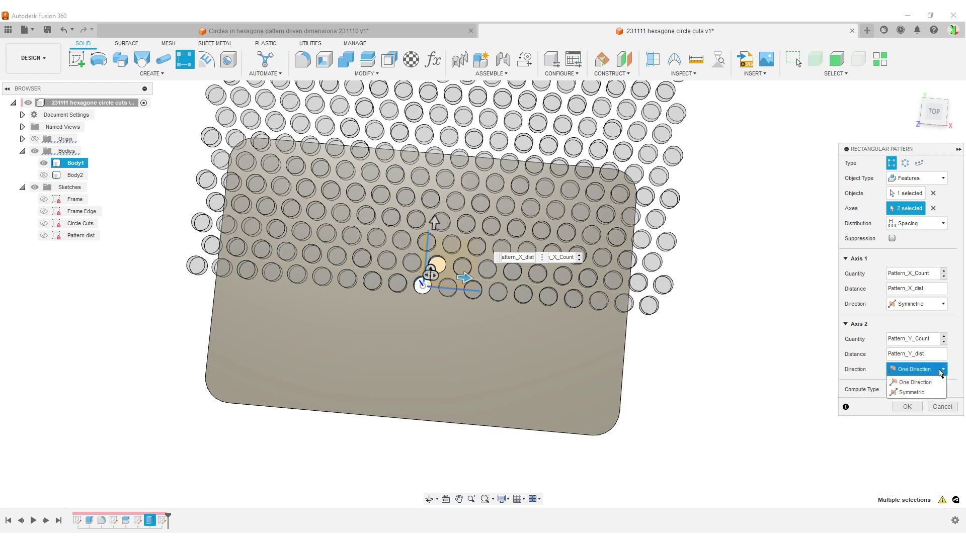
click(912, 393)
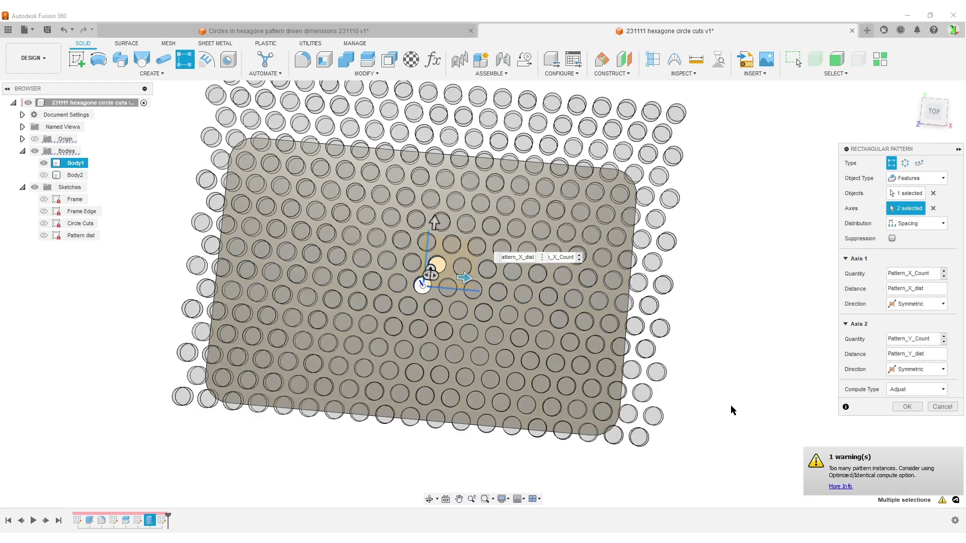
- Set the pattern's compute type to Optimized and create the rectangular pattern
scroll(730, 342, down, 3)
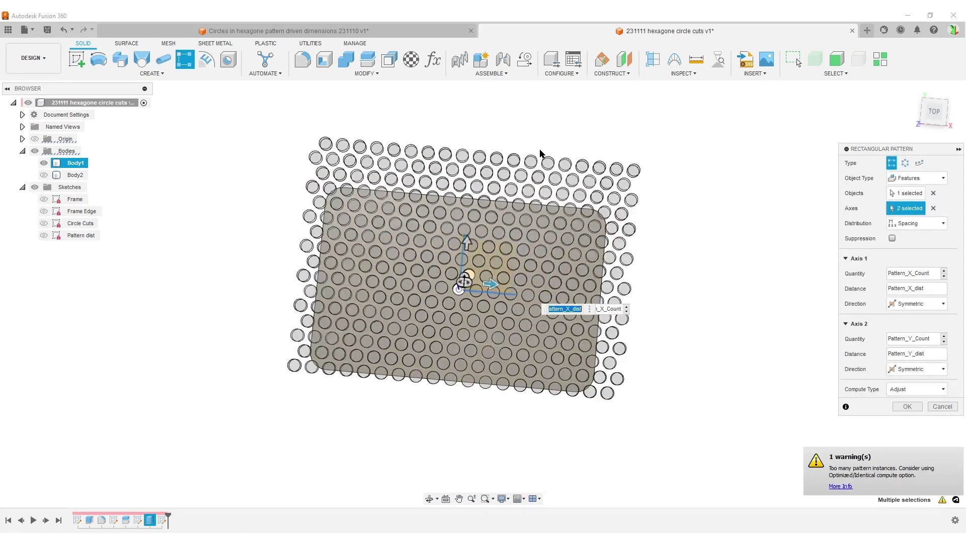
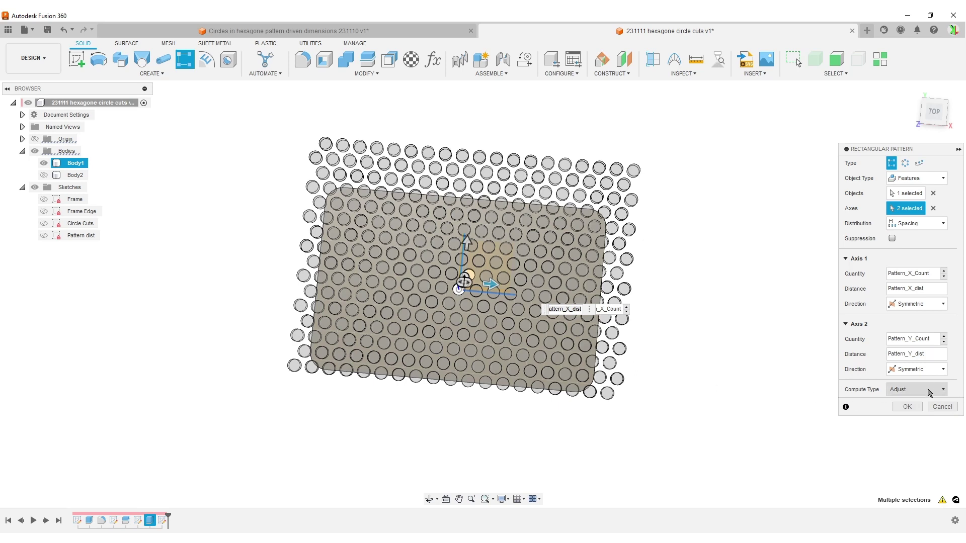
click(930, 392)
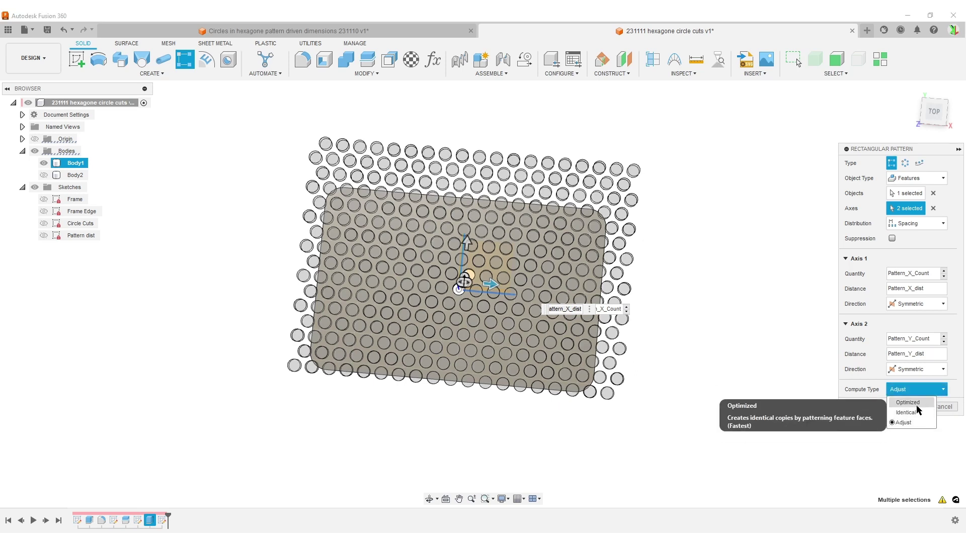
click(917, 405)
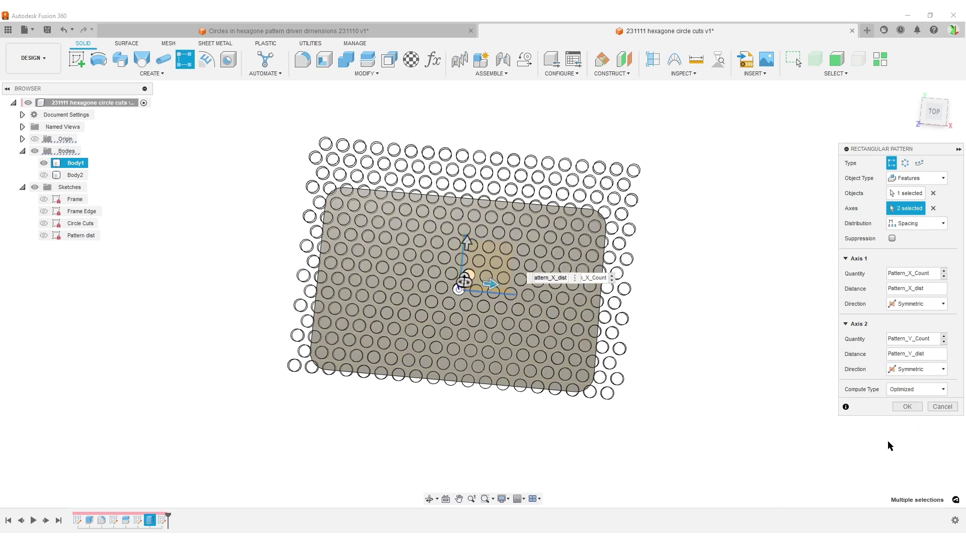
click(907, 407)
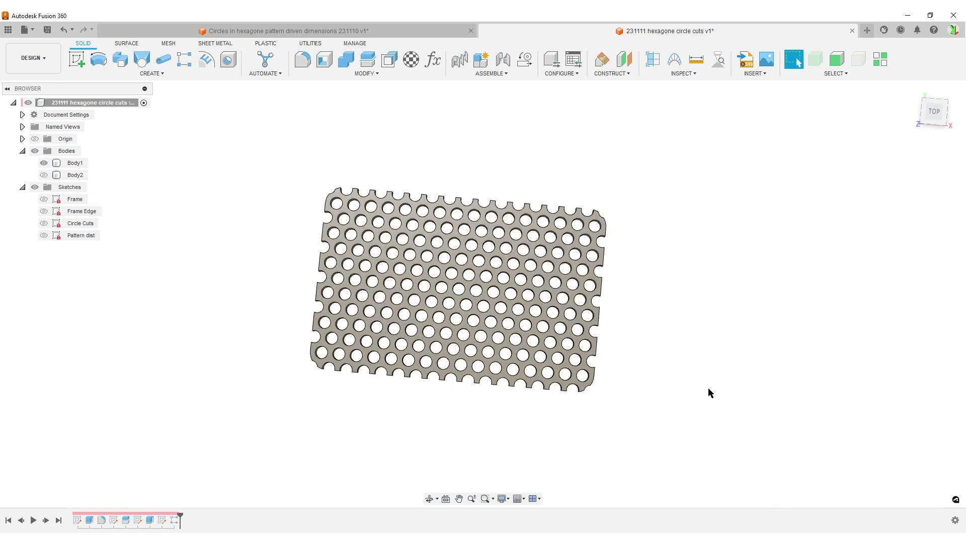
- Show Body2 and join it to the perforated Body1 with Combine
click(44, 176)
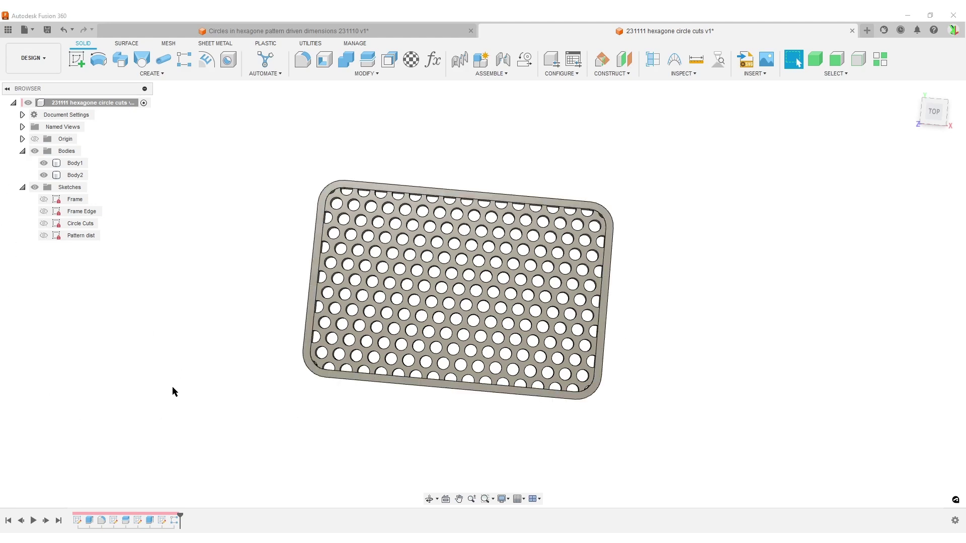
click(346, 59)
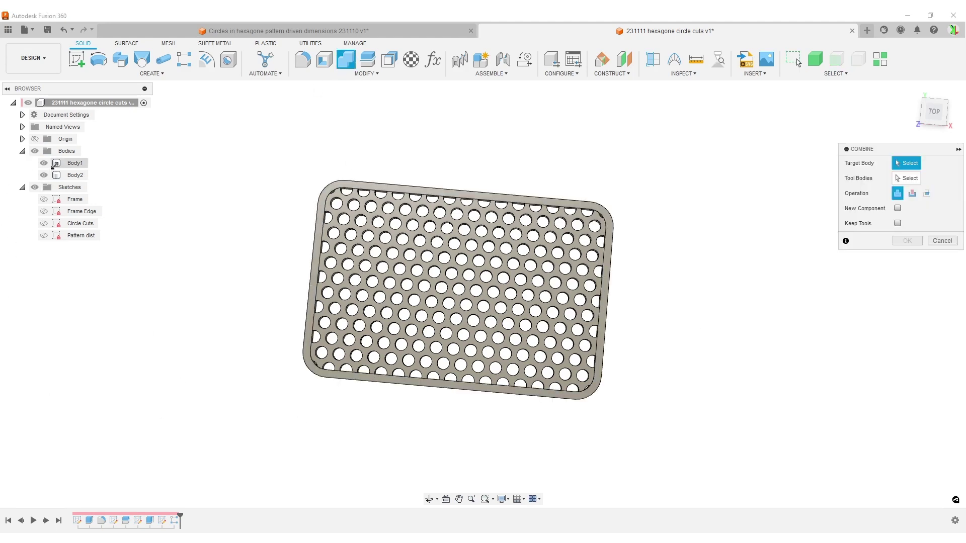
click(74, 163)
click(74, 175)
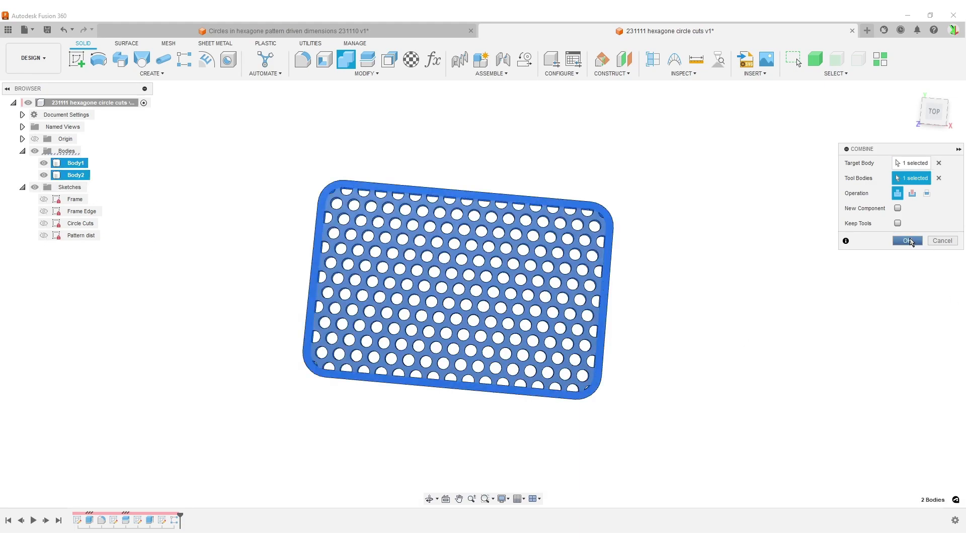
click(908, 241)
- Open the parameters beside the model and set Frame_Y_size to 150 mm
scroll(715, 354, up, 3)
middle_drag(716, 353, 734, 365)
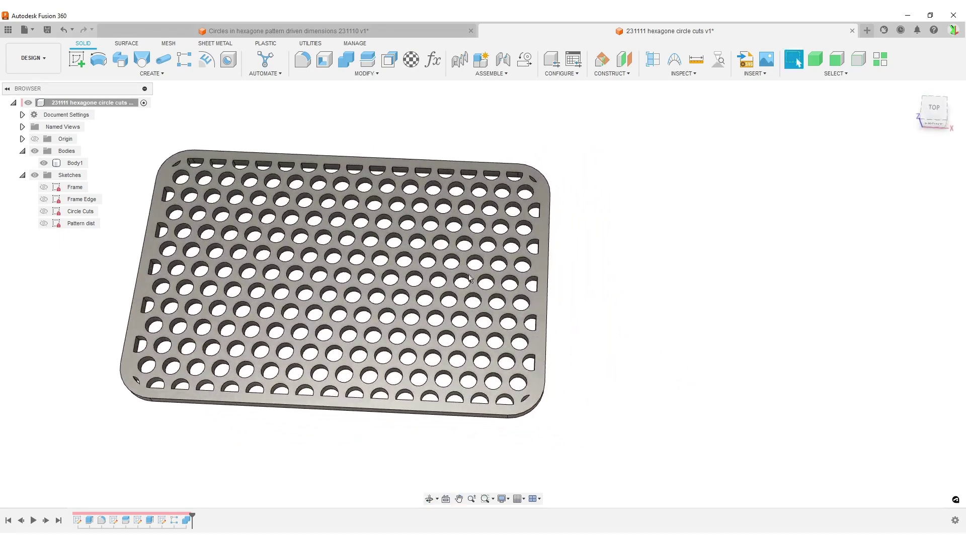
click(436, 62)
drag(374, 156, 877, 148)
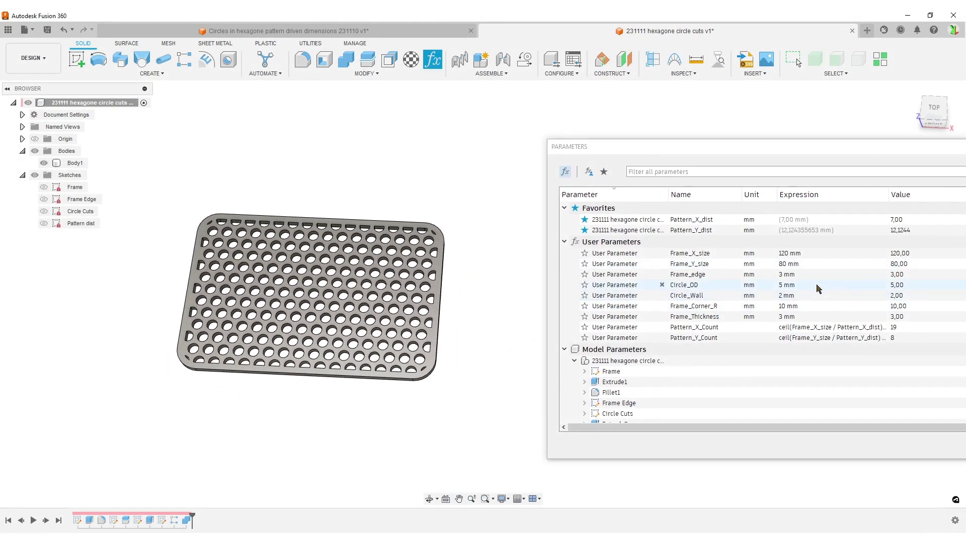
click(789, 264)
text(150)
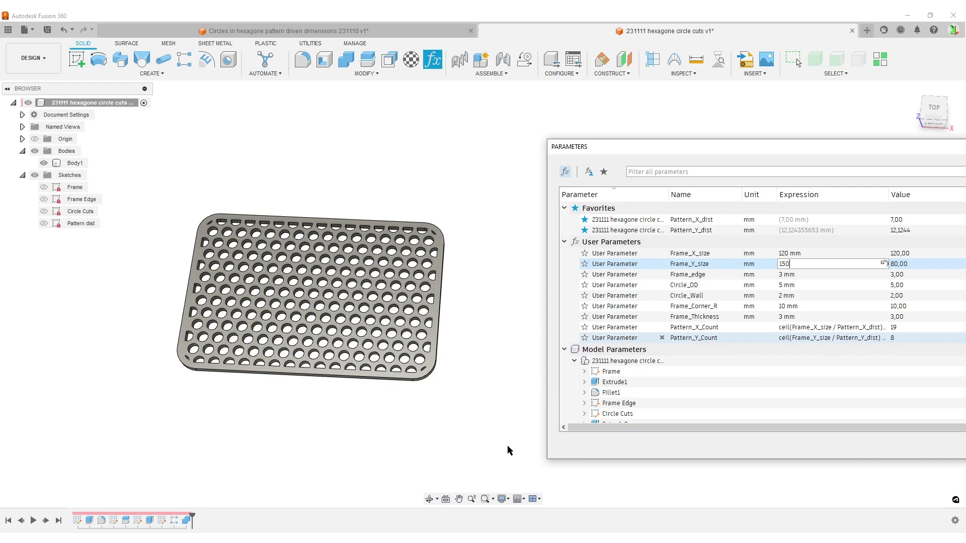
key(Return)
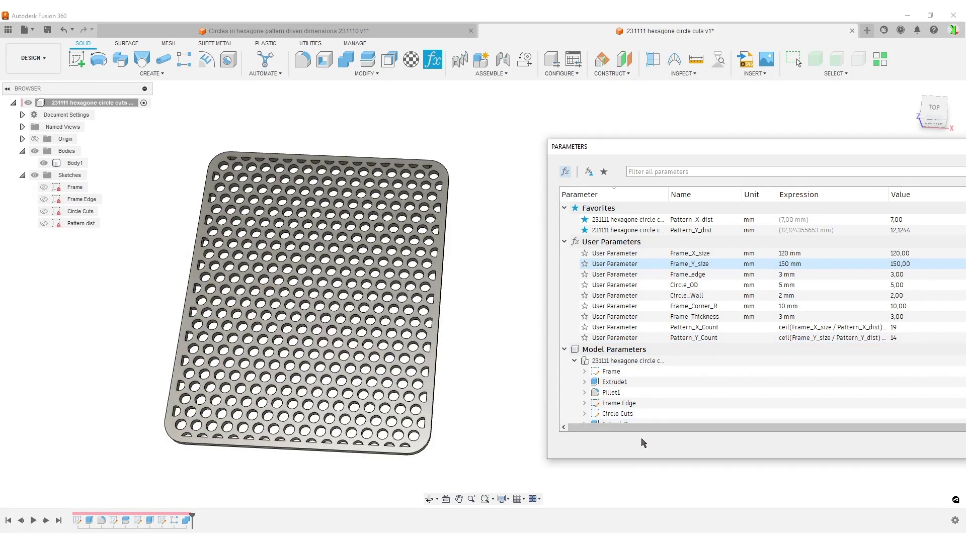
- Set the Circle_Wall parameter to 1 mm and Circle_OD to 12 mm
click(821, 297)
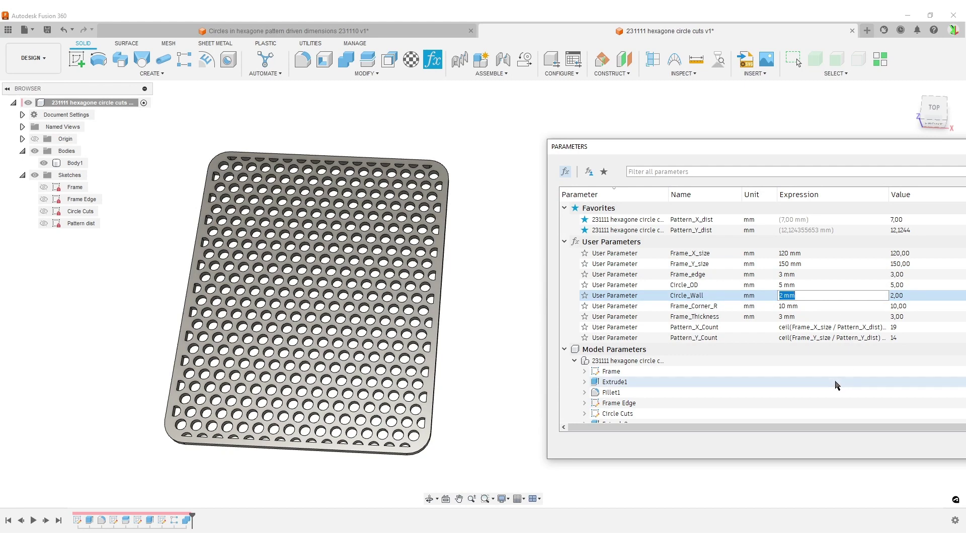
text(1)
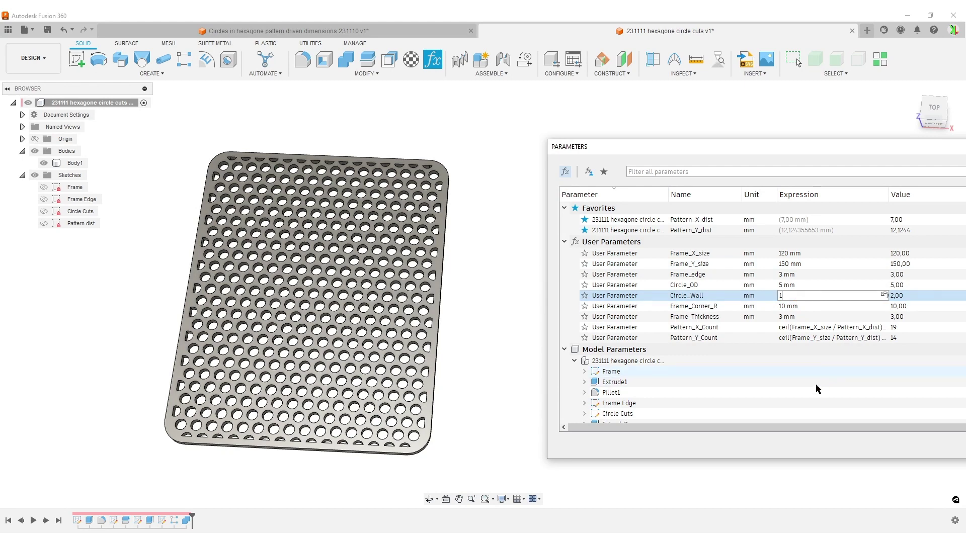
key(Return)
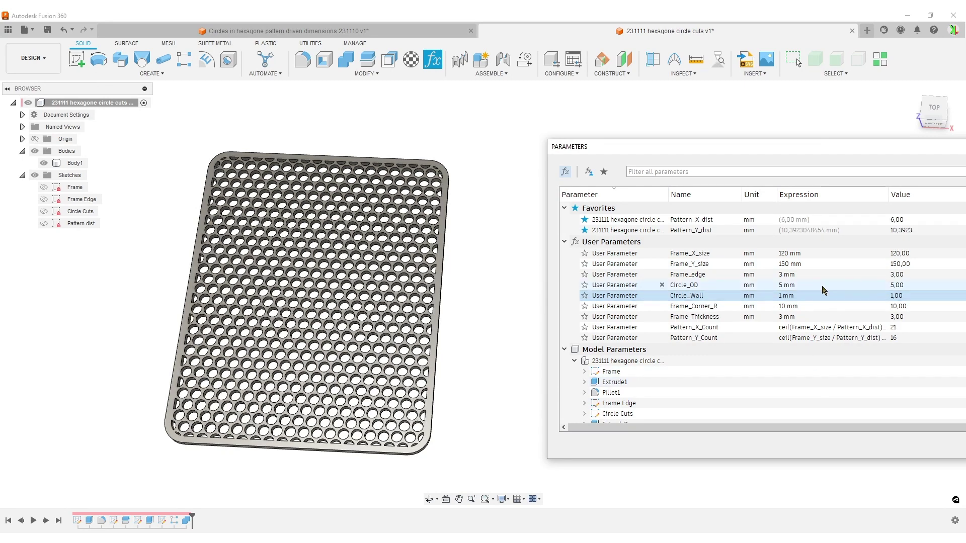
click(803, 287)
text(12)
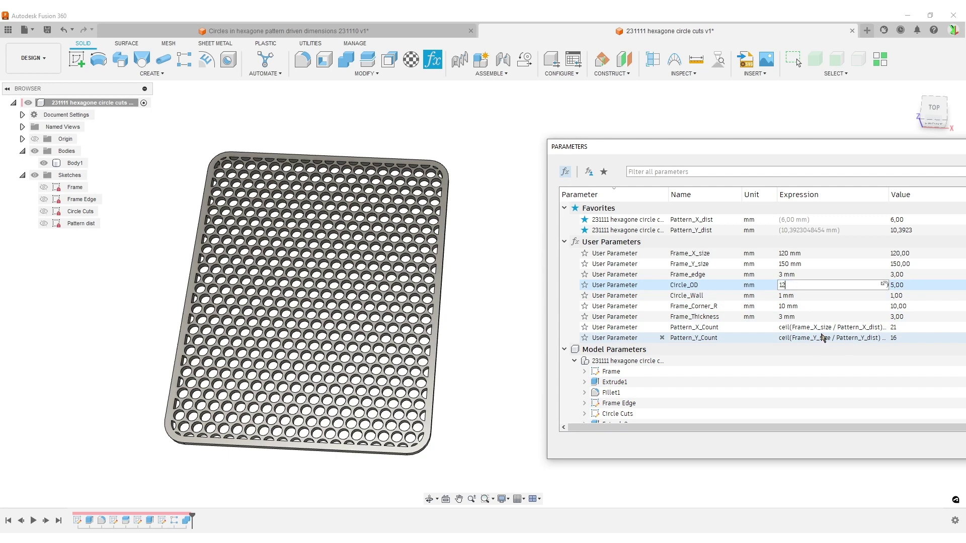
key(Return)
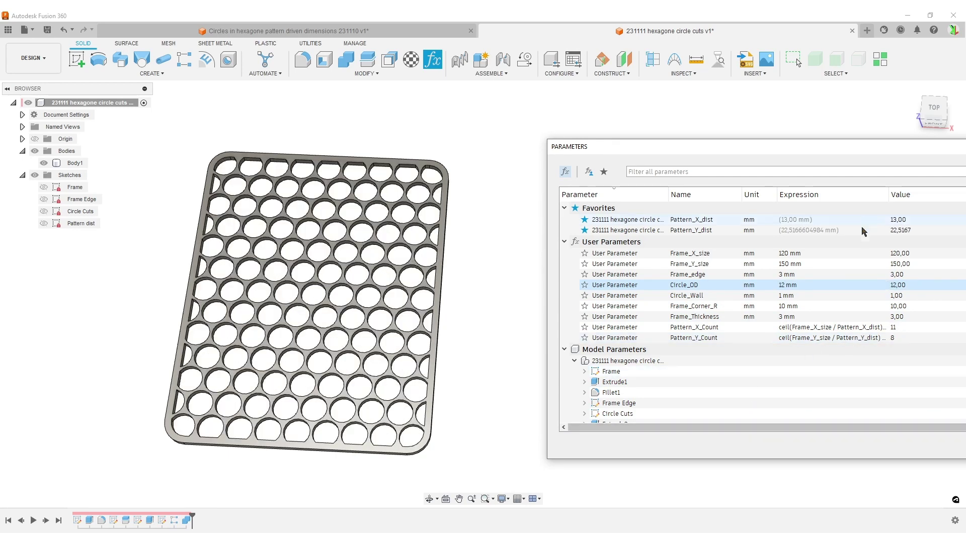
- Set the Frame_Thickness parameter to 5 mm
click(804, 318)
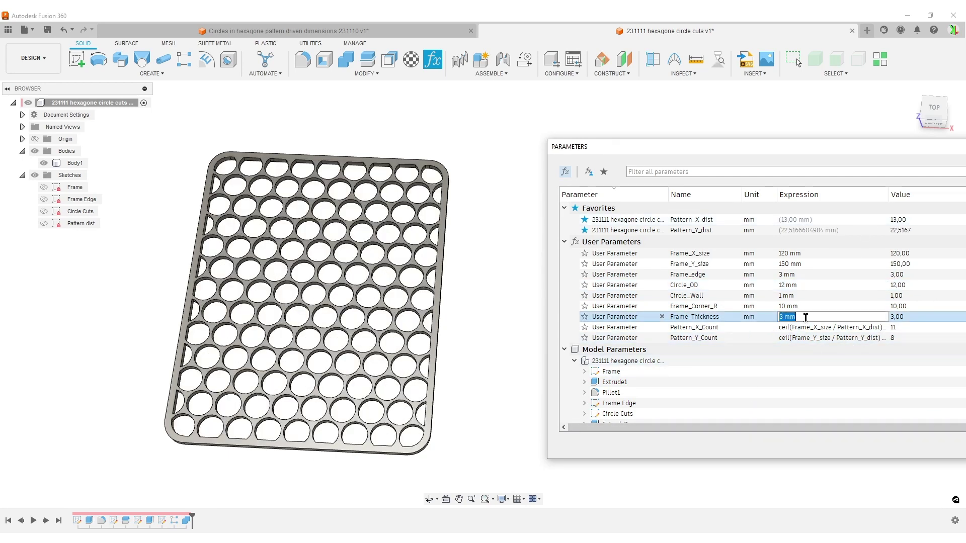
text(5)
key(Return)
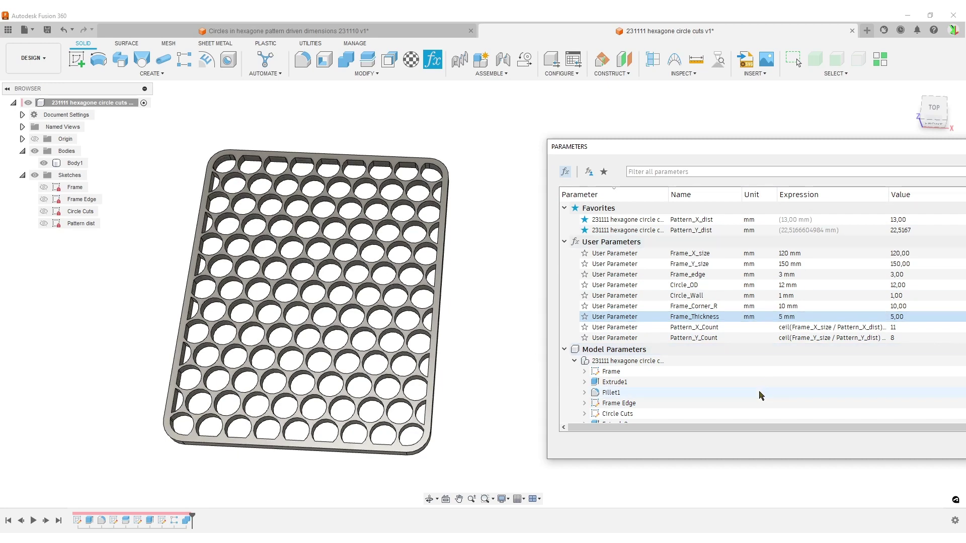
- Set the Frame_edge parameter to 6 mm and Circle_Wall to 3 mm, closing the parameters when finished
click(824, 276)
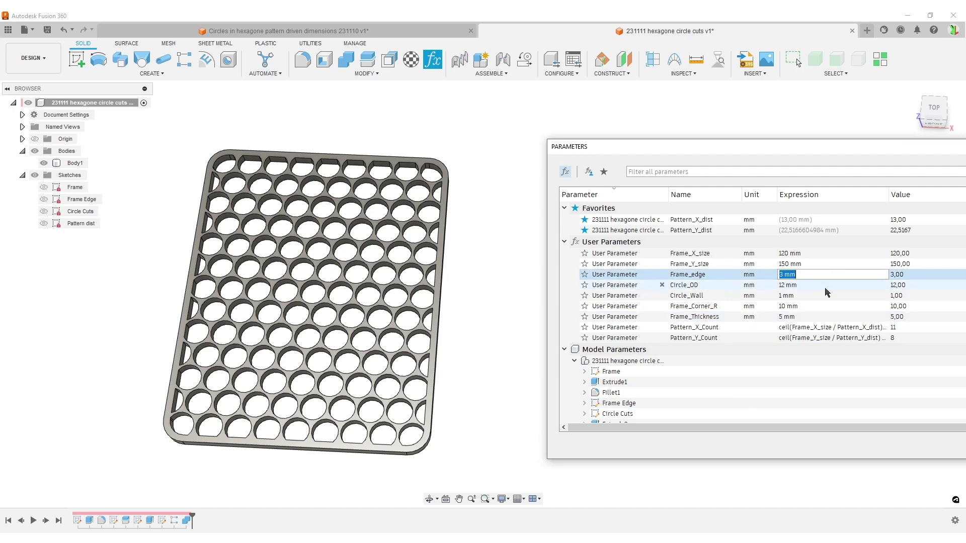
text(6)
key(Return)
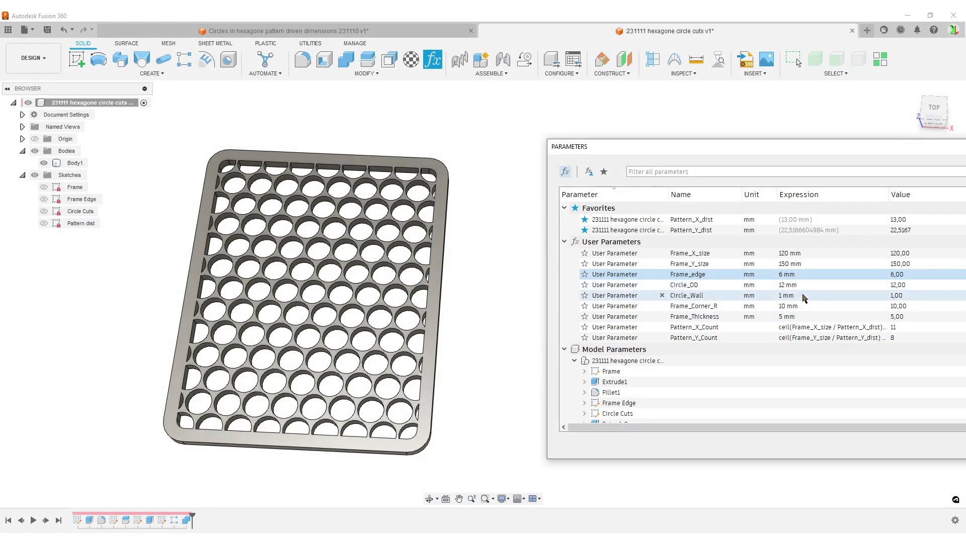
click(803, 297)
text(3)
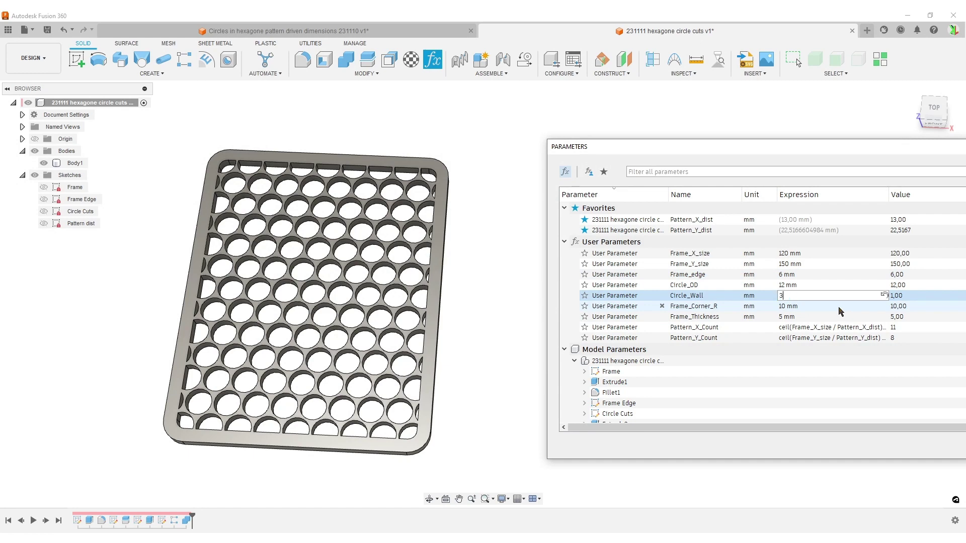
key(Return)
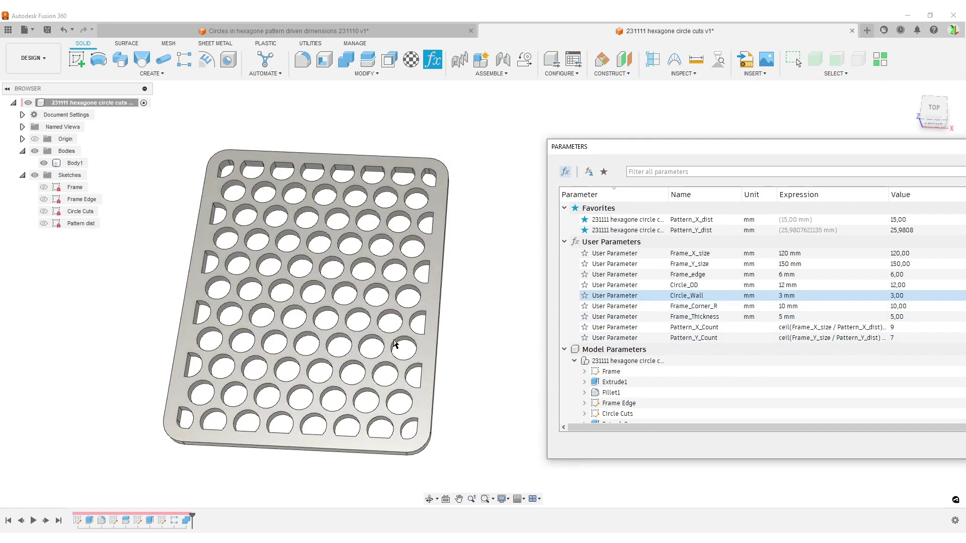
drag(803, 147, 506, 91)
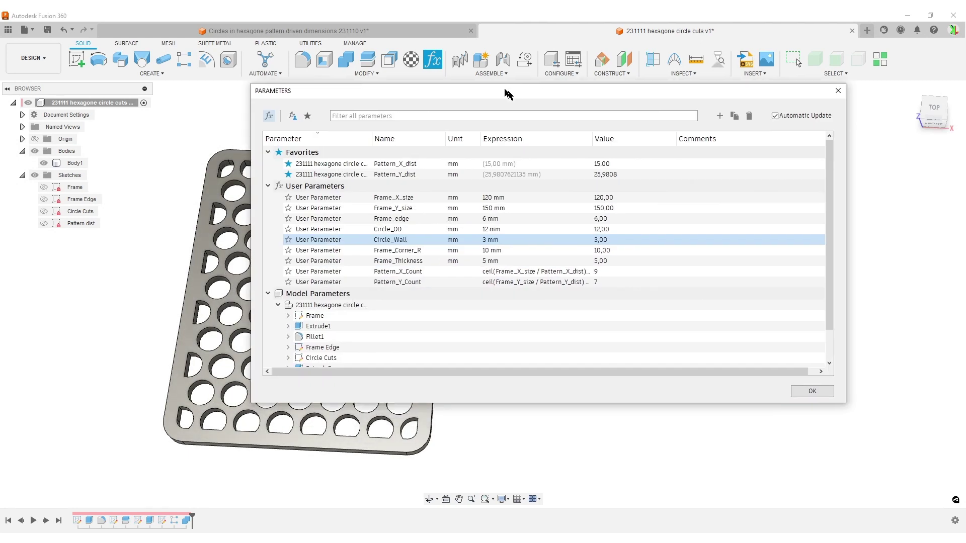
click(811, 391)
middle_drag(505, 276, 598, 288)
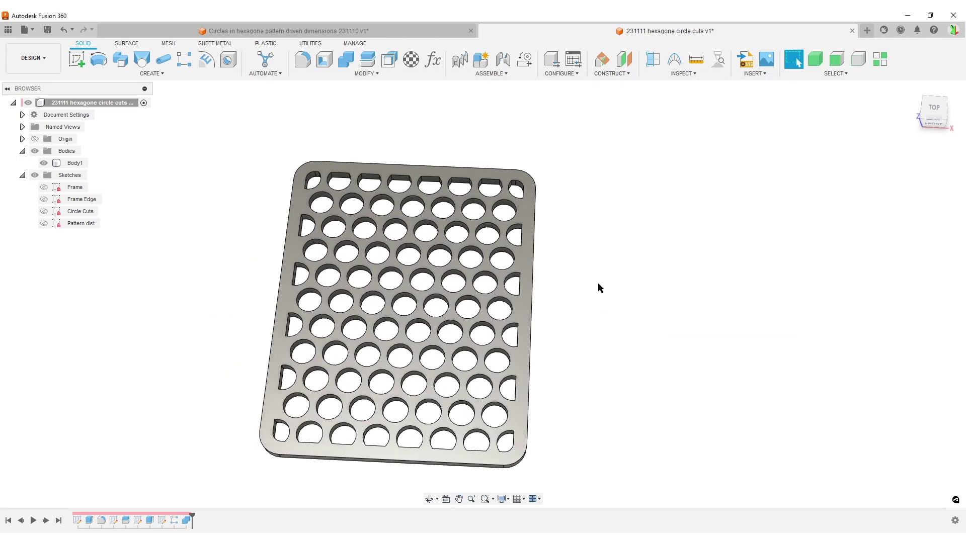
scroll(620, 282, down, 2)
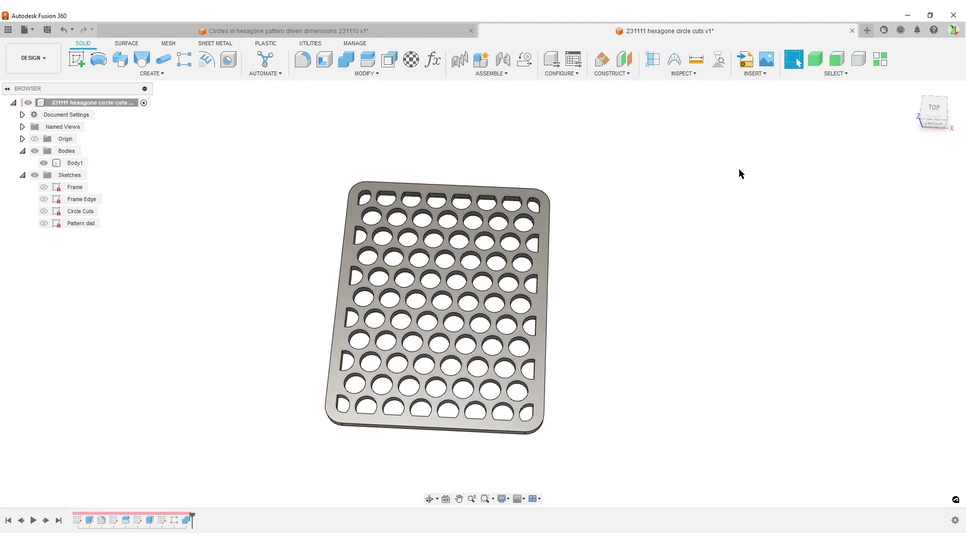
middle_drag(632, 388, 619, 317)
middle_drag(638, 259, 651, 302)
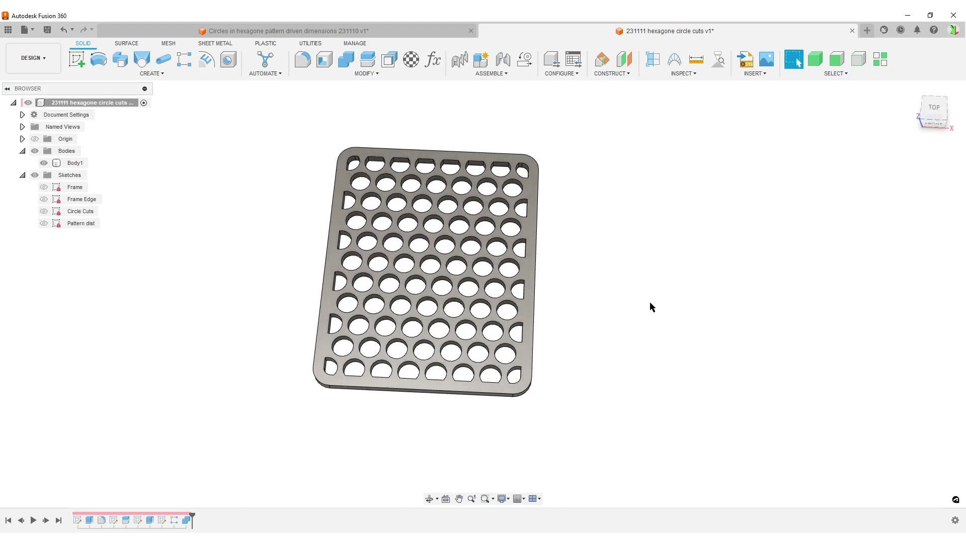